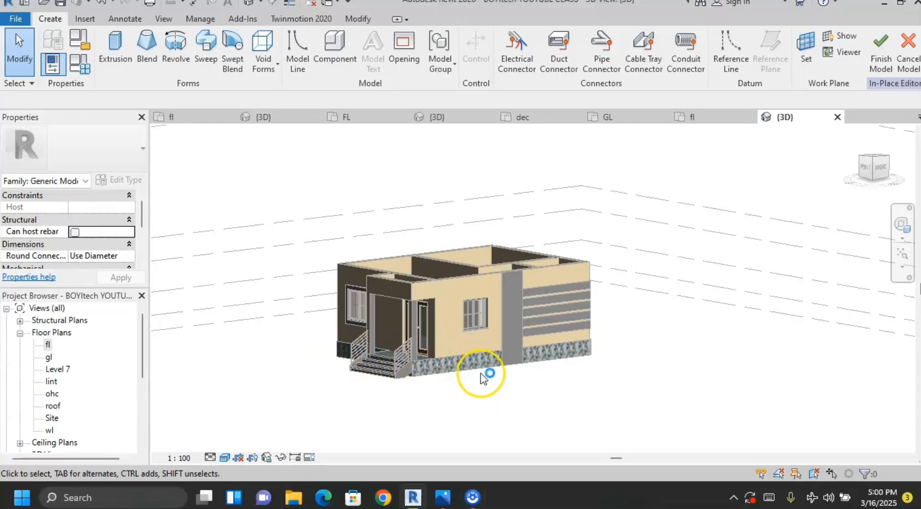
pyautogui.keyDown('shift'); pyautogui.moveTo(480, 375); pyautogui.dragTo(436, 281, button='middle'); pyautogui.keyUp('shift')
pyautogui.scroll(4, 638, 372)
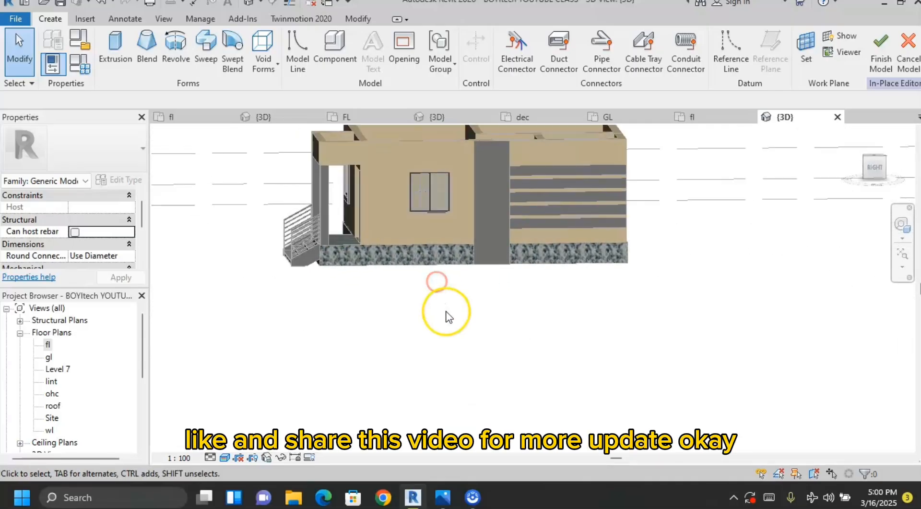
pyautogui.scroll(-2, 473, 439)
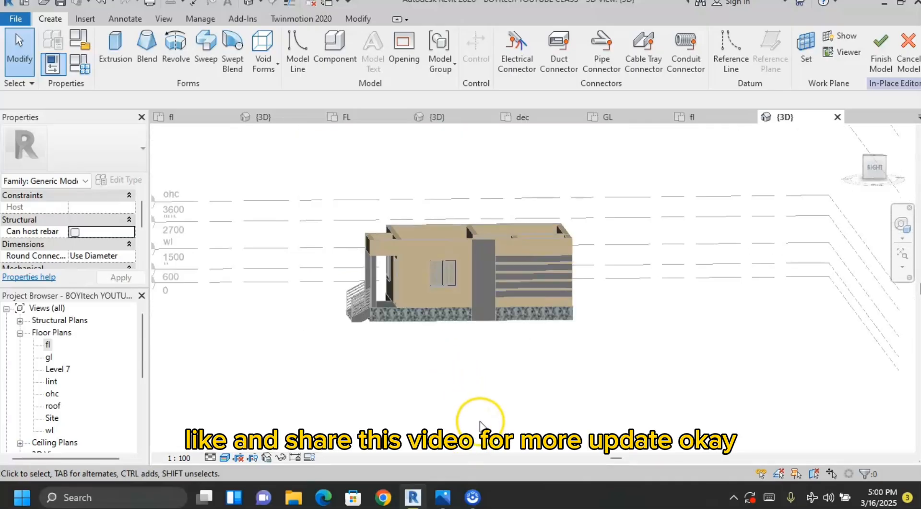
pyautogui.click(496, 422)
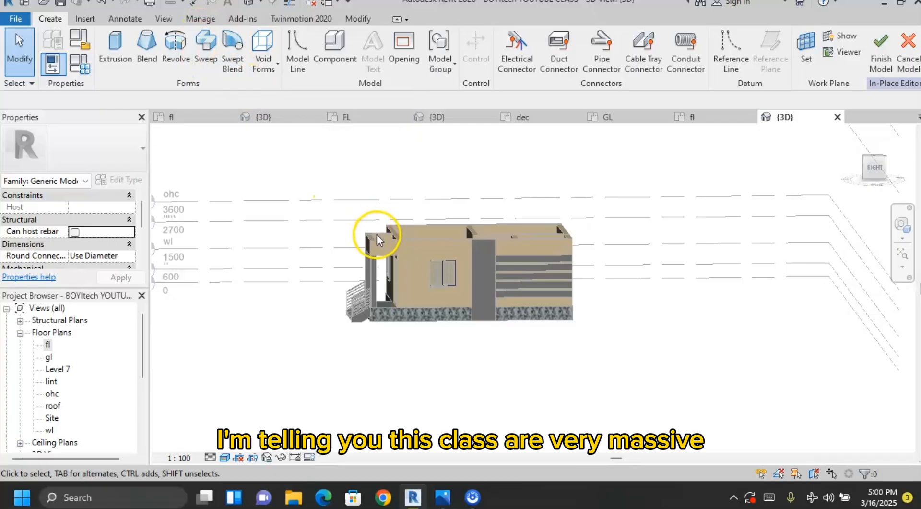
pyautogui.scroll(-1, 418, 350)
pyautogui.keyDown('shift'); pyautogui.moveTo(416, 346); pyautogui.dragTo(479, 365, button='middle'); pyautogui.keyUp('shift')
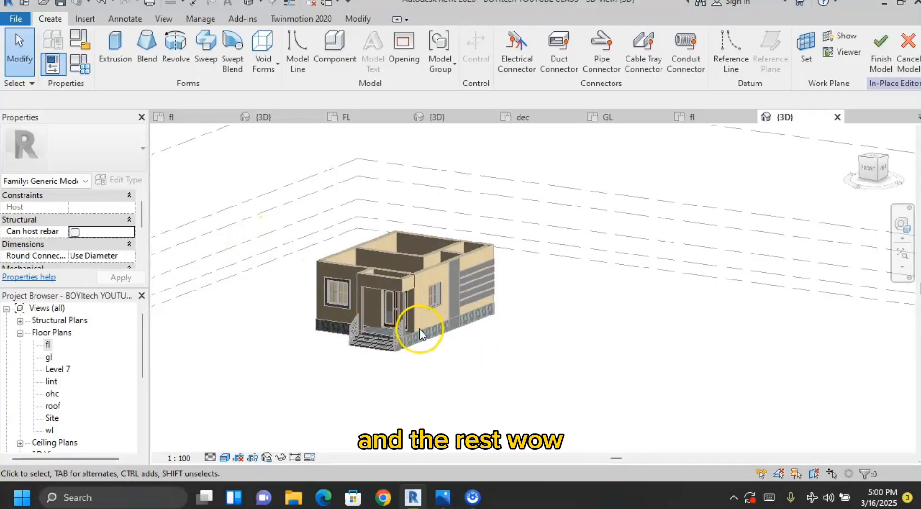
pyautogui.scroll(4, 460, 346)
pyautogui.scroll(-5, 480, 347)
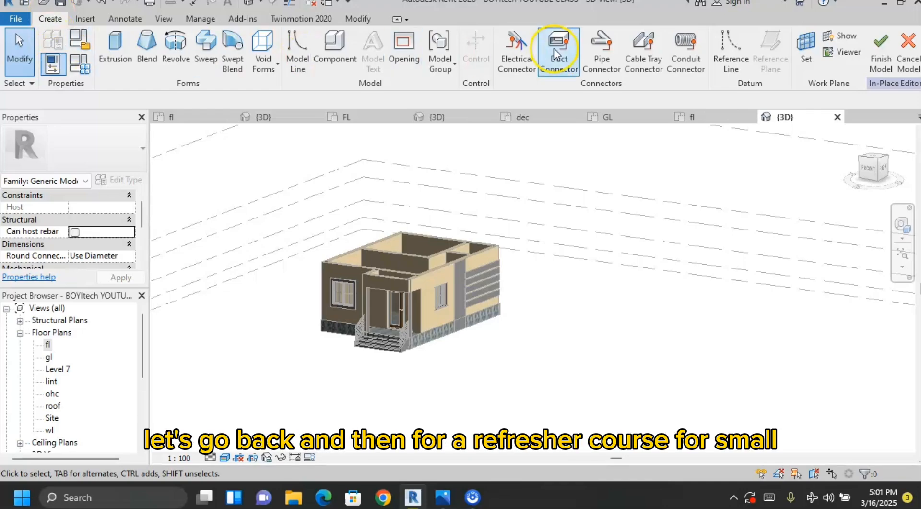
# Cancel the open in-place model and save the project
pyautogui.click(907, 49)
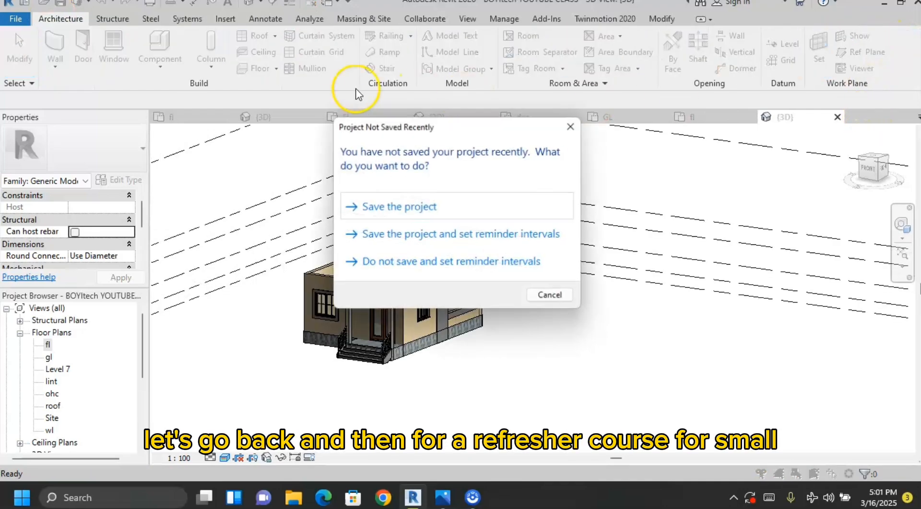
pyautogui.click(425, 206)
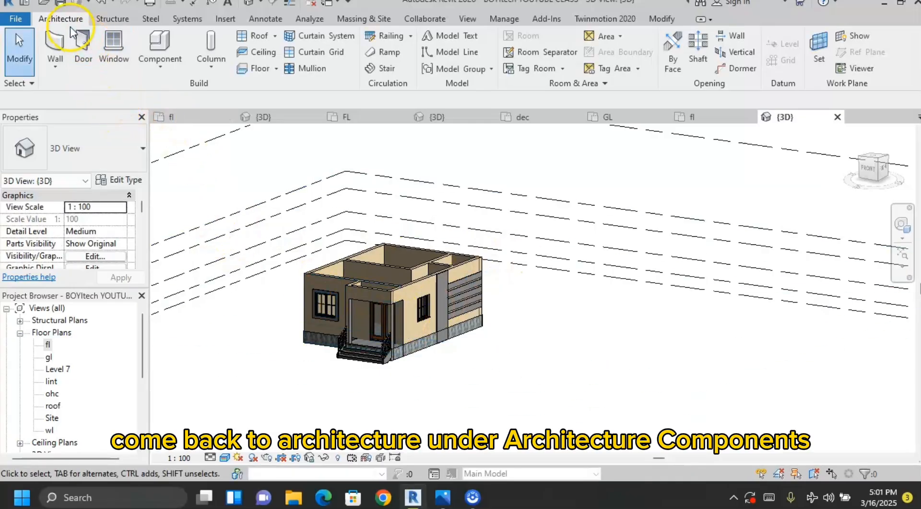
# Start a new in-place component in the Generic Models category, named Generic Models 2
pyautogui.click(160, 68)
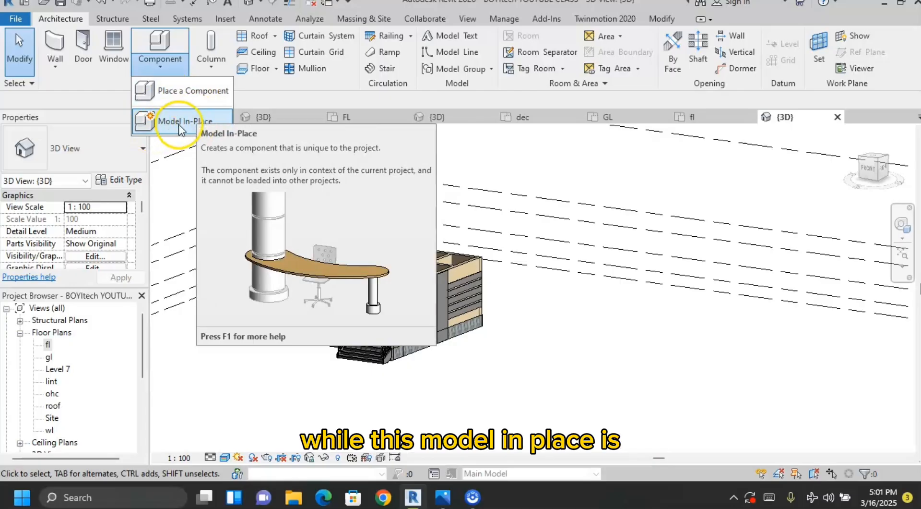
pyautogui.click(182, 123)
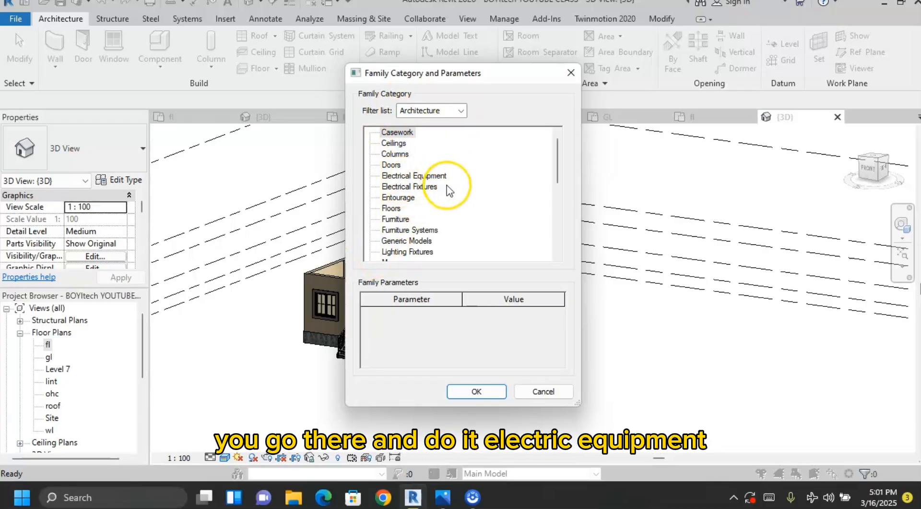
pyautogui.scroll(-2, 404, 208)
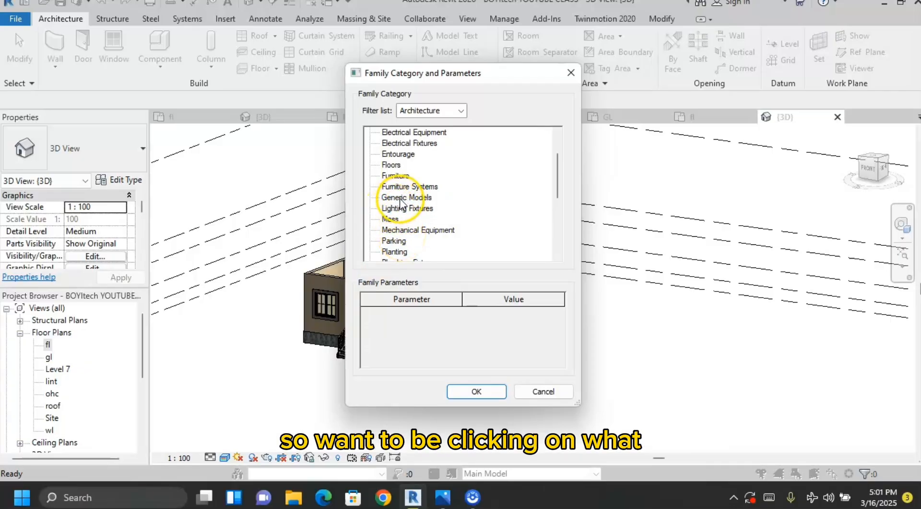
pyautogui.click(402, 198)
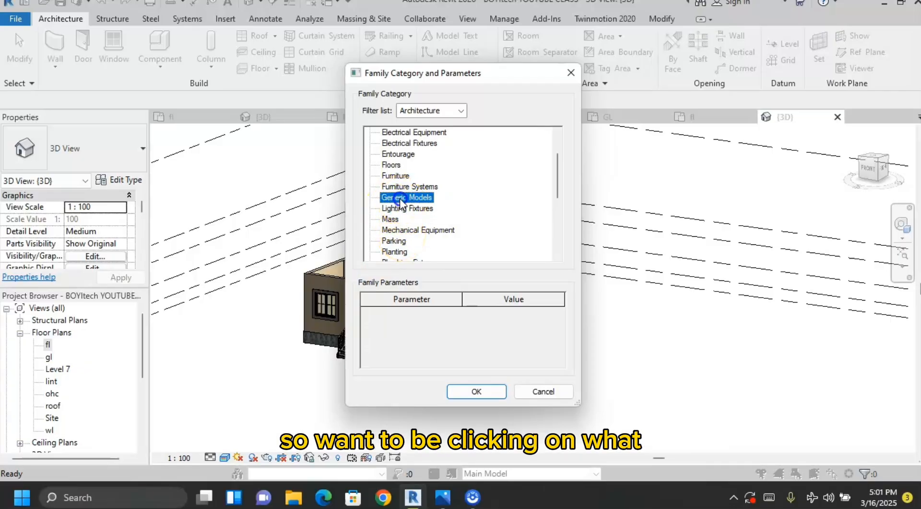
pyautogui.click(485, 392)
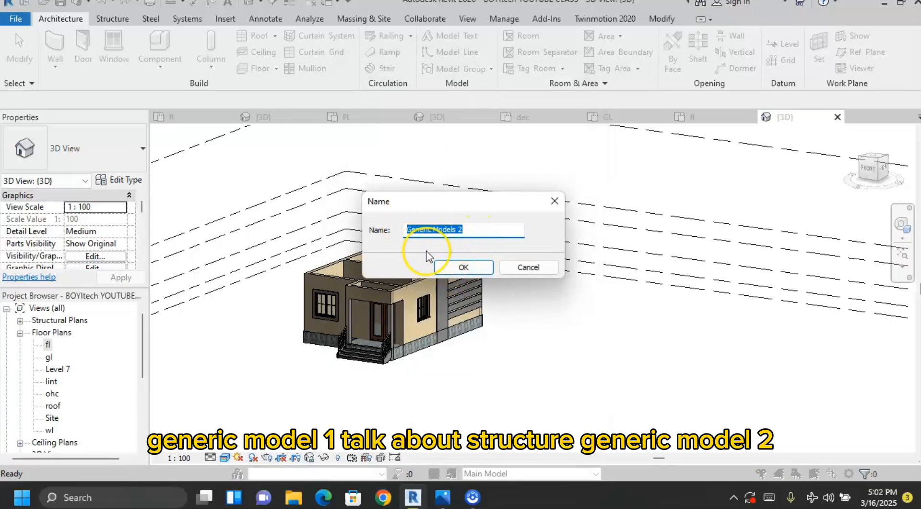
pyautogui.click(464, 268)
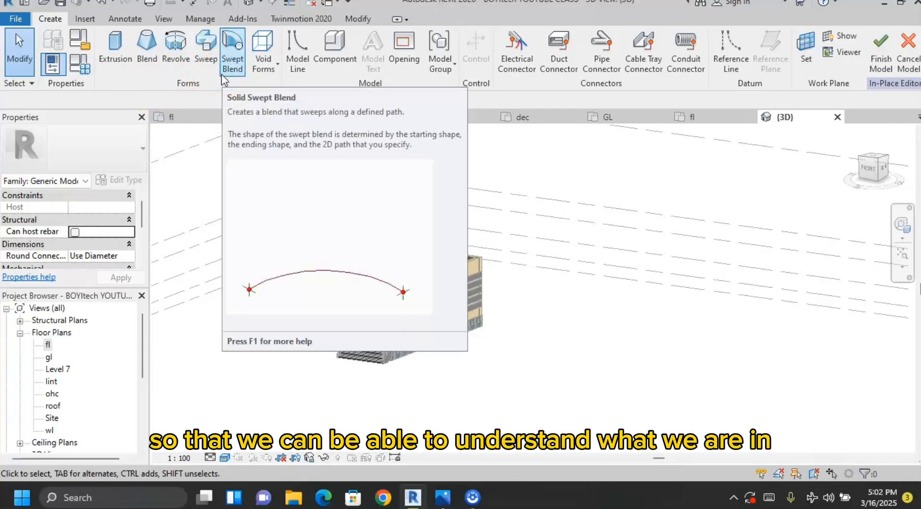
# Start a Sweep, sketch a straight path line about 5500 mm long on open ground beside the house, and finish the path
pyautogui.click(214, 47)
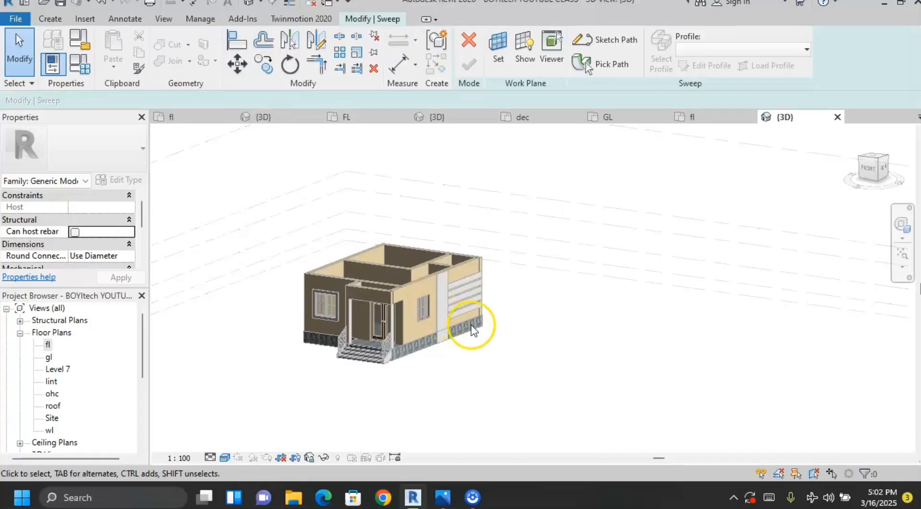
pyautogui.scroll(-3, 556, 322)
pyautogui.scroll(6, 473, 312)
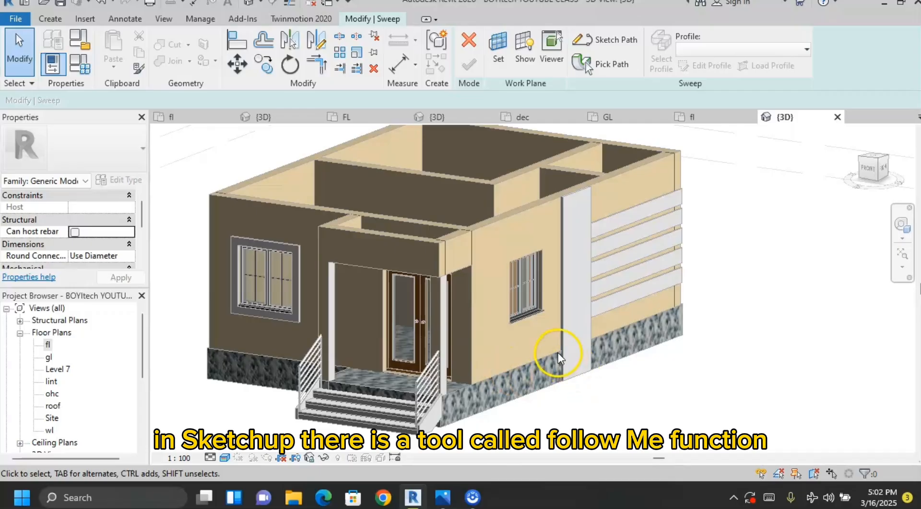
pyautogui.scroll(-3, 570, 322)
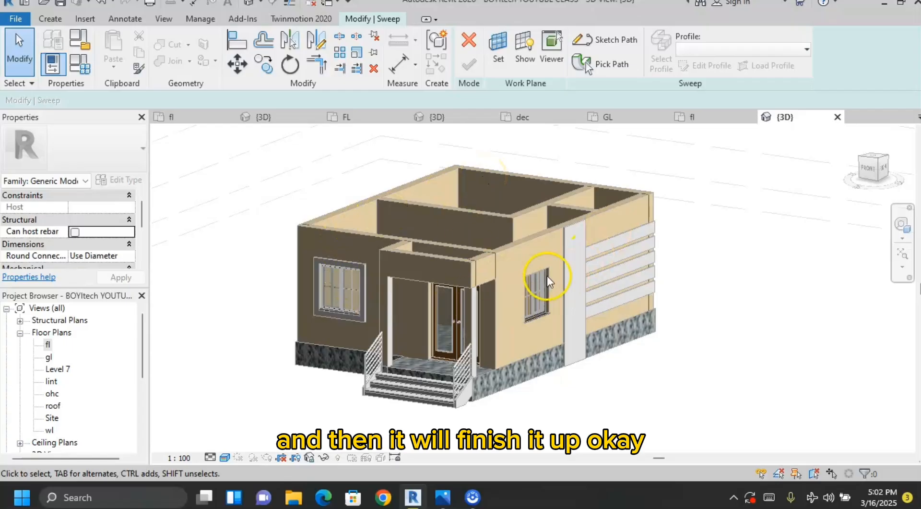
pyautogui.scroll(-5, 382, 212)
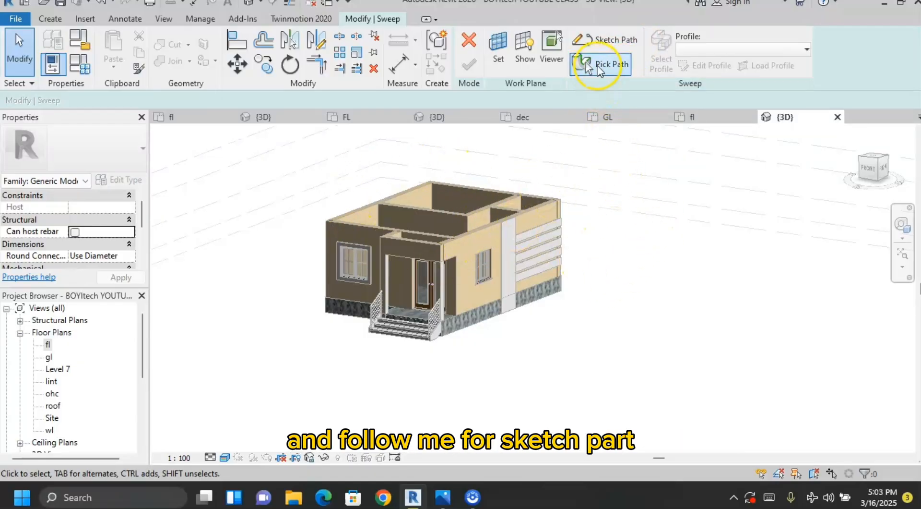
pyautogui.click(606, 40)
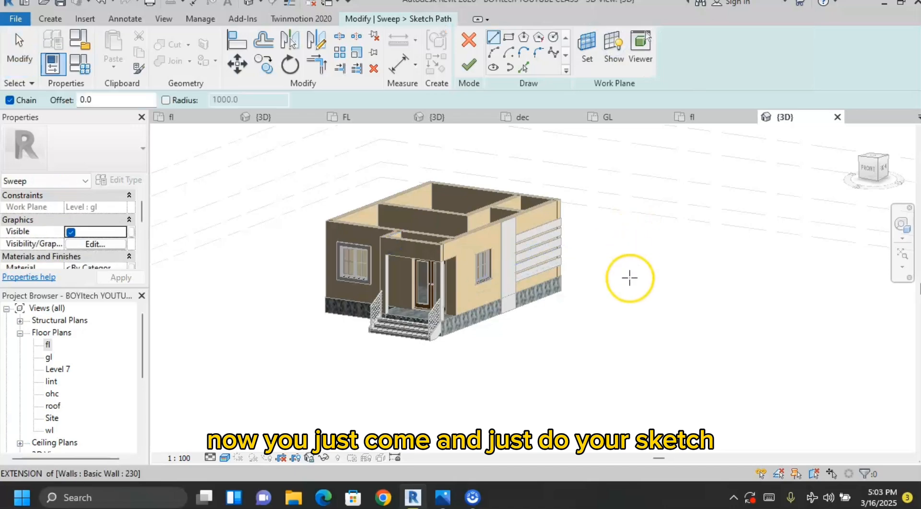
pyautogui.scroll(2, 685, 333)
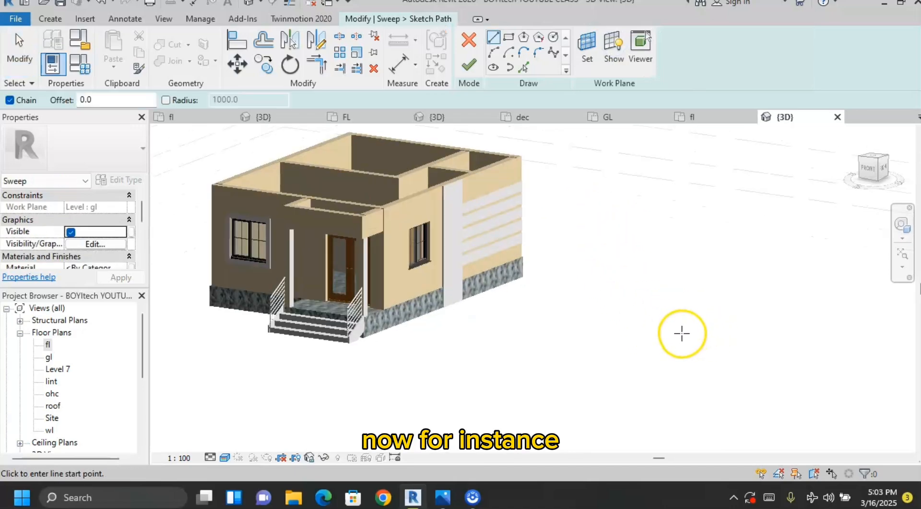
pyautogui.click(697, 325)
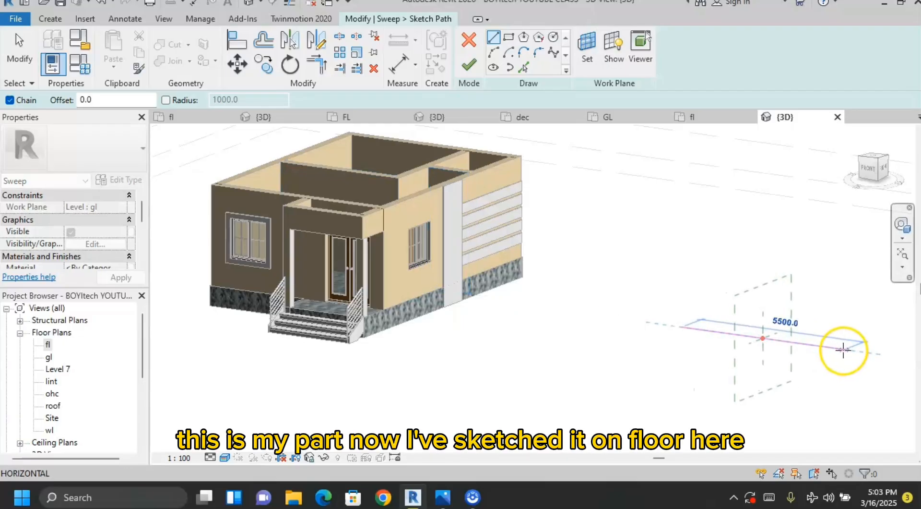
pyautogui.click(843, 349)
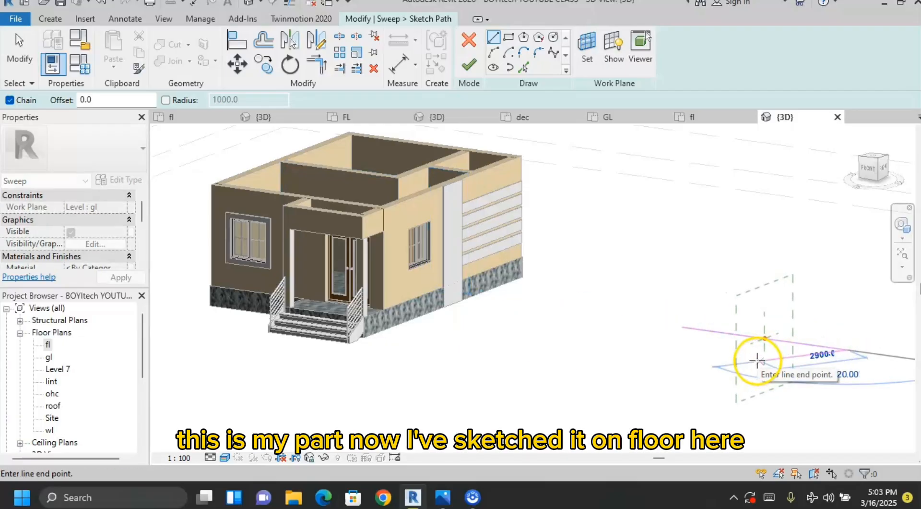
pyautogui.press('Escape')
pyautogui.keyDown('shift'); pyautogui.moveTo(787, 364); pyautogui.dragTo(703, 352, button='middle'); pyautogui.keyUp('shift')
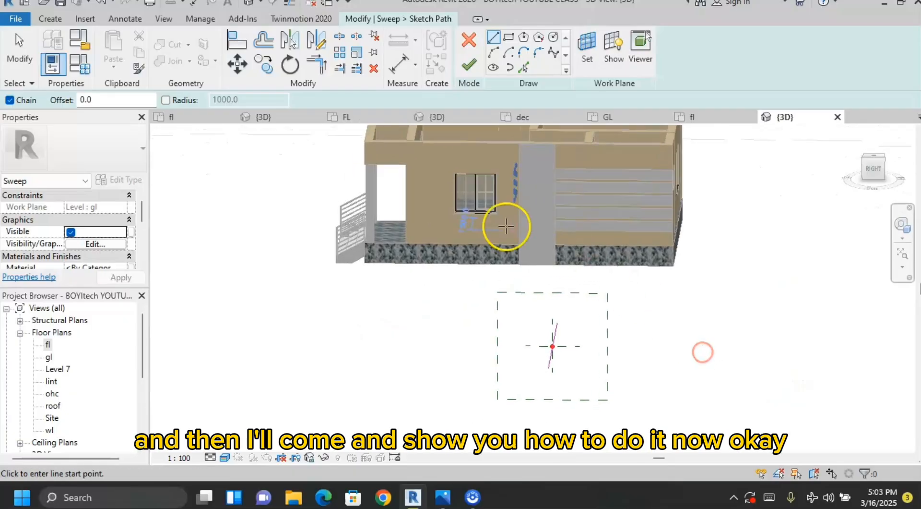
pyautogui.click(465, 63)
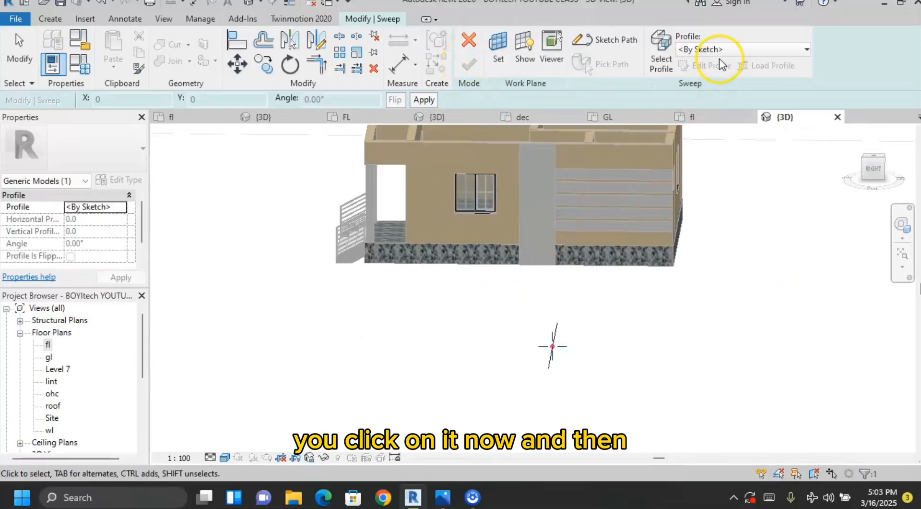
# Sketch a circular sweep profile centred on the path's reference point in the right view, and finish the sweep
pyautogui.click(710, 64)
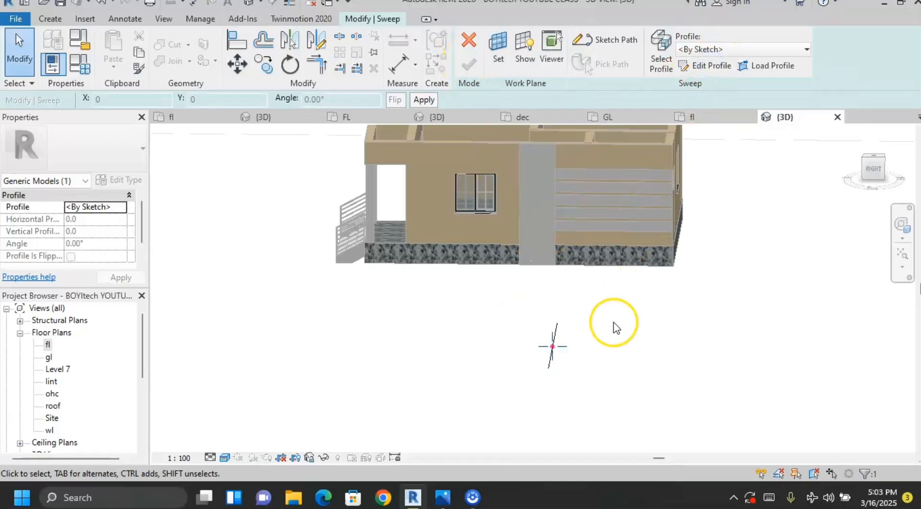
pyautogui.click(878, 170)
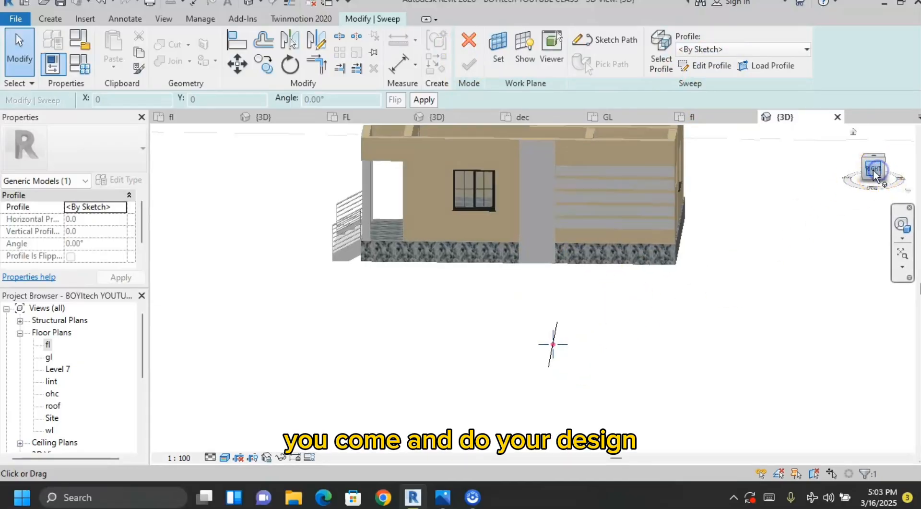
pyautogui.click(710, 71)
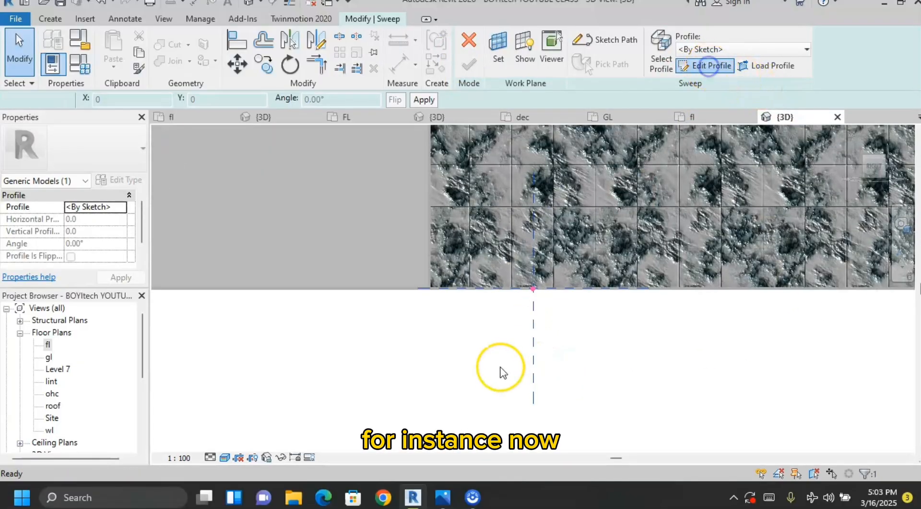
pyautogui.click(532, 288)
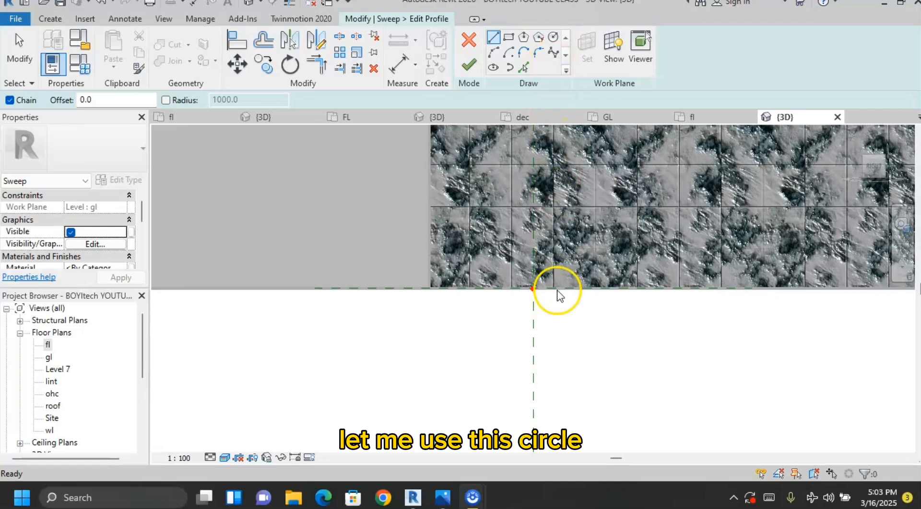
pyautogui.click(554, 44)
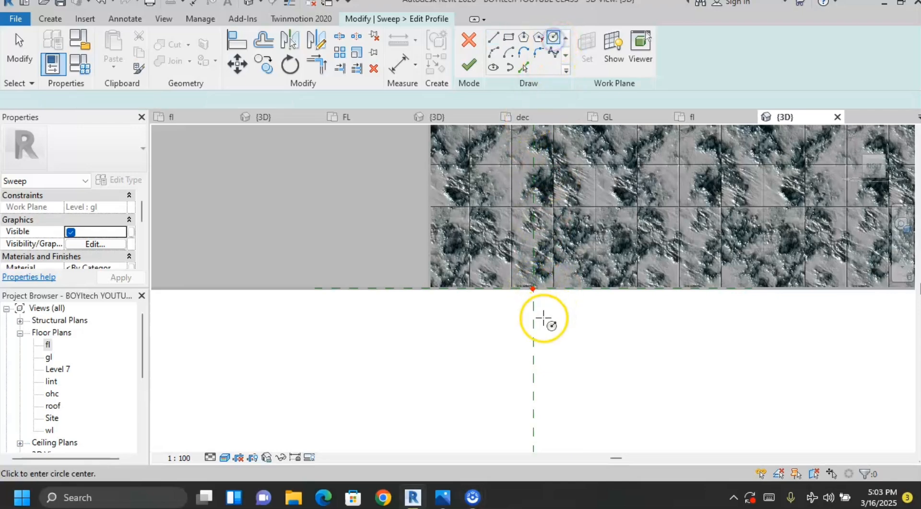
pyautogui.click(533, 288)
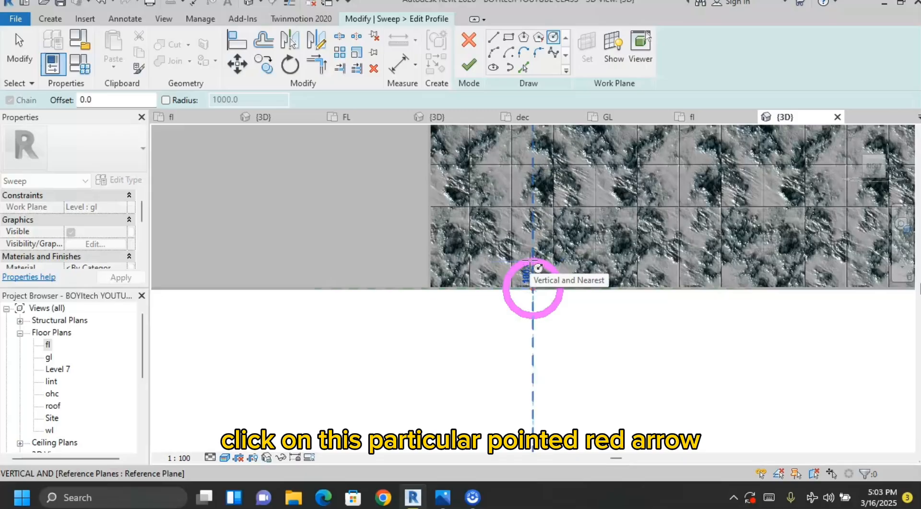
pyautogui.click(531, 306)
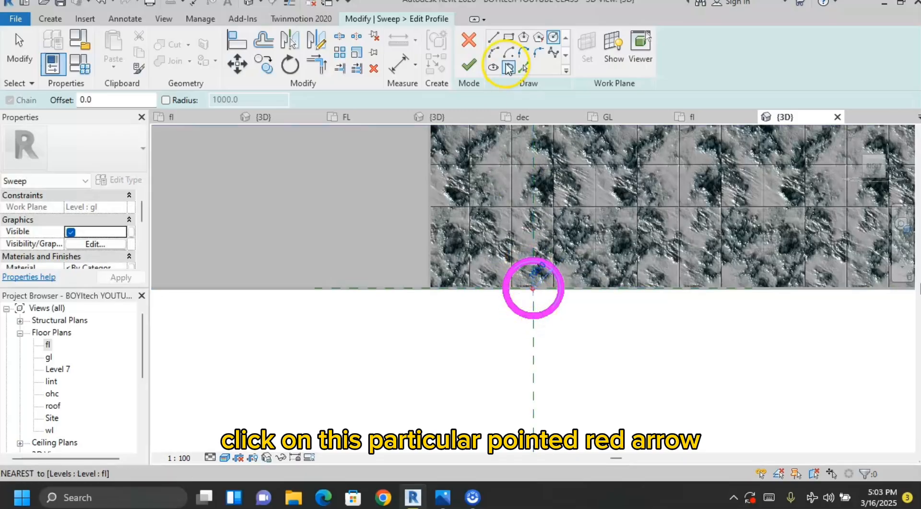
pyautogui.click(478, 70)
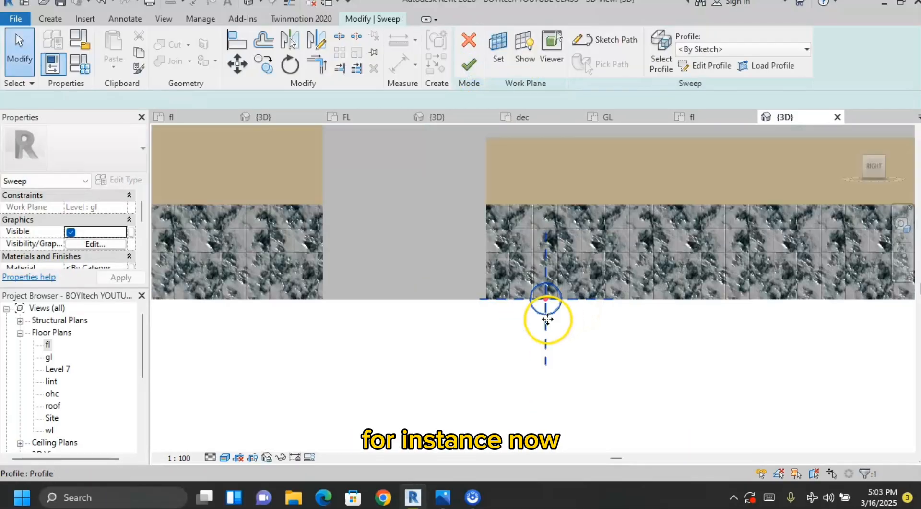
pyautogui.keyDown('shift'); pyautogui.moveTo(547, 317); pyautogui.dragTo(629, 416, button='middle'); pyautogui.keyUp('shift')
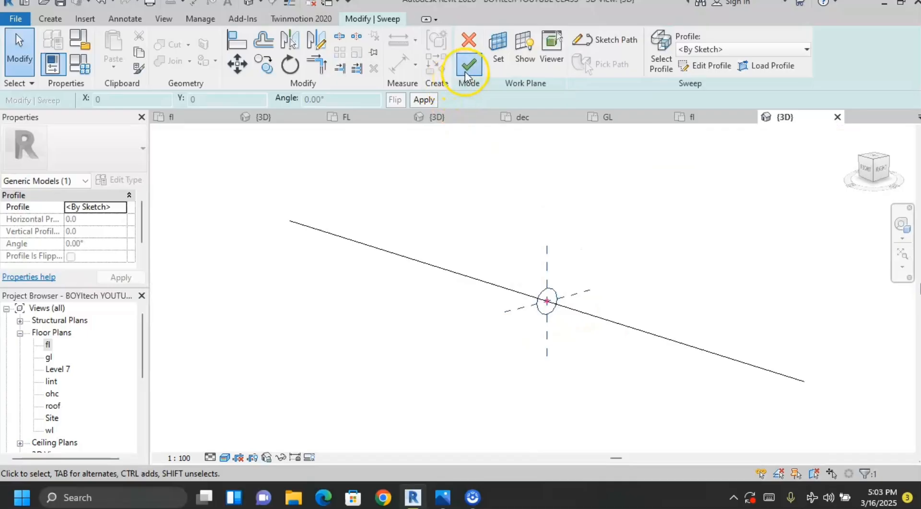
pyautogui.click(465, 72)
# Reopen the sweep's path sketch and add a line about 5100 mm long from the path's end nearest the house
pyautogui.click(594, 244)
pyautogui.keyDown('shift'); pyautogui.moveTo(594, 245); pyautogui.dragTo(566, 295, button='middle'); pyautogui.keyUp('shift')
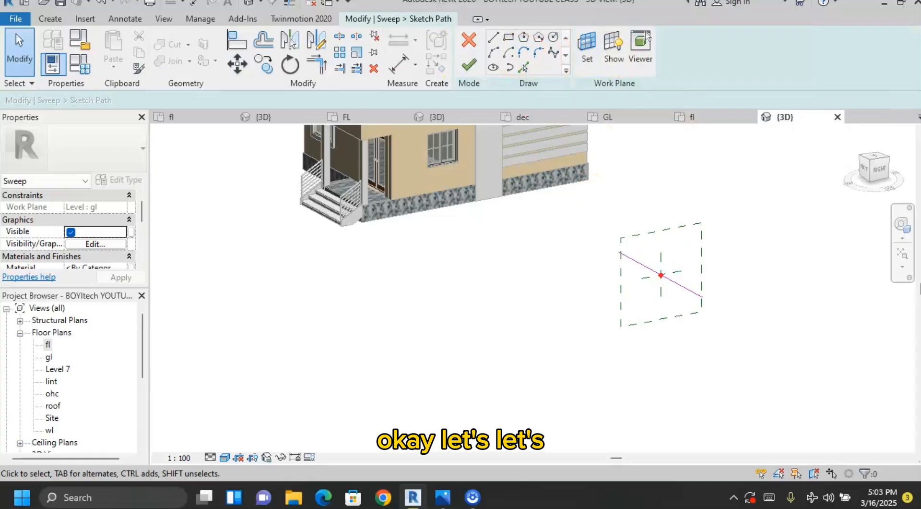
pyautogui.click(498, 47)
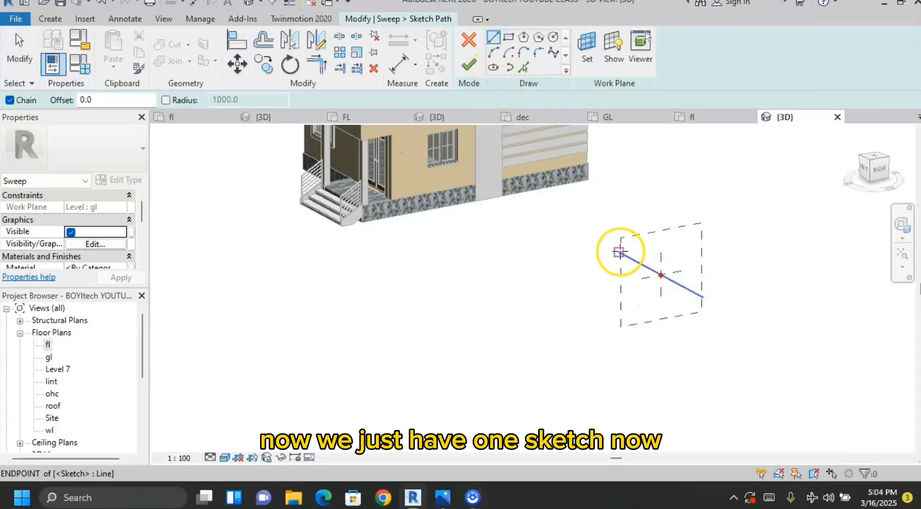
pyautogui.click(620, 251)
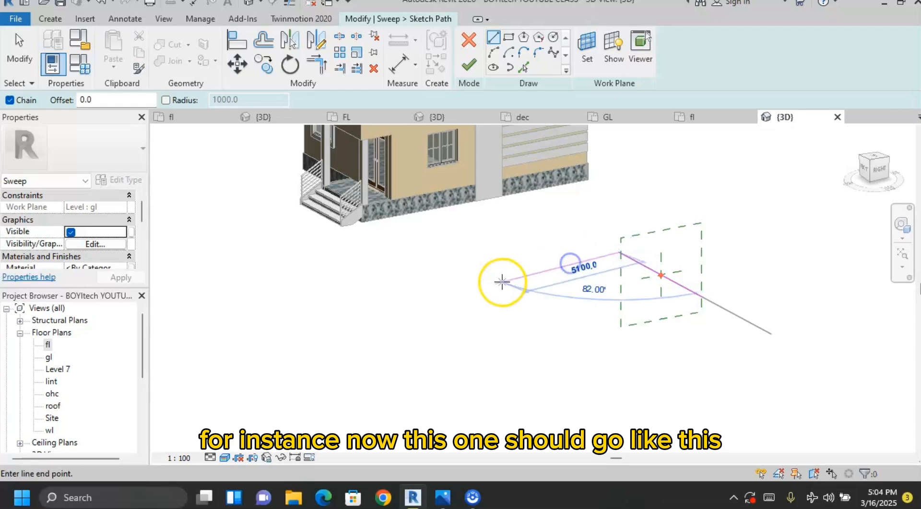
pyautogui.click(503, 282)
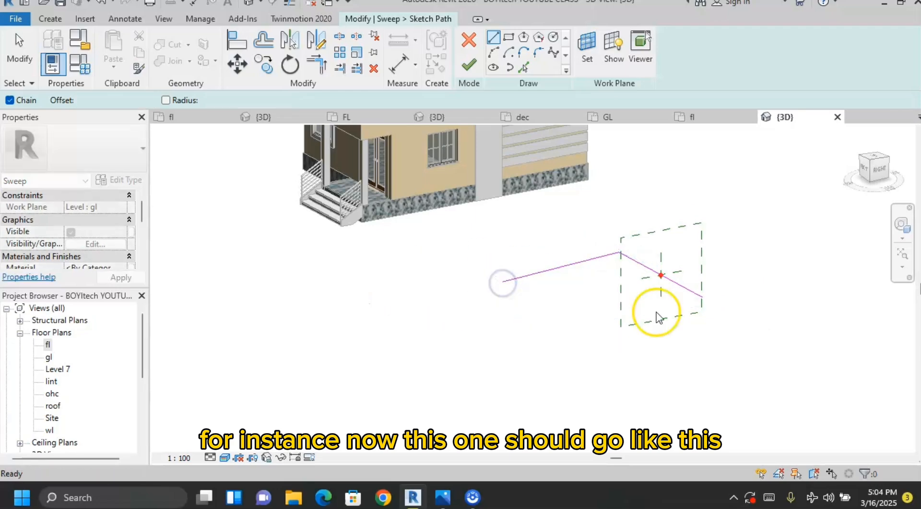
# Chain four more path lines from the other end, looping back beside the first branch with a last segment about 7800 mm long, and finish the sweep
pyautogui.click(702, 296)
pyautogui.click(773, 272)
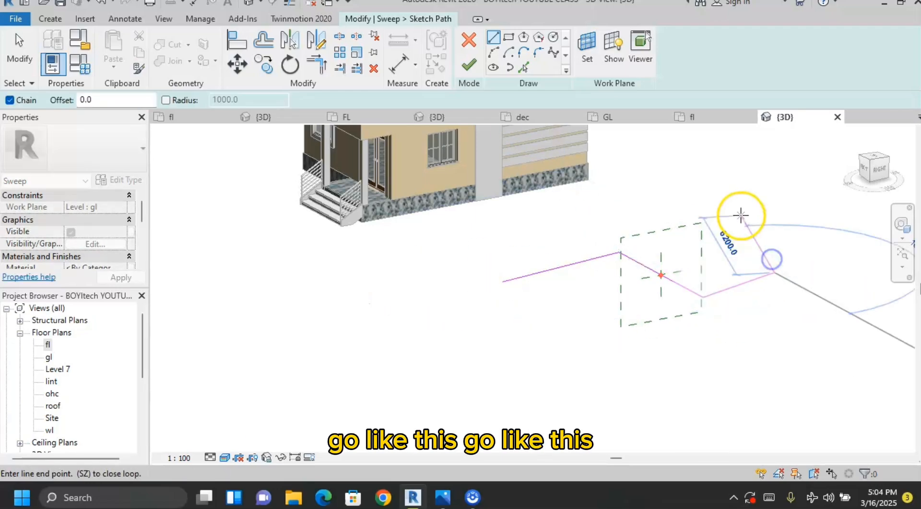
pyautogui.click(742, 216)
pyautogui.click(631, 209)
pyautogui.click(451, 252)
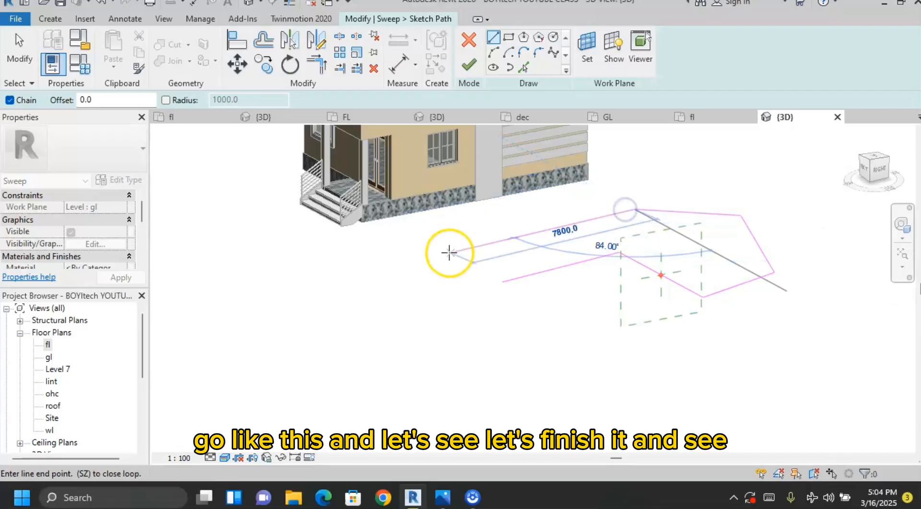
pyautogui.press('Escape')
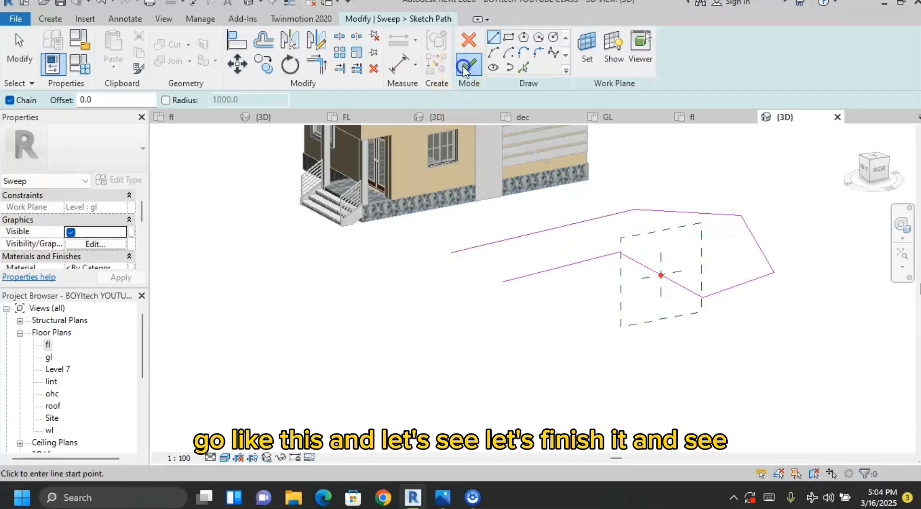
pyautogui.click(462, 66)
pyautogui.click(464, 65)
pyautogui.click(659, 289)
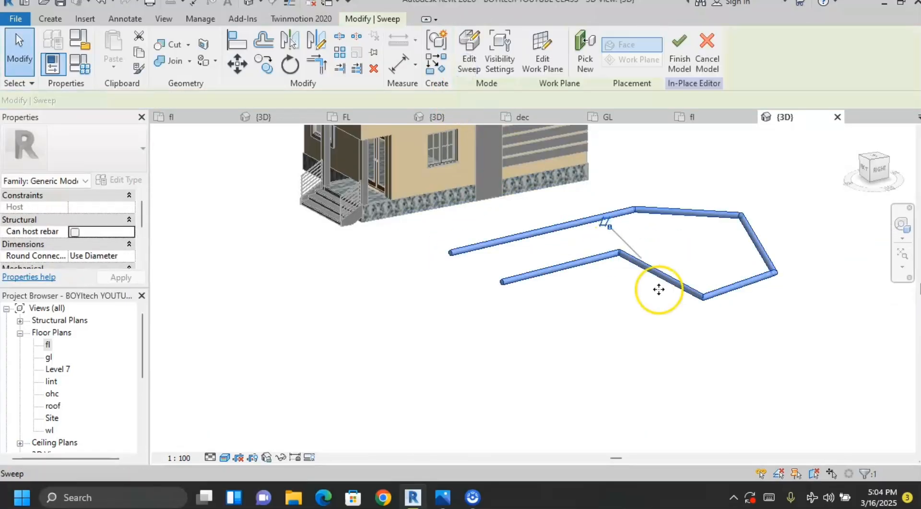
# Reopen the sweep's profile for editing in the right view and delete the circle
pyautogui.keyDown('shift'); pyautogui.moveTo(725, 337); pyautogui.dragTo(704, 378, button='middle'); pyautogui.keyUp('shift')
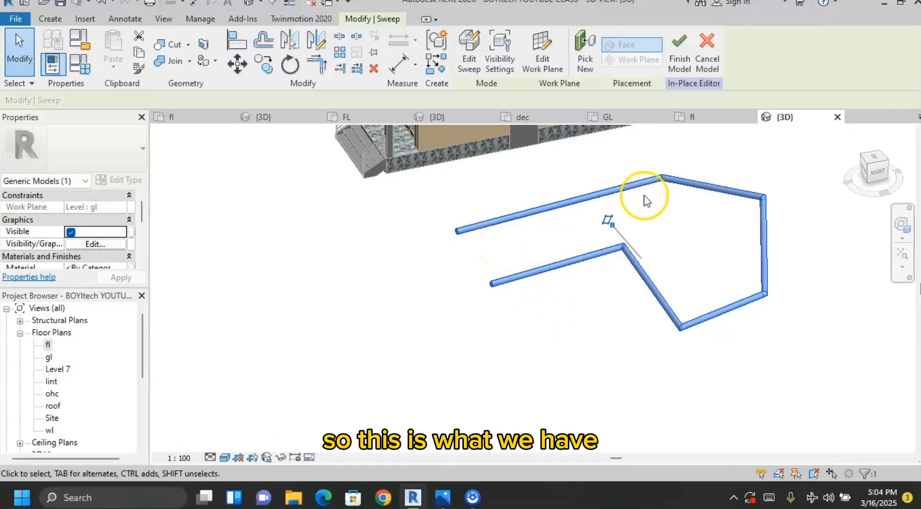
pyautogui.click(469, 55)
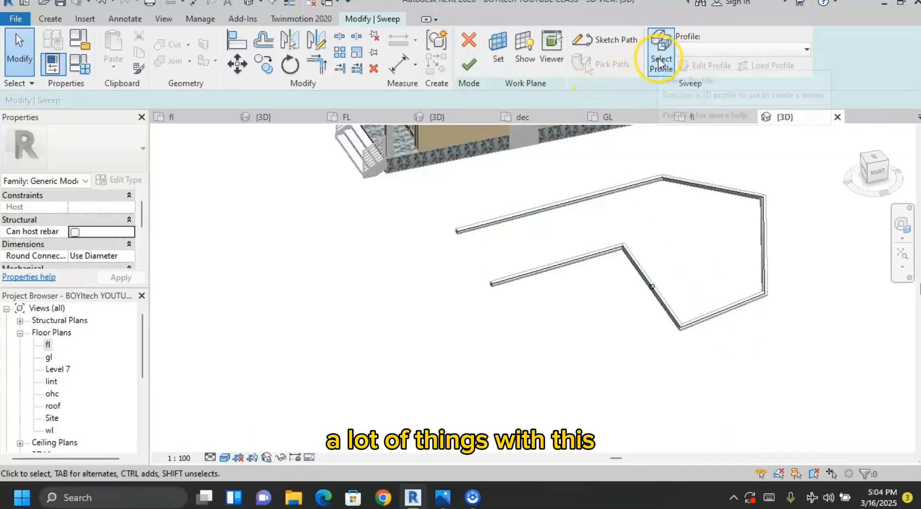
pyautogui.click(661, 59)
pyautogui.click(652, 287)
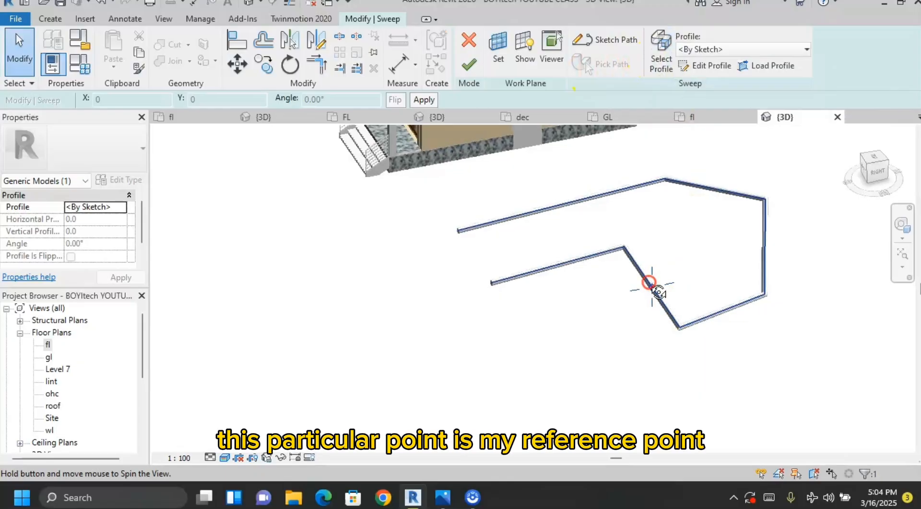
pyautogui.keyDown('shift'); pyautogui.moveTo(659, 292); pyautogui.dragTo(634, 274, button='middle'); pyautogui.keyUp('shift')
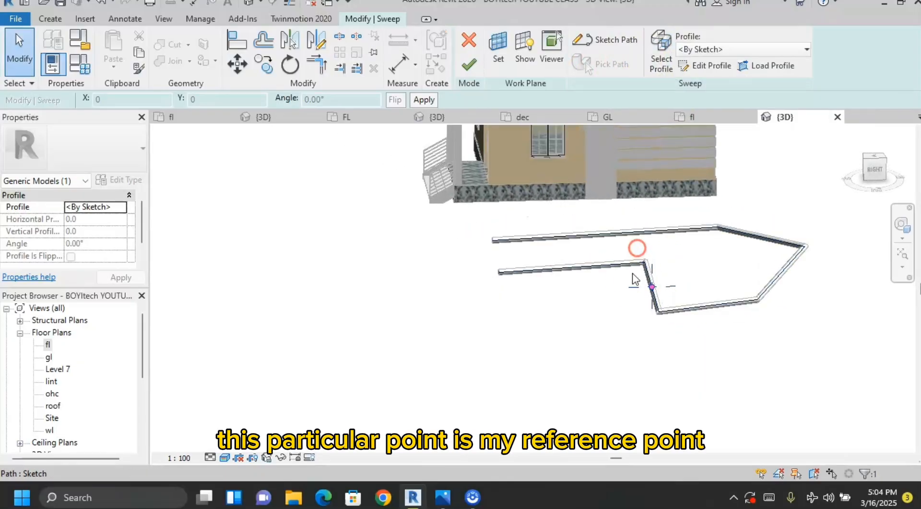
pyautogui.click(874, 171)
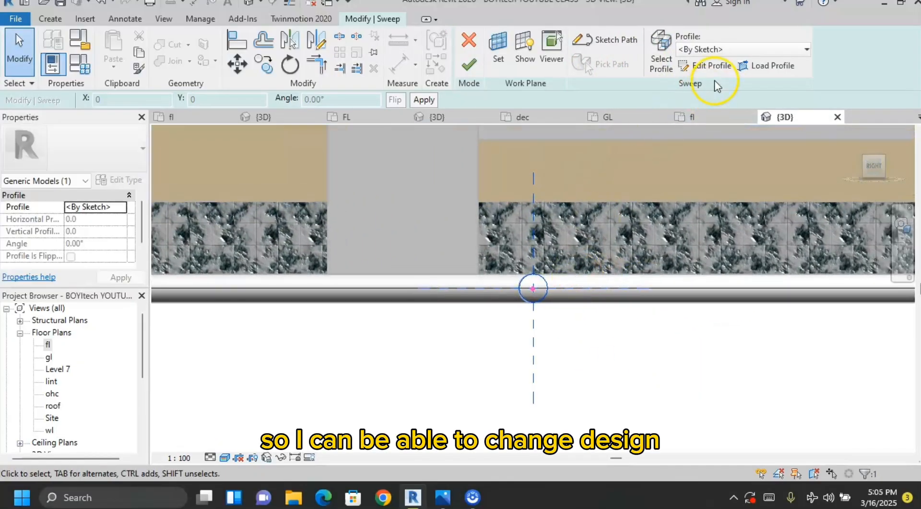
pyautogui.click(705, 65)
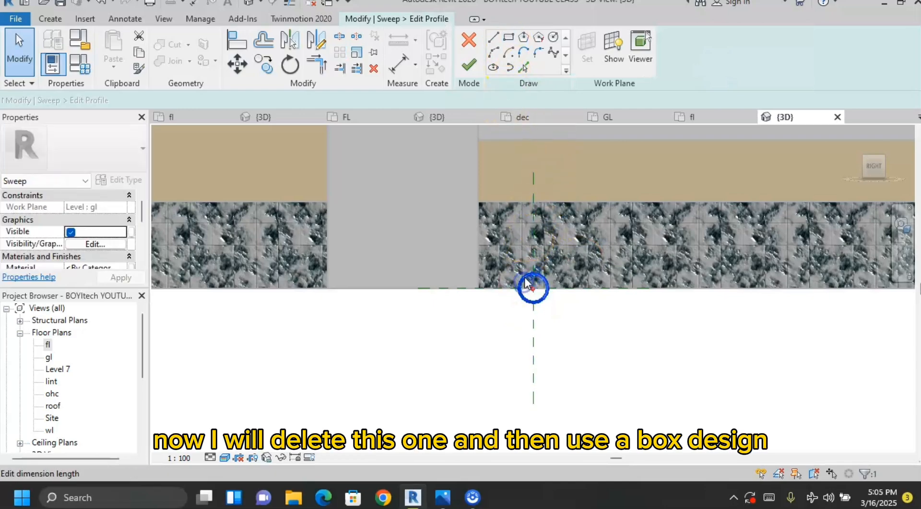
pyautogui.press('Delete')
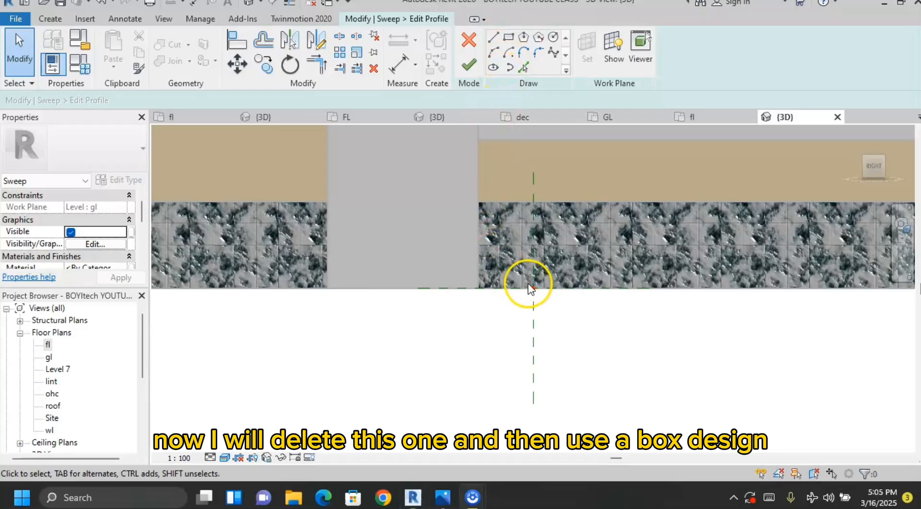
# Sketch a closed, irregular five-sided profile from the path's reference point, starting with a line about 280 mm long, and finish the sweep
pyautogui.click(493, 36)
pyautogui.click(533, 288)
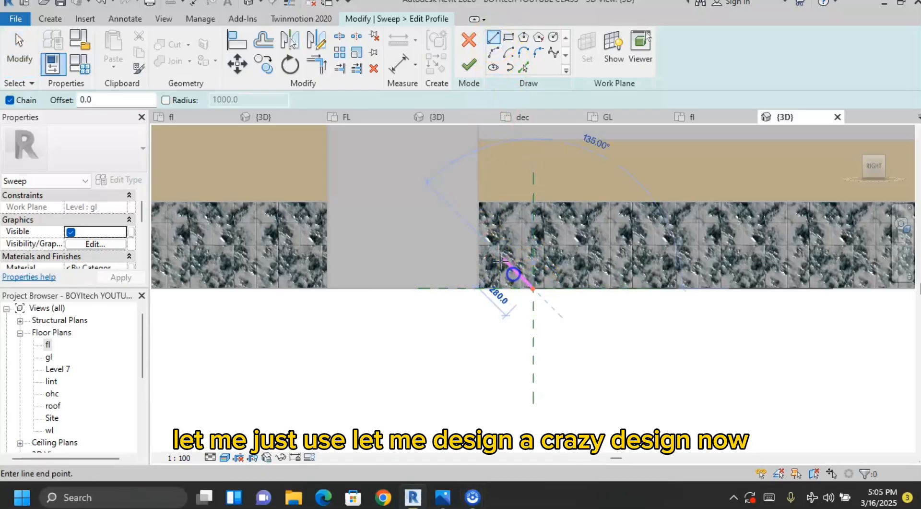
pyautogui.click(504, 259)
pyautogui.click(653, 268)
pyautogui.click(551, 367)
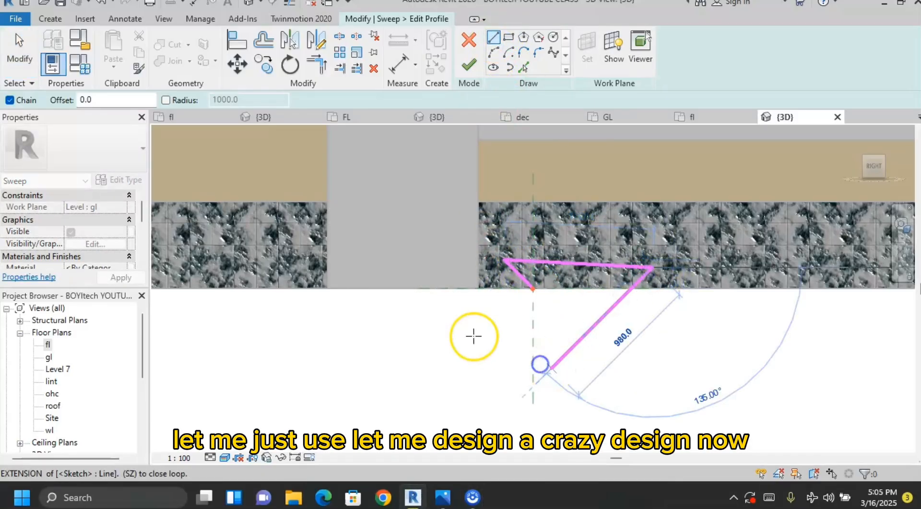
pyautogui.click(437, 332)
pyautogui.click(529, 289)
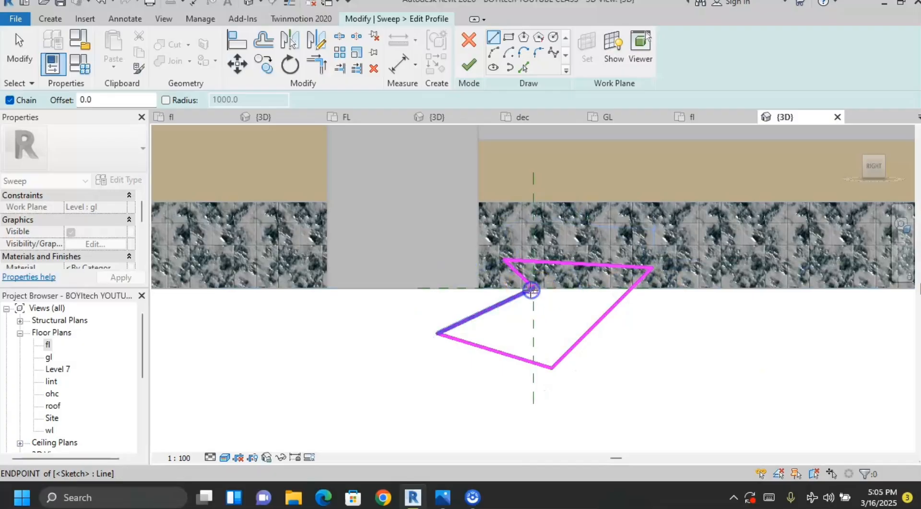
pyautogui.click(469, 65)
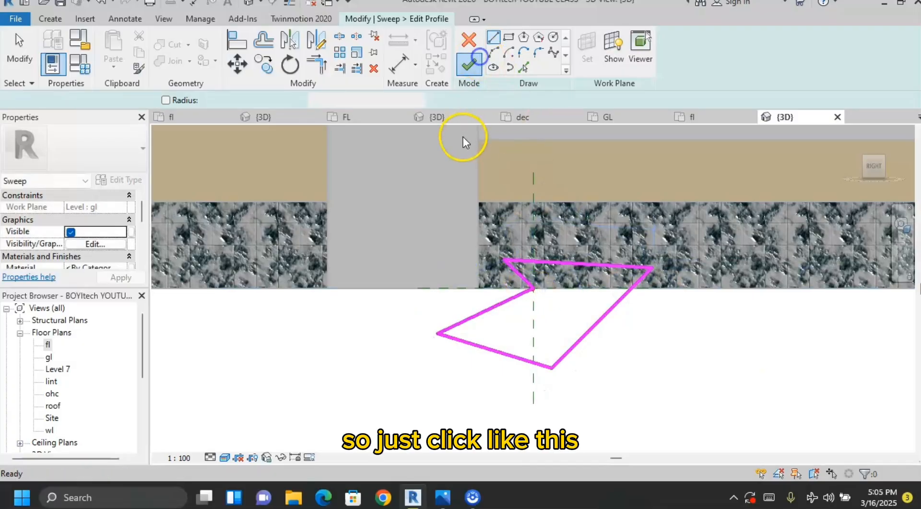
pyautogui.click(469, 65)
# Look over the reshaped sweep from several angles and delete it from the in-place model
pyautogui.scroll(-5, 568, 374)
pyautogui.keyDown('shift'); pyautogui.moveTo(550, 401); pyautogui.dragTo(684, 475, button='middle'); pyautogui.keyUp('shift')
pyautogui.keyDown('shift'); pyautogui.moveTo(672, 425); pyautogui.dragTo(647, 401, button='middle'); pyautogui.keyUp('shift')
pyautogui.click(645, 418)
pyautogui.keyDown('shift'); pyautogui.moveTo(688, 436); pyautogui.dragTo(594, 412, button='middle'); pyautogui.keyUp('shift')
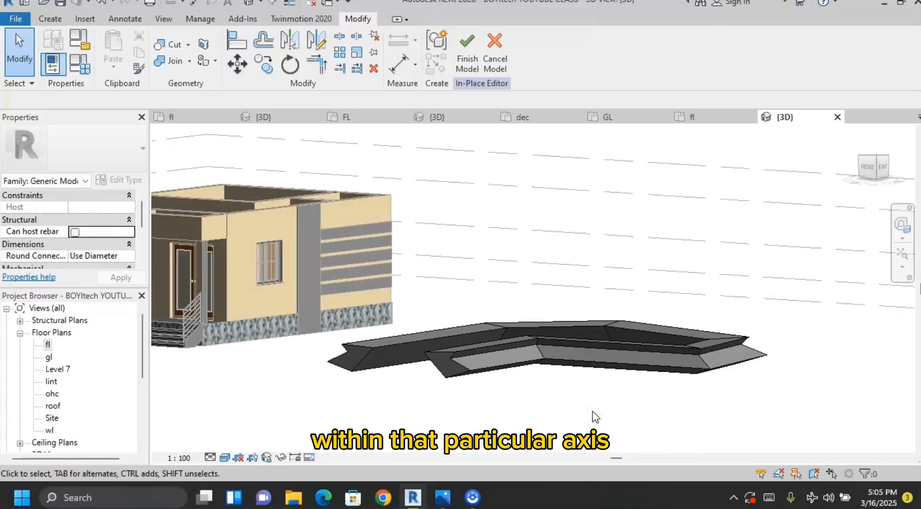
pyautogui.keyDown('shift'); pyautogui.moveTo(637, 405); pyautogui.dragTo(586, 395, button='middle'); pyautogui.keyUp('shift')
pyautogui.click(607, 380)
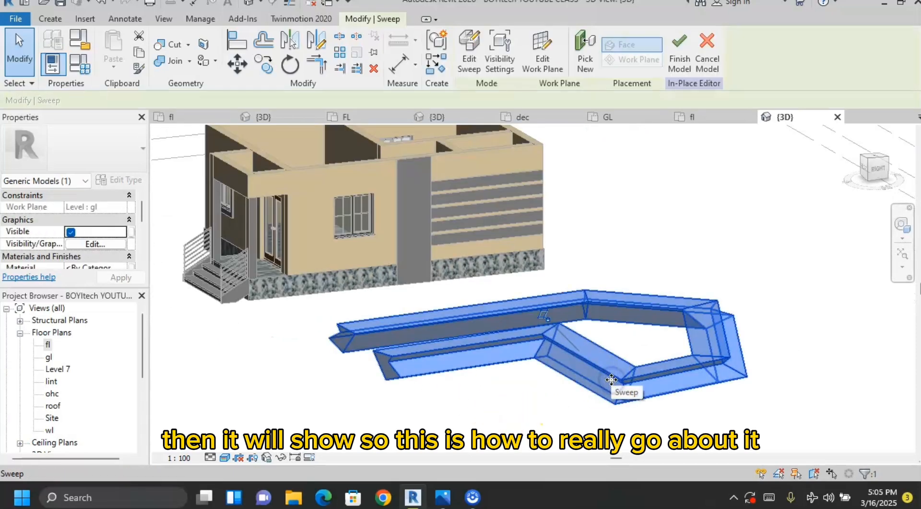
pyautogui.press('Delete')
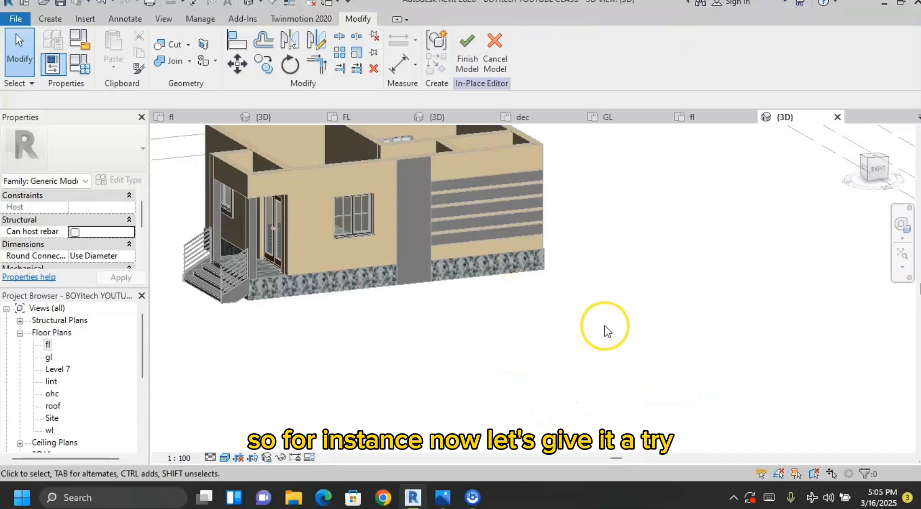
# Start a new Sweep for the house's concrete fascia and choose Pick Path to define its path
pyautogui.scroll(-4, 605, 327)
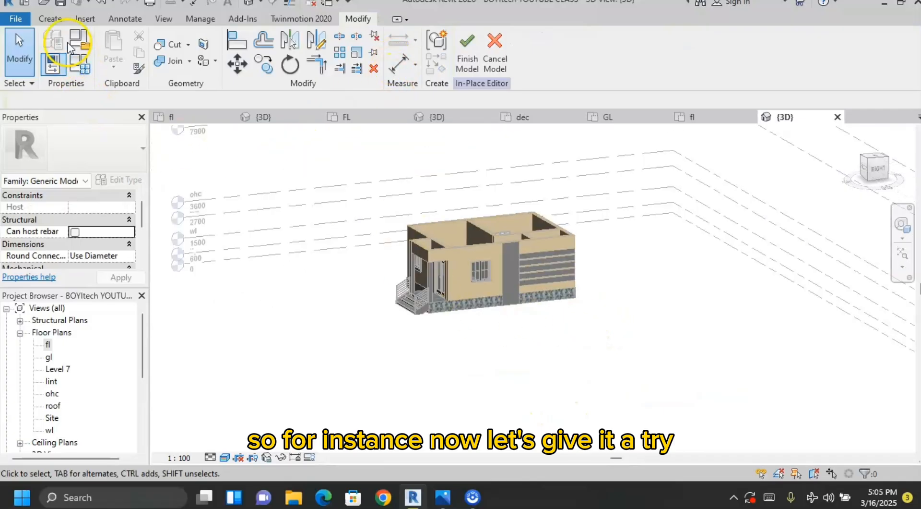
pyautogui.click(49, 18)
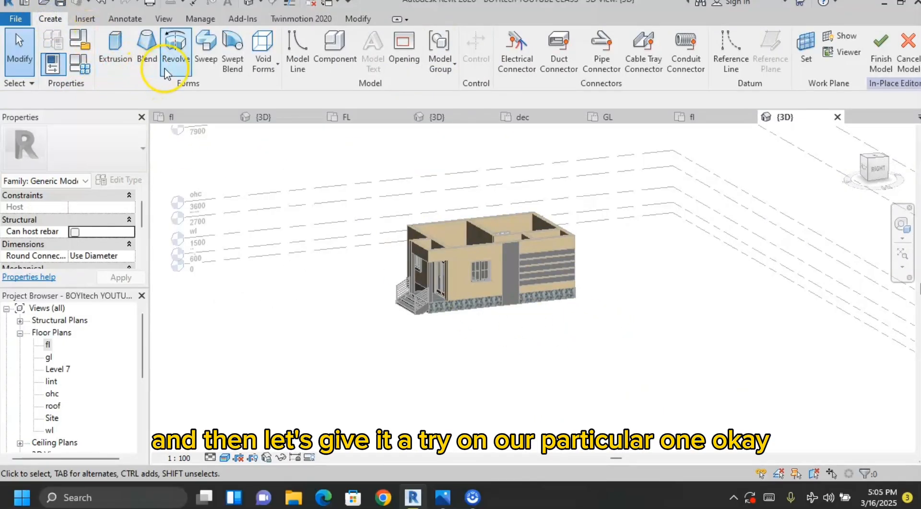
pyautogui.click(202, 56)
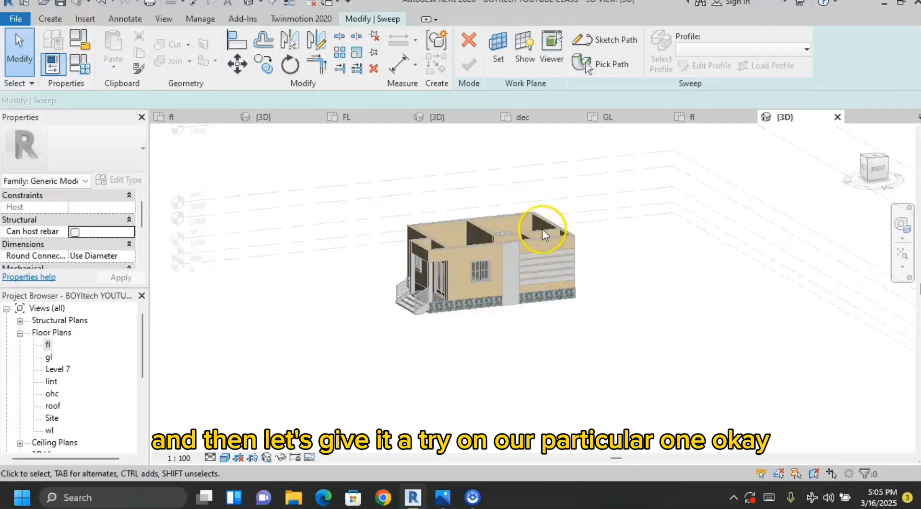
pyautogui.scroll(4, 459, 255)
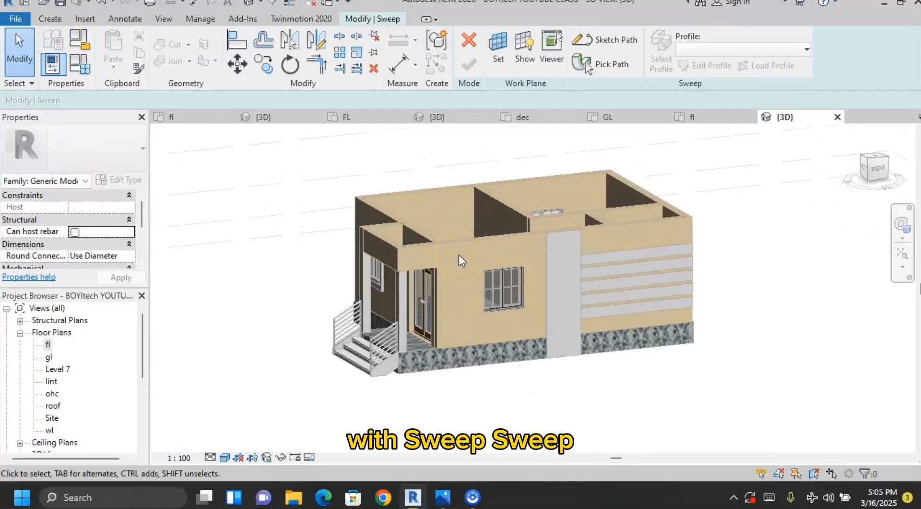
pyautogui.scroll(-2, 459, 255)
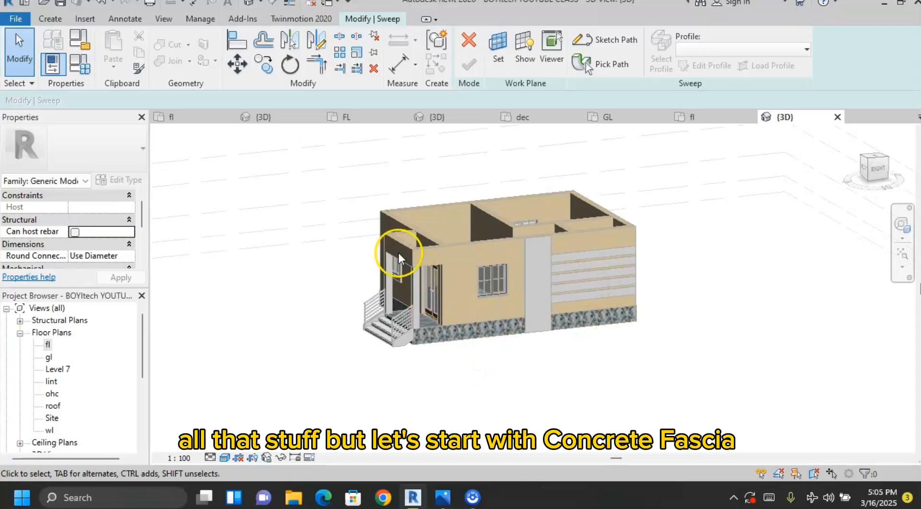
pyautogui.scroll(2, 398, 253)
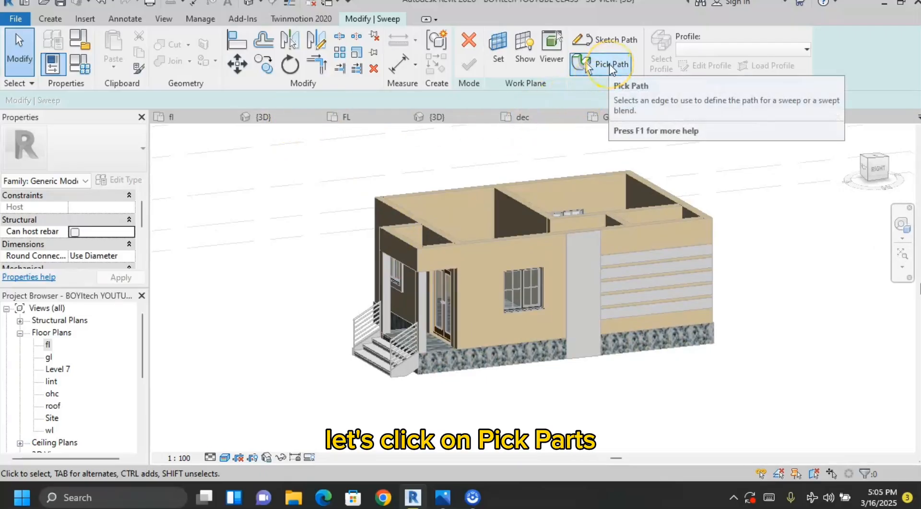
pyautogui.click(610, 64)
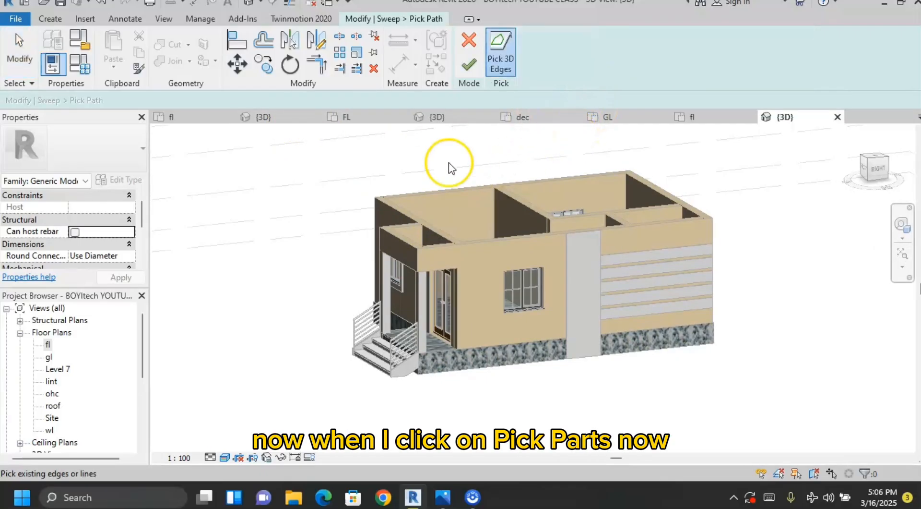
# Pick the outer top edges of the house's two long walls and the end wall opposite the entrance as path segments
pyautogui.scroll(3, 467, 229)
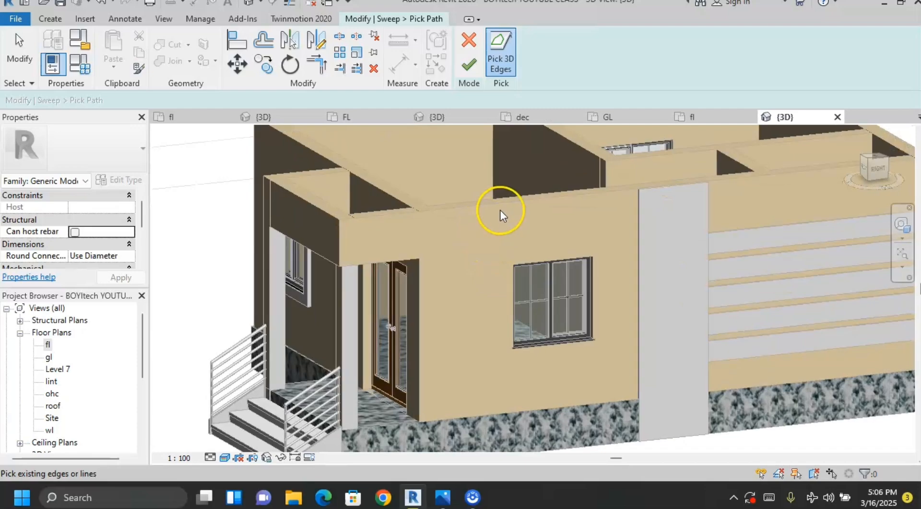
pyautogui.scroll(-3, 505, 210)
pyautogui.keyDown('shift'); pyautogui.moveTo(507, 217); pyautogui.dragTo(430, 232, button='middle'); pyautogui.keyUp('shift')
pyautogui.scroll(-3, 499, 272)
pyautogui.moveTo(534, 268); pyautogui.dragTo(363, 329, button='middle')
pyautogui.scroll(5, 537, 260)
pyautogui.click(541, 262)
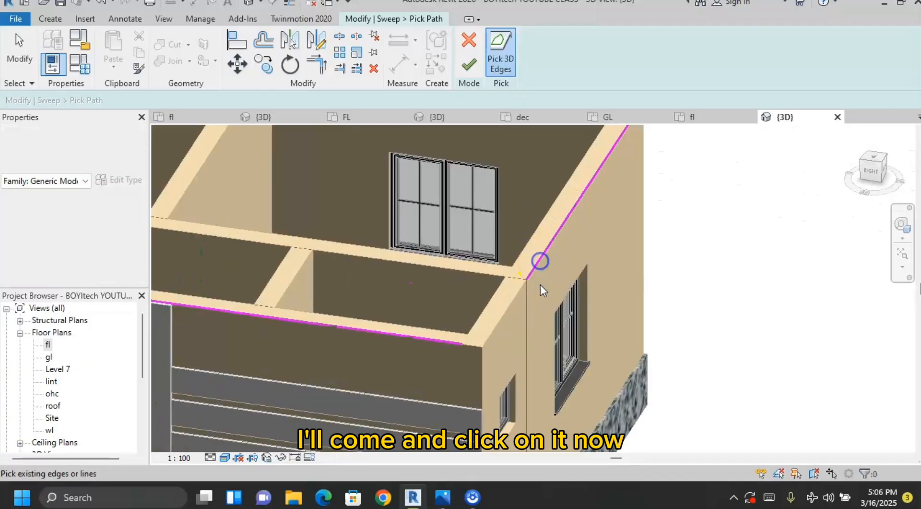
pyautogui.scroll(-1, 533, 312)
pyautogui.scroll(-4, 416, 182)
pyautogui.scroll(6, 395, 243)
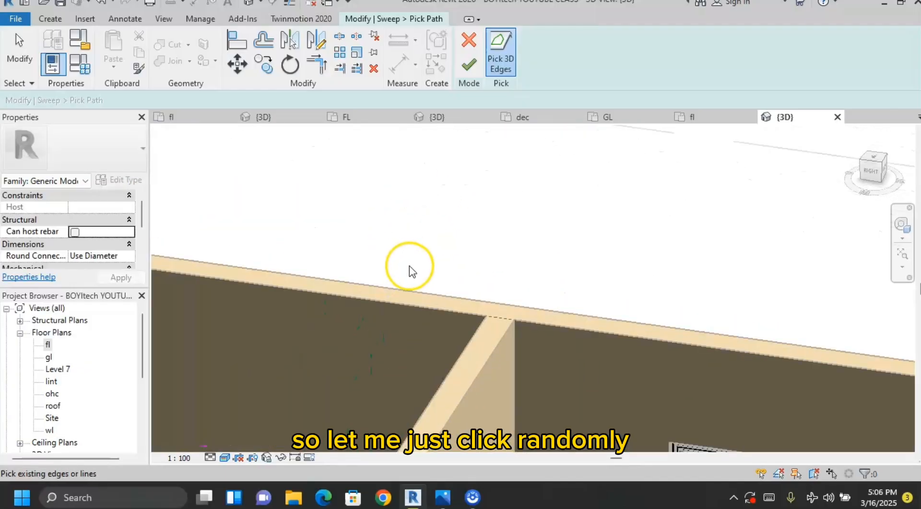
pyautogui.click(424, 291)
pyautogui.scroll(-4, 560, 282)
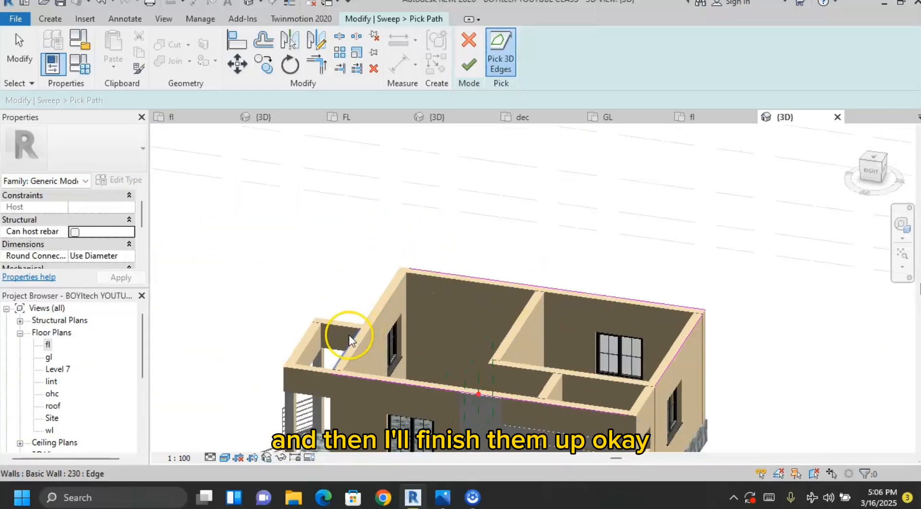
# Pick the outer top edges of the entrance-side end wall and the porch's side and front beams as path segments
pyautogui.scroll(4, 352, 317)
pyautogui.scroll(3, 358, 300)
pyautogui.click(433, 265)
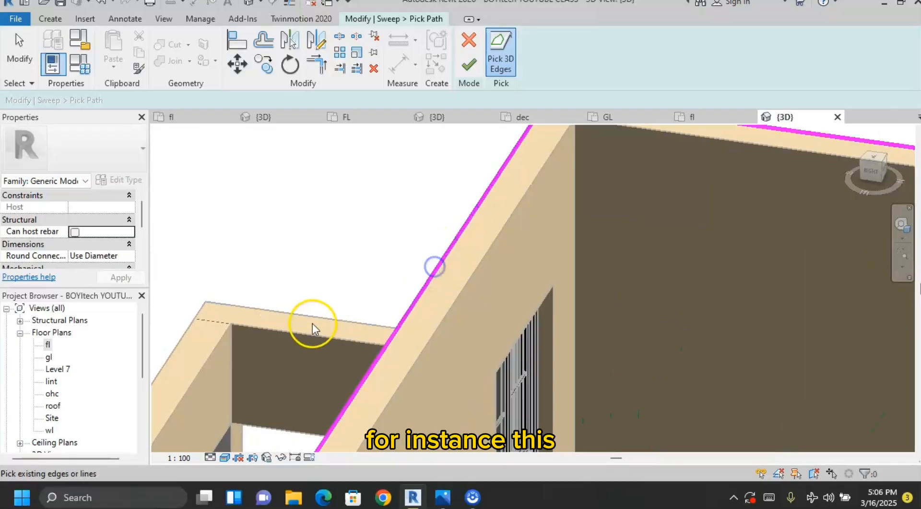
pyautogui.click(313, 319)
pyautogui.scroll(-3, 269, 350)
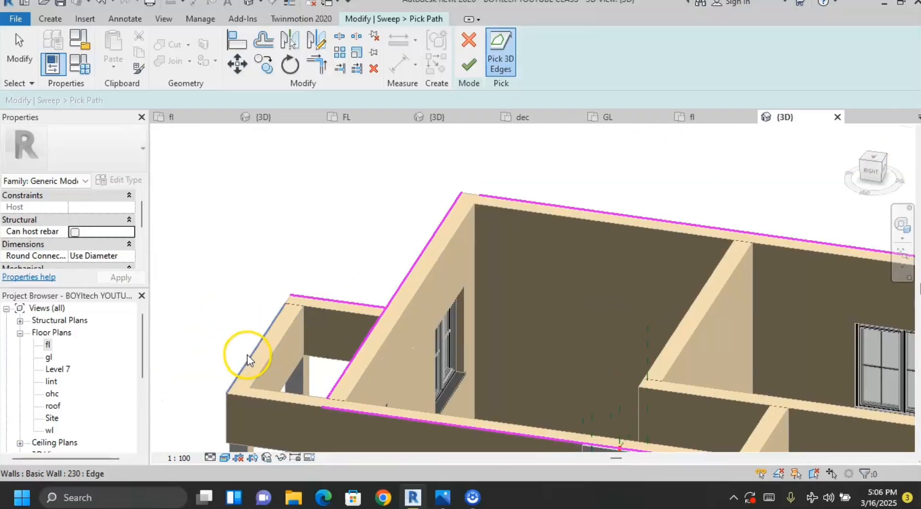
pyautogui.click(247, 355)
# Trim the path into corners where the porch-side long wall meets the porch front and the rear end wall, and at the far rear corner
pyautogui.click(326, 67)
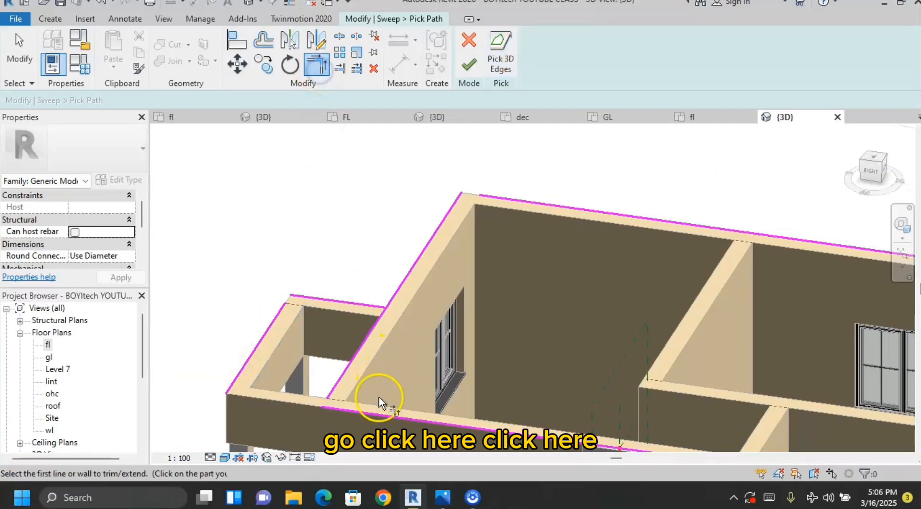
pyautogui.click(376, 414)
pyautogui.click(260, 353)
pyautogui.scroll(-4, 377, 382)
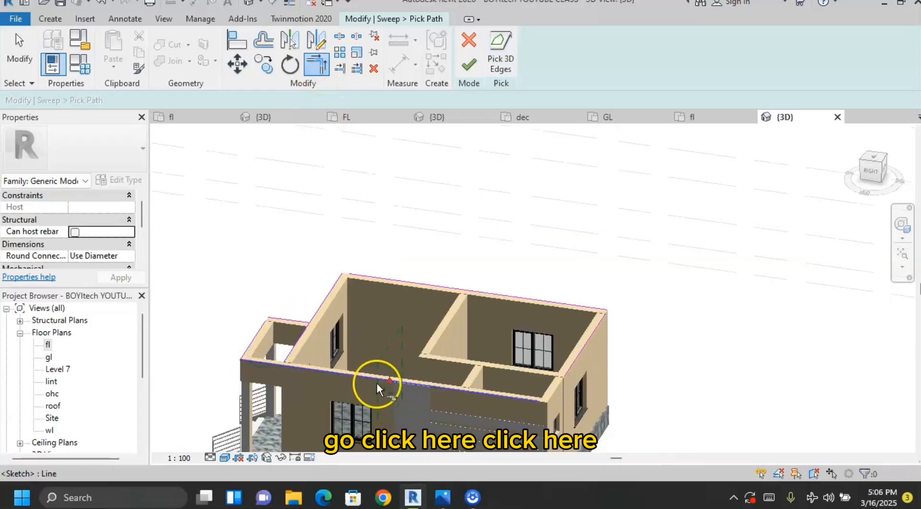
pyautogui.click(510, 394)
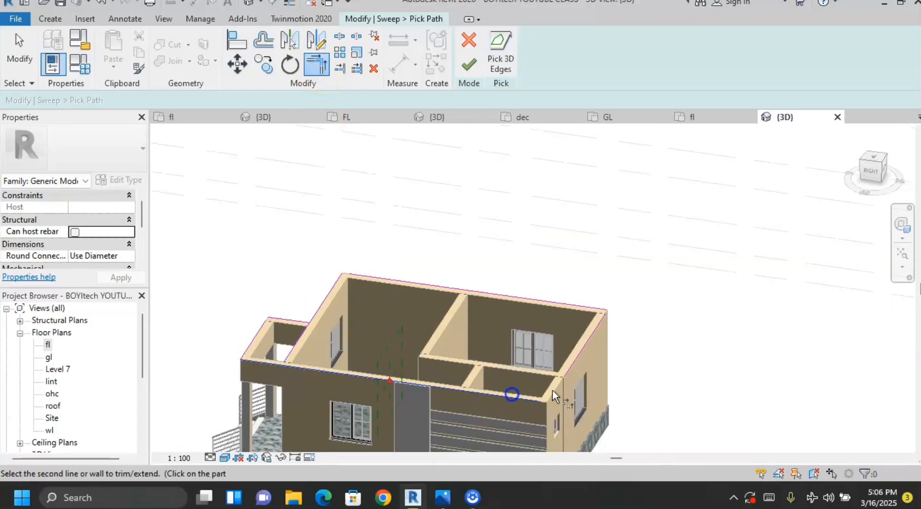
pyautogui.click(566, 368)
pyautogui.scroll(3, 547, 321)
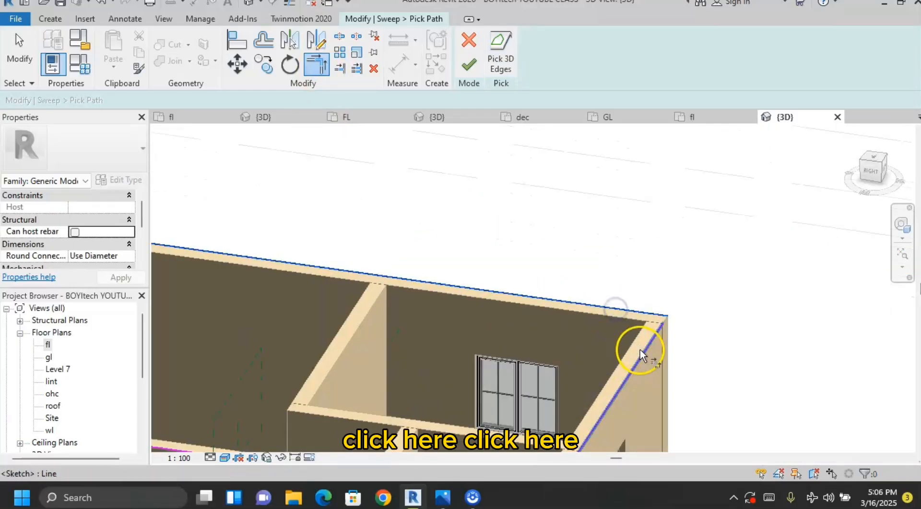
pyautogui.scroll(-4, 643, 353)
pyautogui.scroll(3, 374, 317)
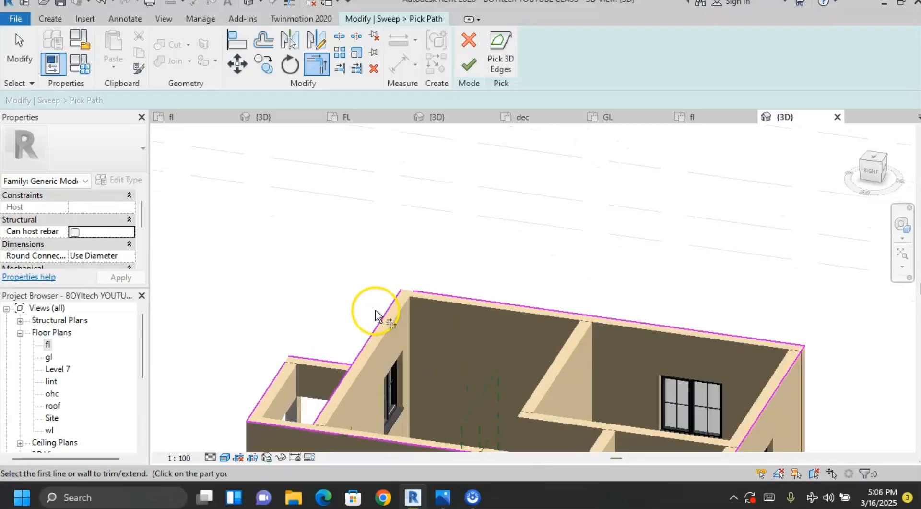
# Trim the entrance-side wall's path line to the far long wall and porch side, and close the remaining porch corners into a continuous loop
pyautogui.click(387, 309)
pyautogui.click(459, 294)
pyautogui.click(370, 338)
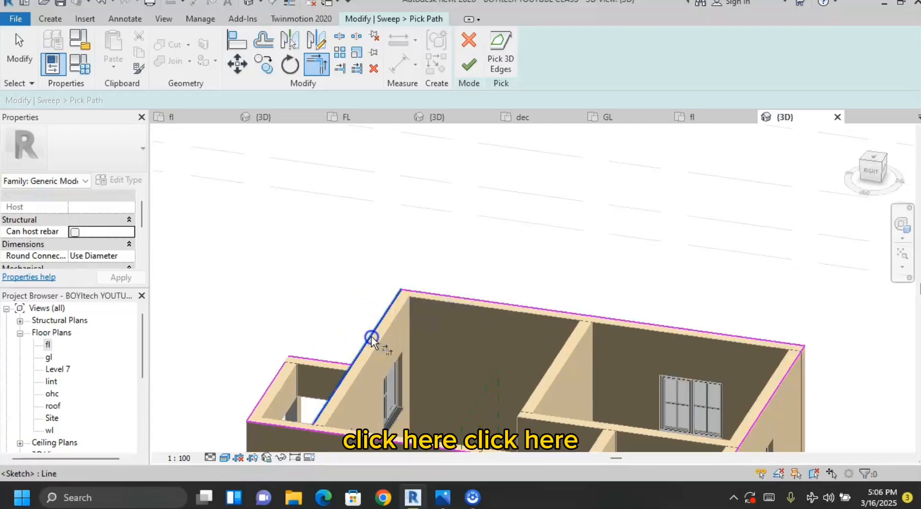
pyautogui.click(330, 360)
pyautogui.click(276, 382)
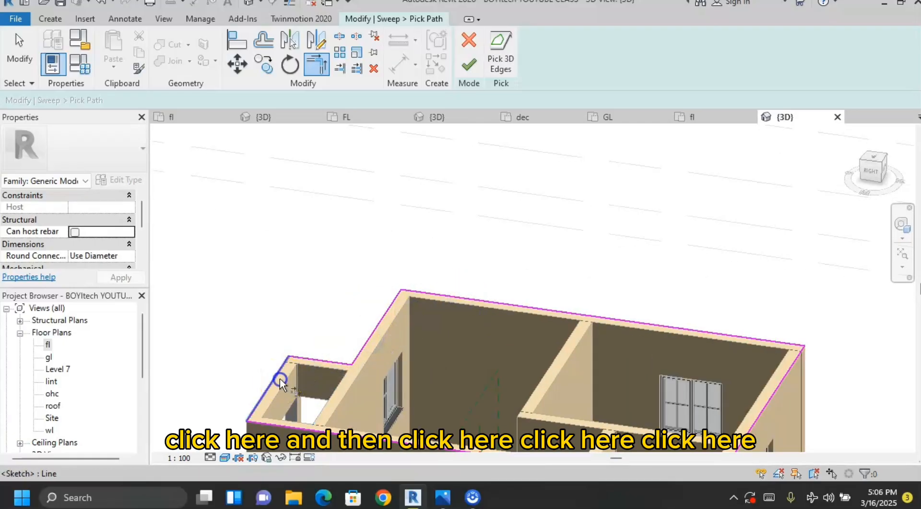
pyautogui.click(277, 425)
pyautogui.scroll(-3, 384, 216)
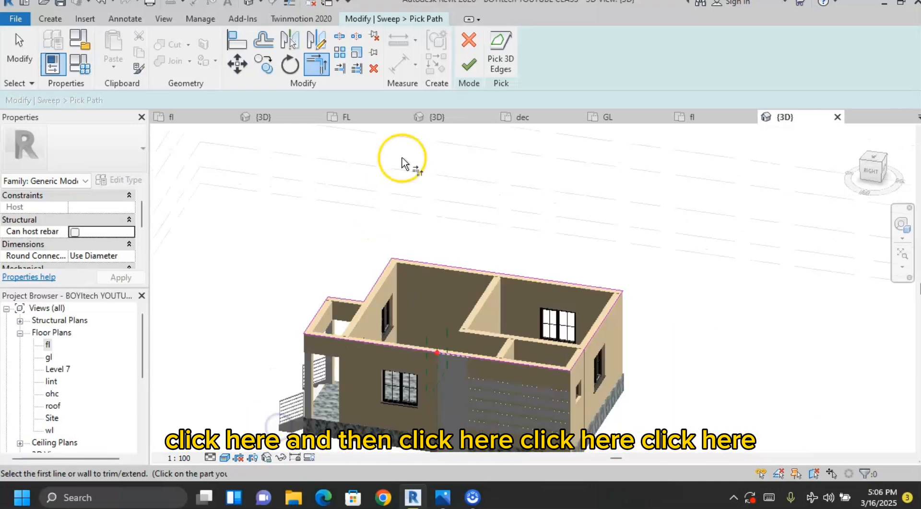
# Finish the sweep path and open its profile for sketching
pyautogui.click(471, 68)
pyautogui.scroll(-2, 454, 219)
pyautogui.keyDown('shift'); pyautogui.moveTo(467, 257); pyautogui.dragTo(645, 196, button='middle'); pyautogui.keyUp('shift')
pyautogui.press('Escape')
pyautogui.click(875, 170)
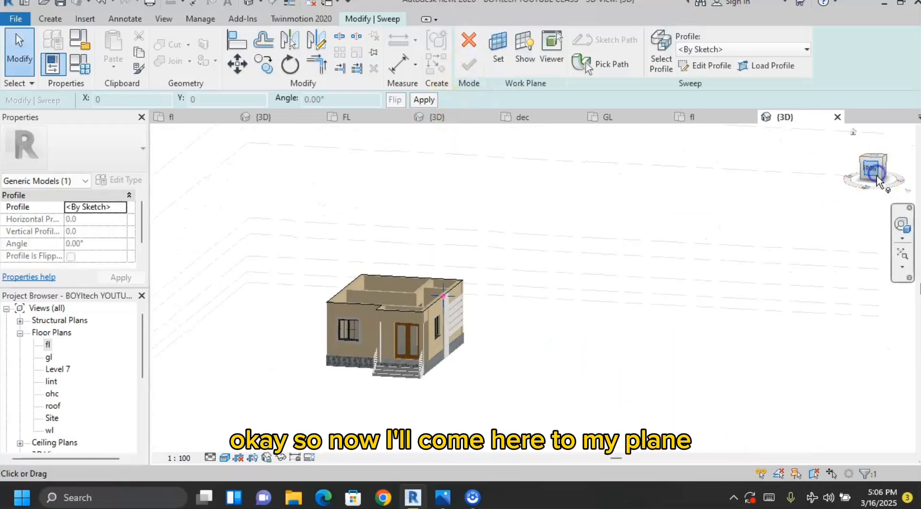
pyautogui.click(718, 65)
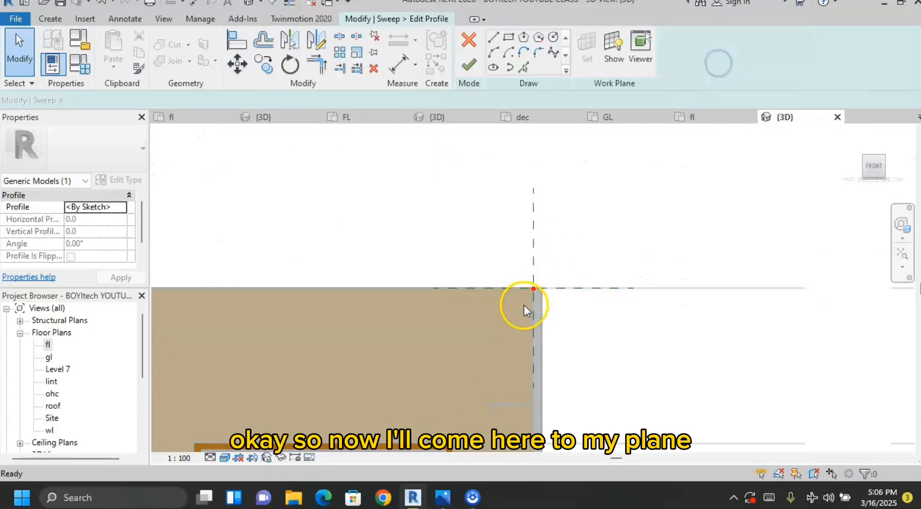
# Sketch a closed rectangular profile 600 mm wide and 450 mm high, outward and upward from the path's reference point, and finish the profile
pyautogui.scroll(2, 534, 288)
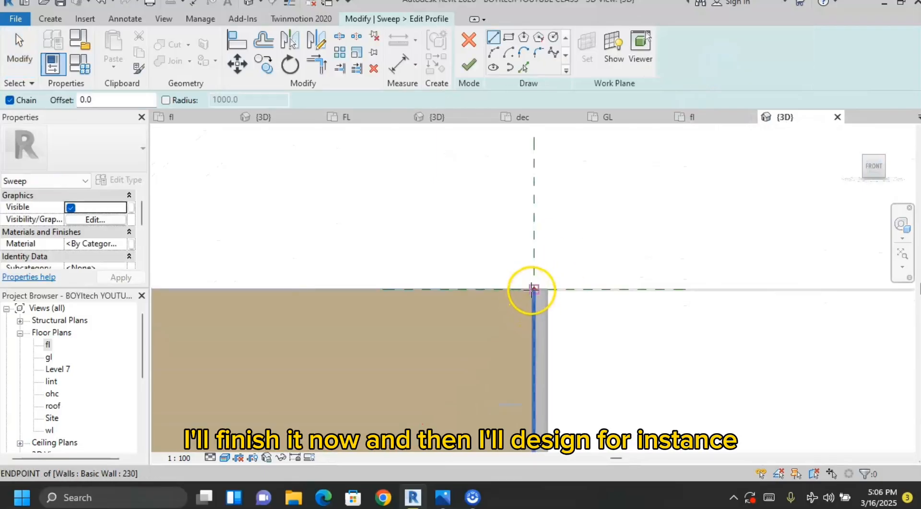
pyautogui.click(534, 288)
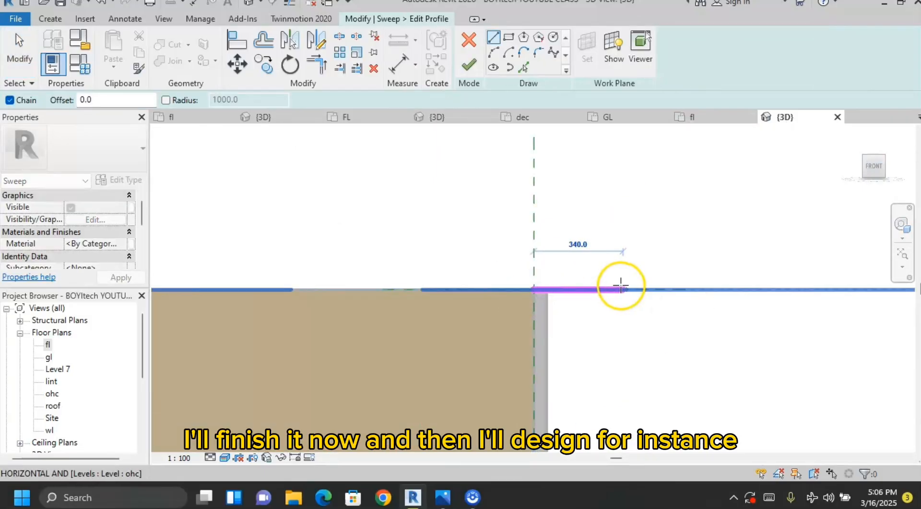
pyautogui.write('600')
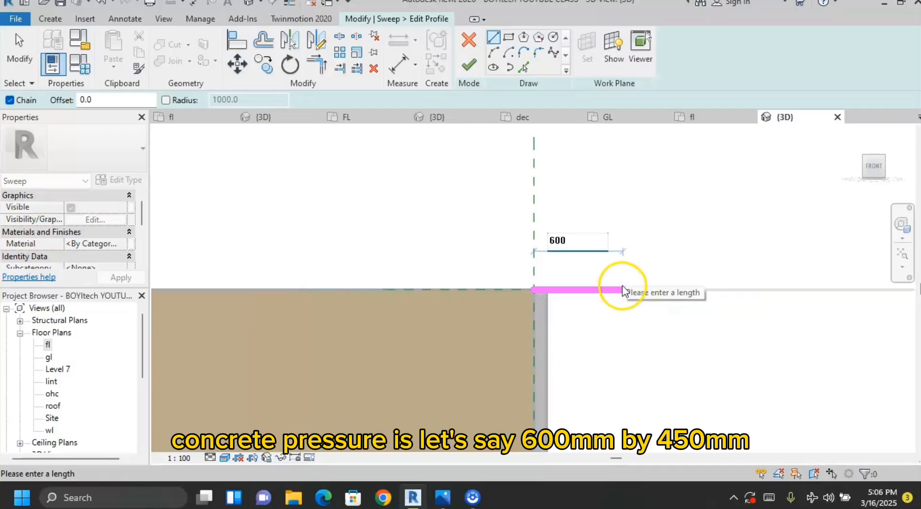
pyautogui.press('Return')
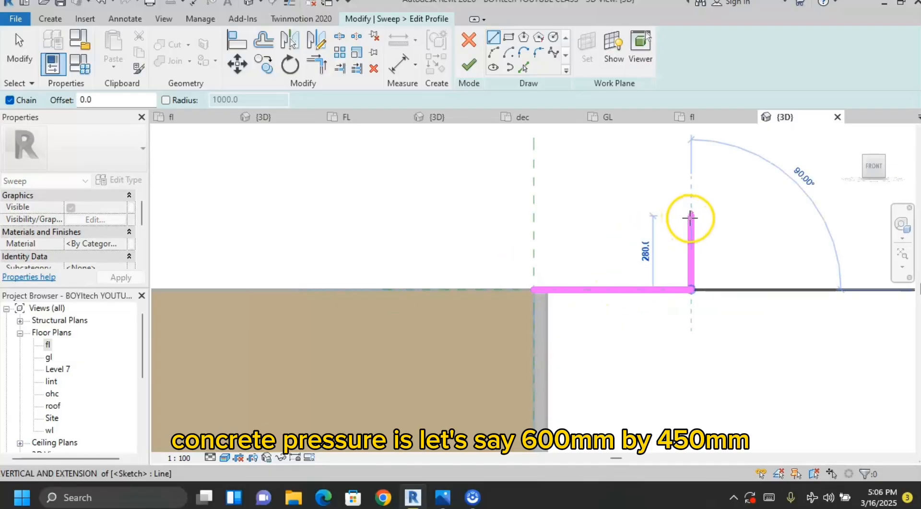
pyautogui.write('450')
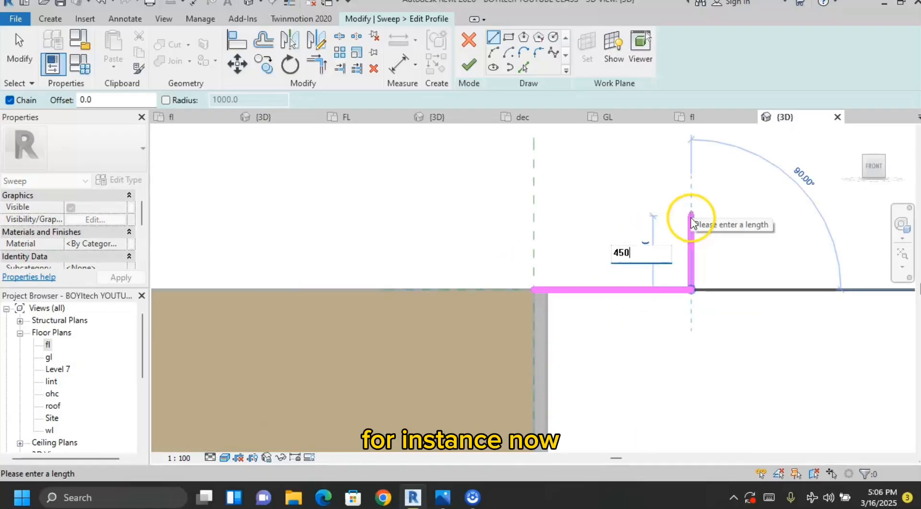
pyautogui.press('Return')
pyautogui.click(533, 171)
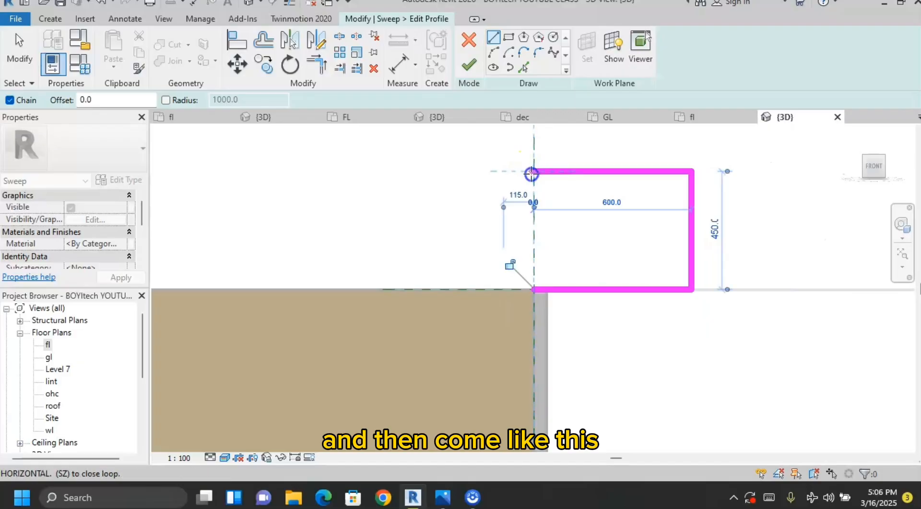
pyautogui.click(531, 289)
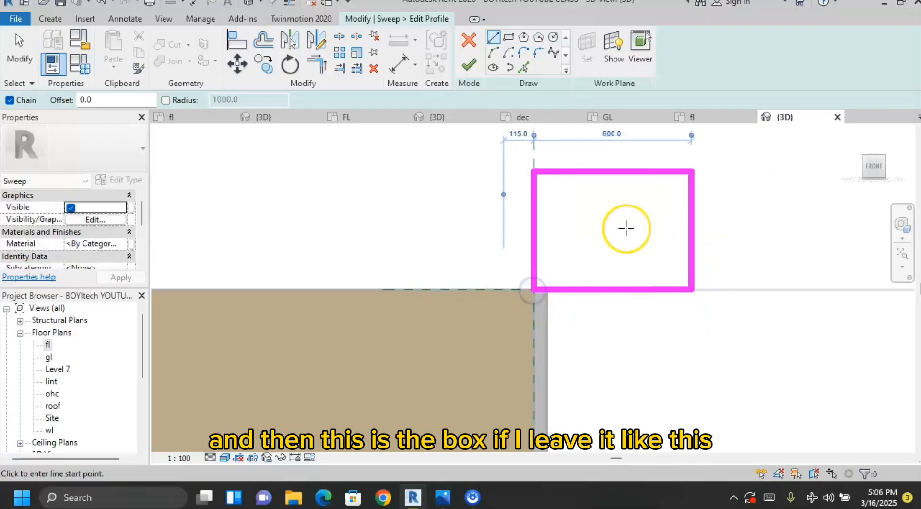
pyautogui.scroll(-1, 595, 235)
pyautogui.click(466, 67)
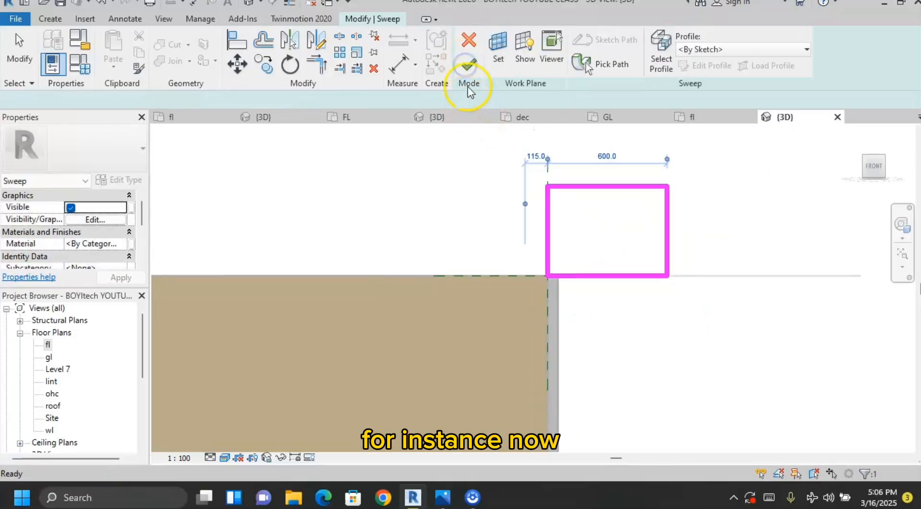
# Finish the fascia sweep and look over the result around the house
pyautogui.scroll(-3, 584, 244)
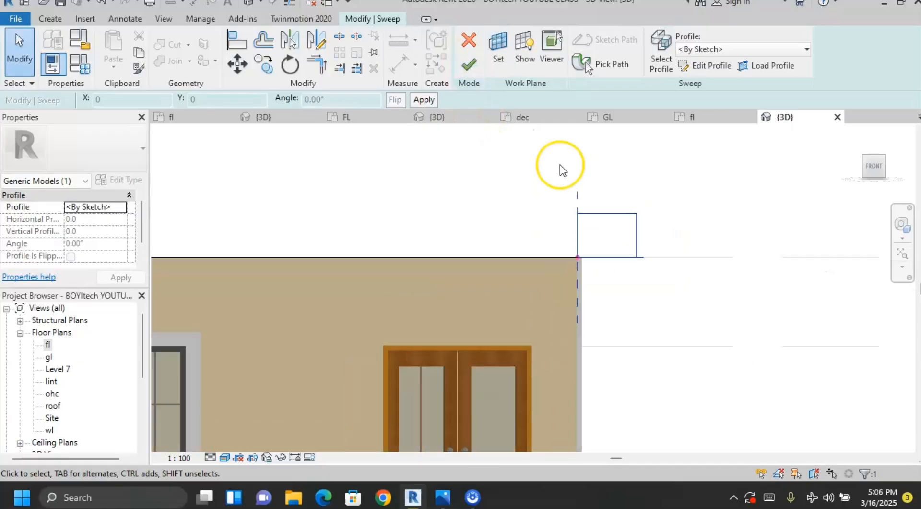
pyautogui.click(468, 65)
pyautogui.scroll(-3, 580, 236)
pyautogui.keyDown('shift'); pyautogui.moveTo(668, 248); pyautogui.dragTo(825, 313, button='middle'); pyautogui.keyUp('shift')
pyautogui.click(700, 334)
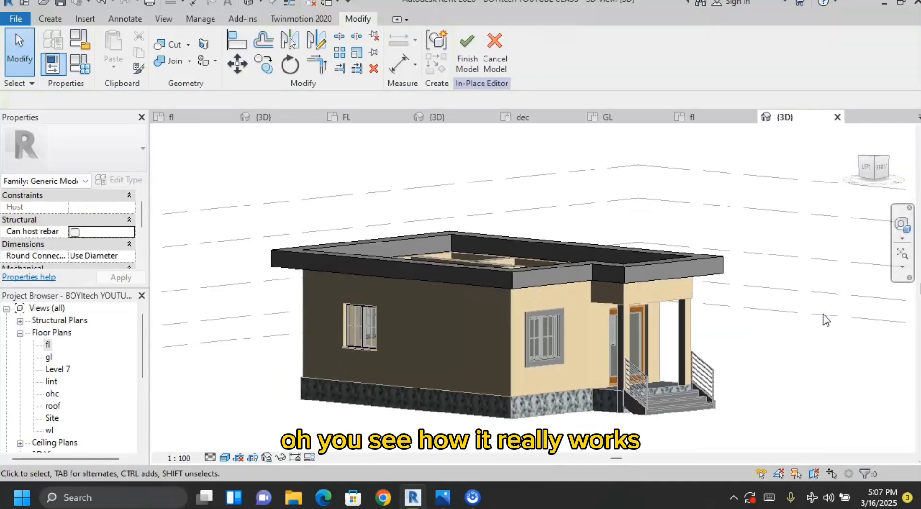
pyautogui.keyDown('shift'); pyautogui.moveTo(806, 330); pyautogui.dragTo(701, 323, button='middle'); pyautogui.keyUp('shift')
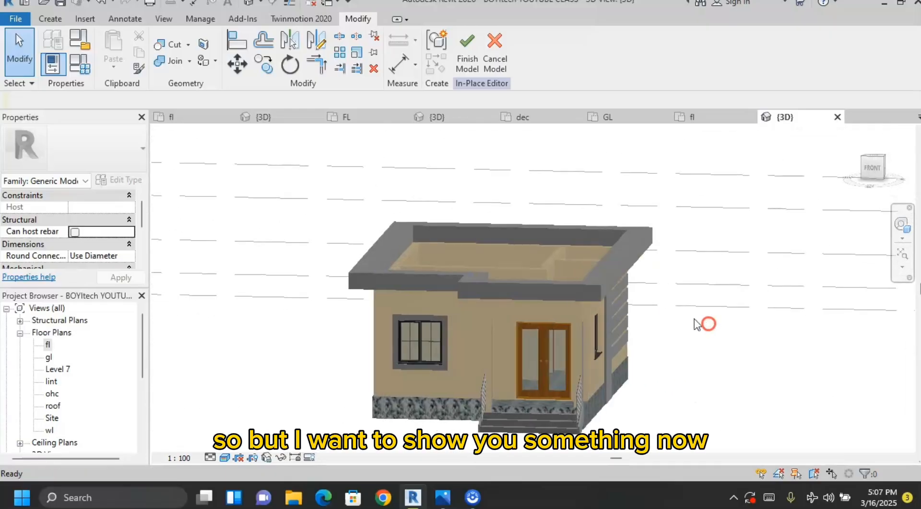
# Reopen the fascia sweep for editing and open its rectangular profile sketch
pyautogui.click(536, 288)
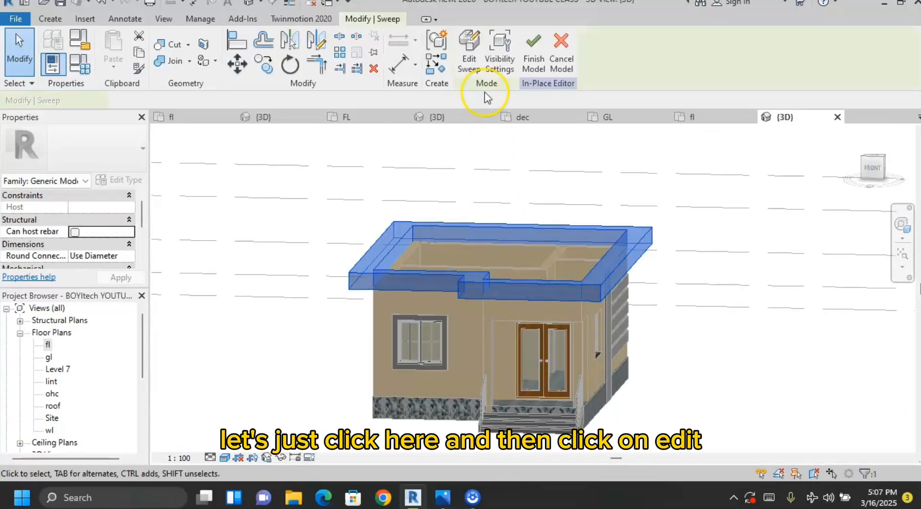
pyautogui.click(871, 168)
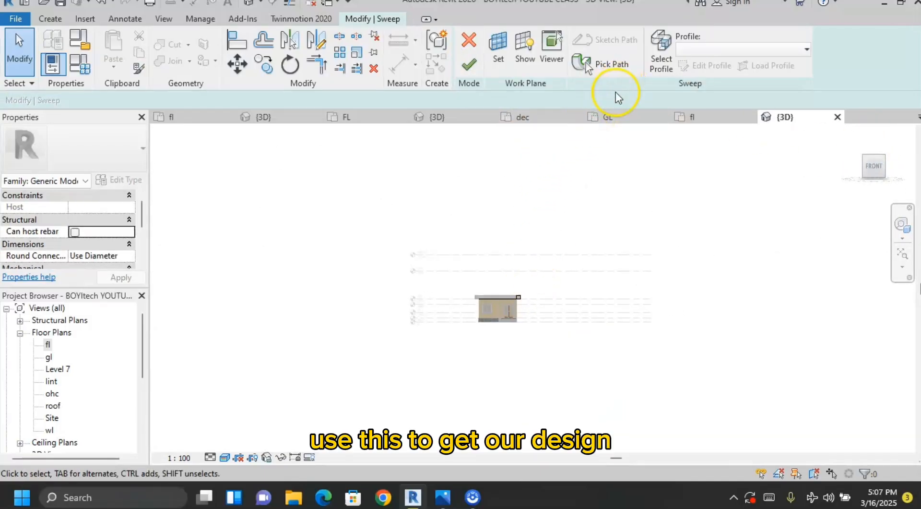
pyautogui.click(656, 76)
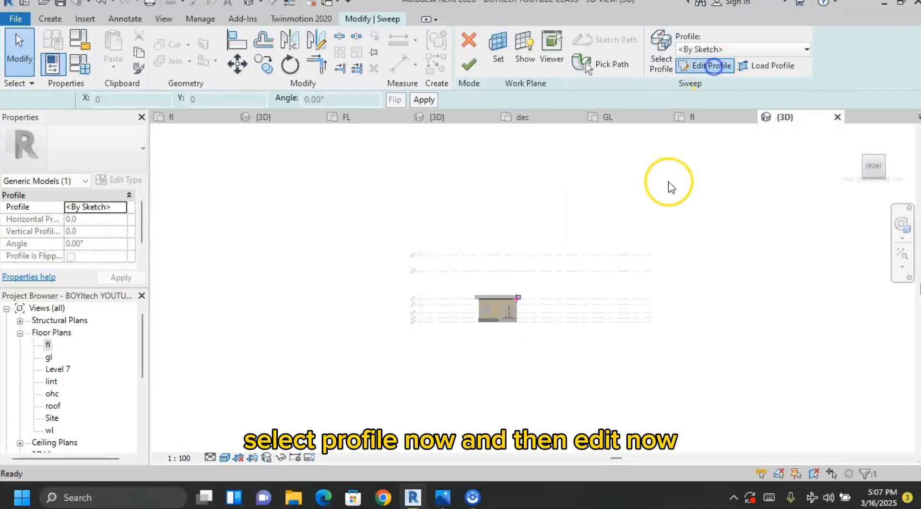
pyautogui.scroll(6, 514, 339)
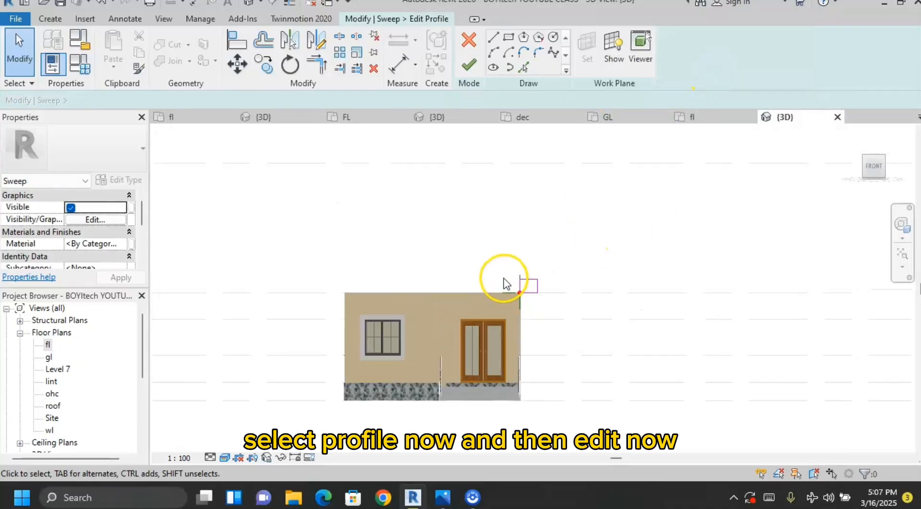
pyautogui.scroll(5, 506, 283)
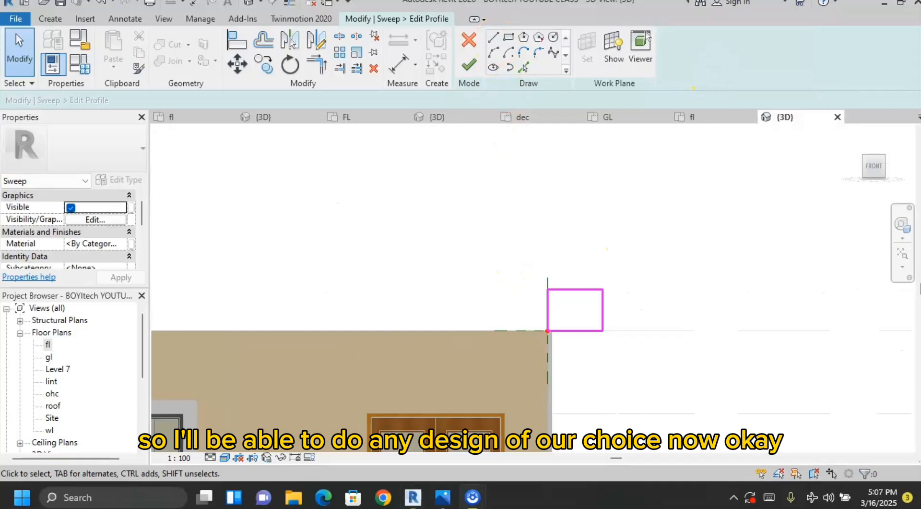
pyautogui.scroll(3, 578, 268)
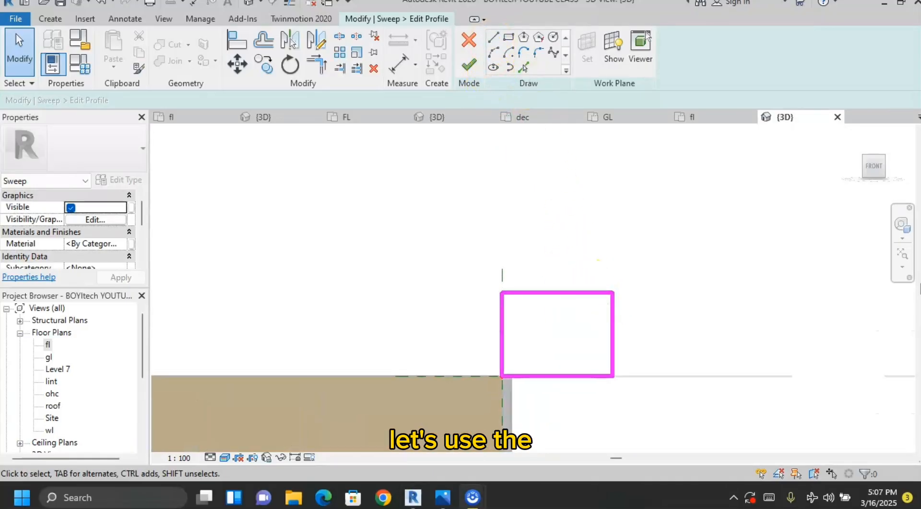
# Draw a short horizontal line inward from near the top of the profile's outer edge, continued about 80 mm downward
pyautogui.click(494, 37)
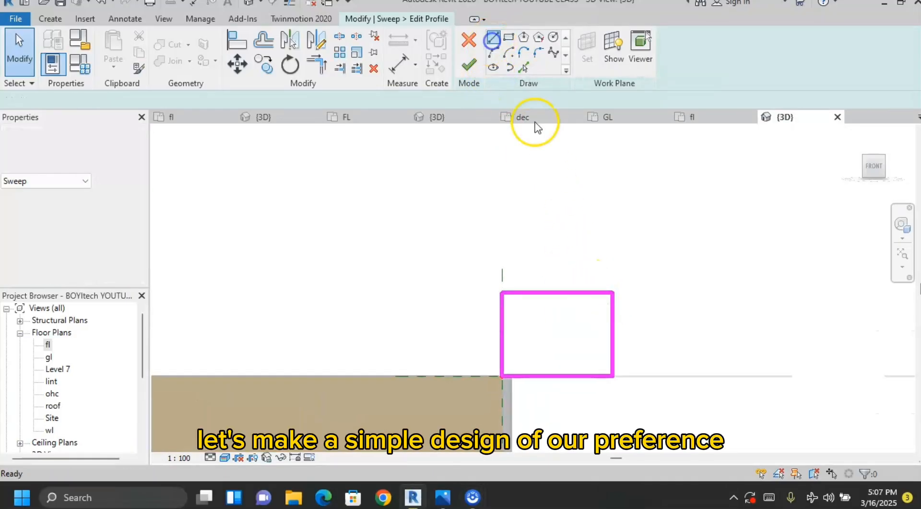
pyautogui.click(613, 310)
pyautogui.click(587, 310)
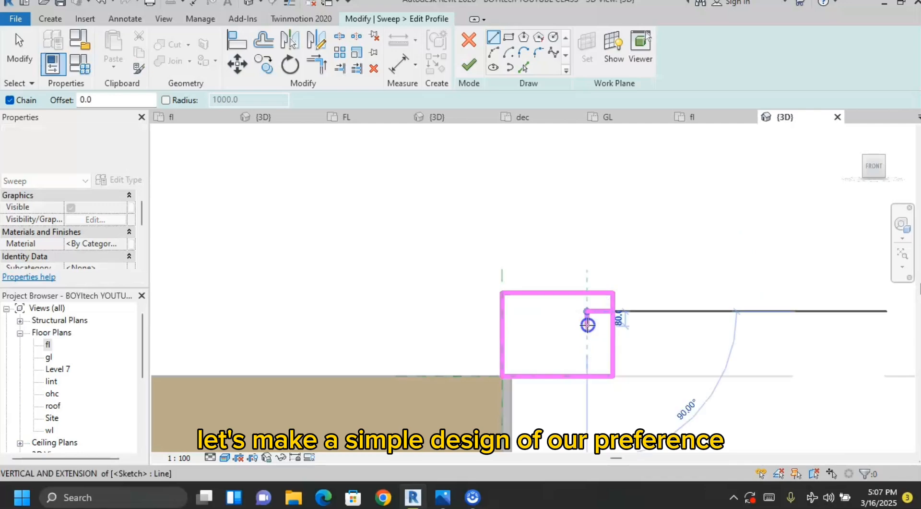
pyautogui.click(587, 326)
pyautogui.press('Escape')
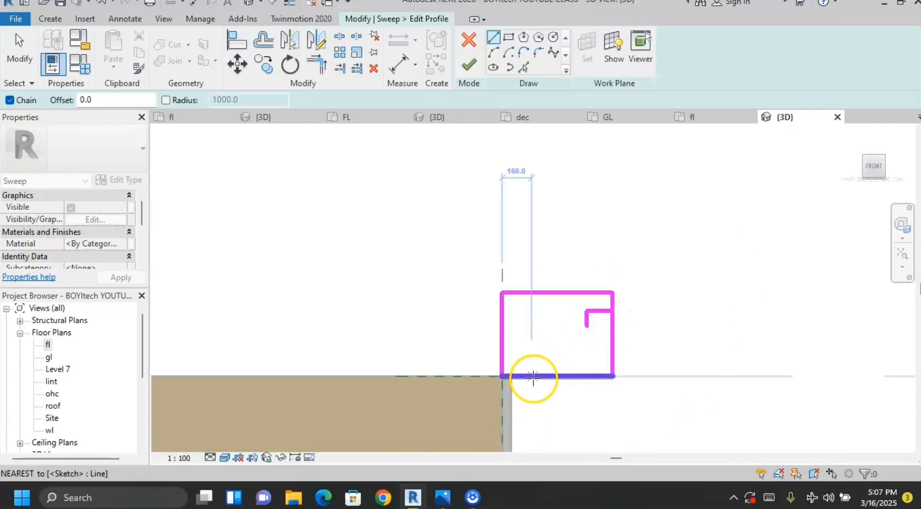
# Draw a line about 80 mm up from the profile's bottom edge, about 160 mm from the wall face, continued with a short horizontal line outward
pyautogui.click(533, 375)
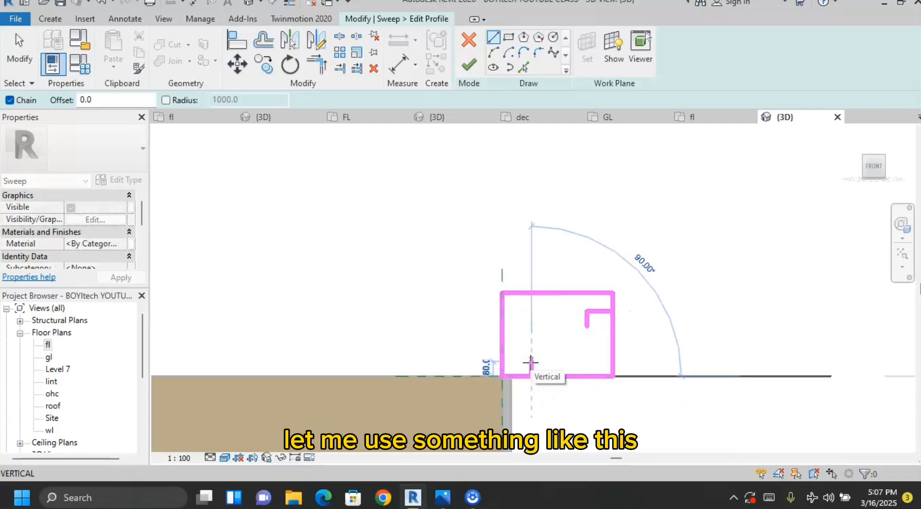
pyautogui.click(531, 361)
pyautogui.scroll(2, 538, 360)
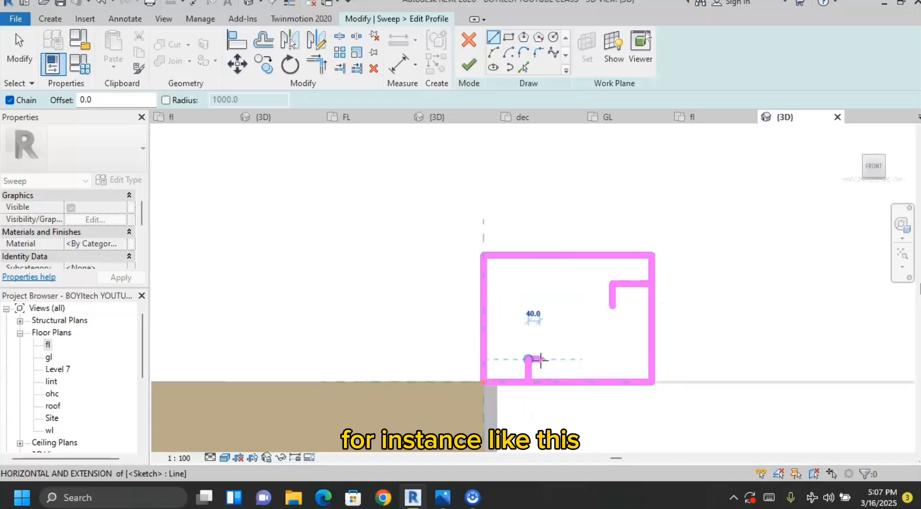
pyautogui.click(545, 359)
pyautogui.press('Escape')
pyautogui.press('Escape')
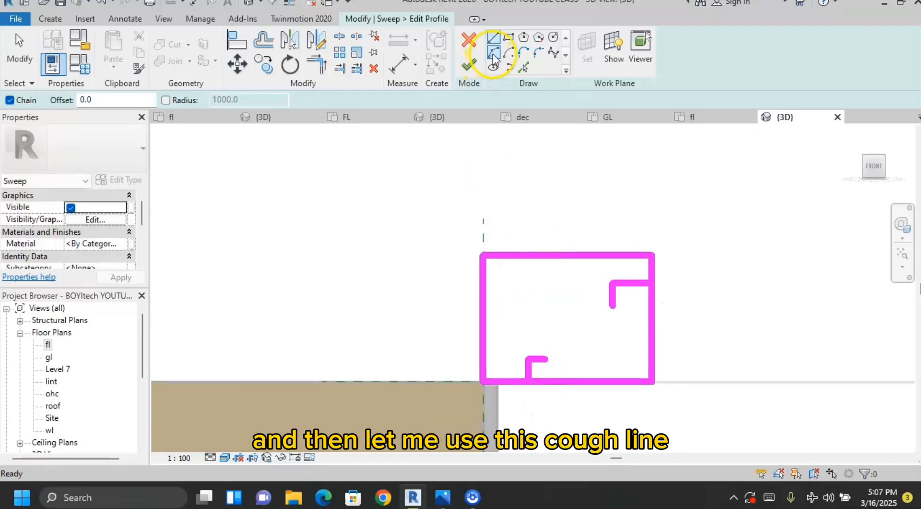
# Draw a concave arc of about 200 mm radius joining the free ends of the lower and upper stepped lines in the profile
pyautogui.click(494, 52)
pyautogui.click(539, 360)
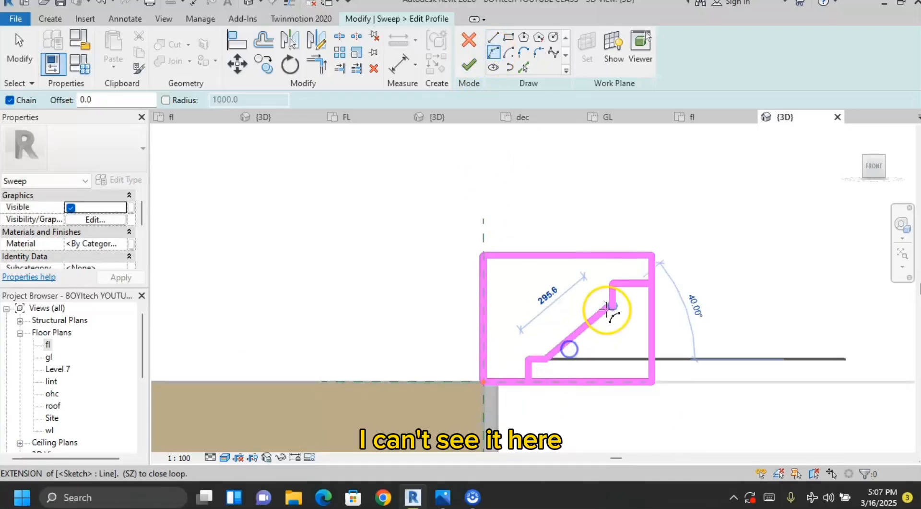
pyautogui.click(614, 305)
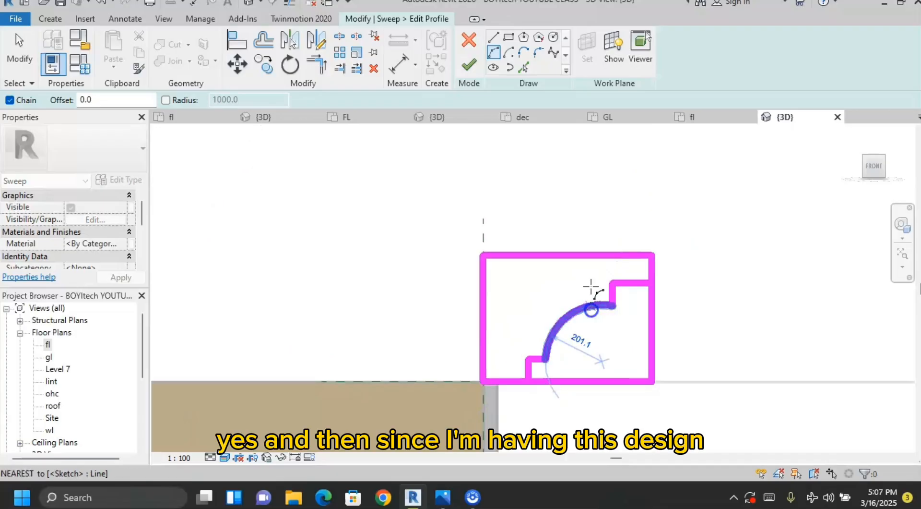
# Trim the profile's outer and bottom edges back to the stepped lines, removing the lower outer corner, and finish the profile and the sweep
pyautogui.click(315, 67)
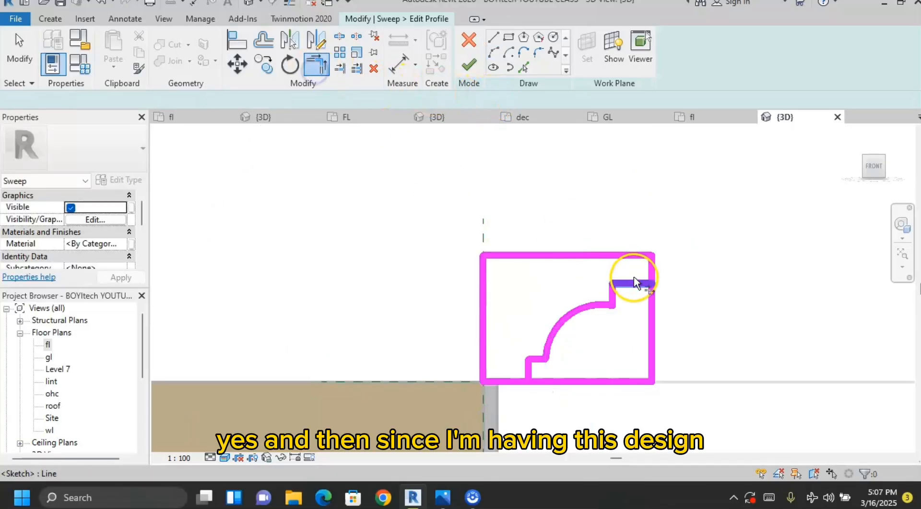
pyautogui.click(513, 382)
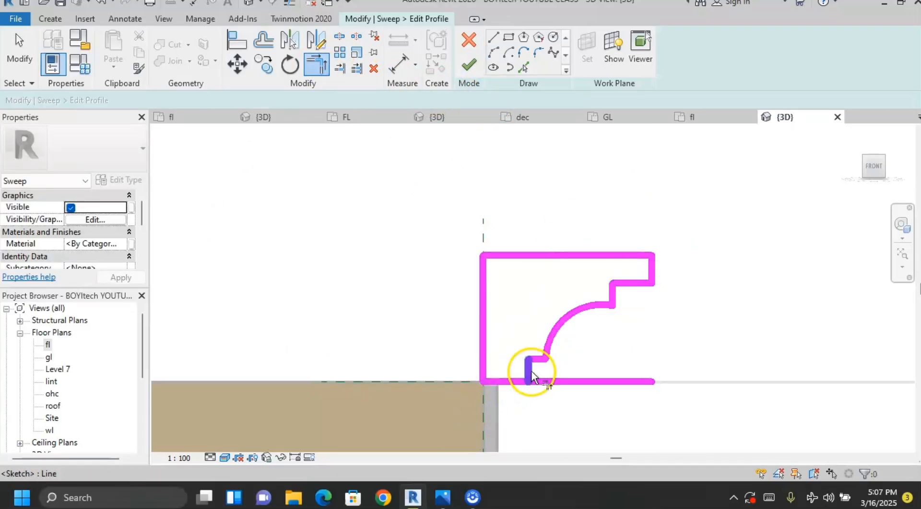
pyautogui.click(529, 372)
pyautogui.press('Escape')
pyautogui.scroll(-2, 506, 281)
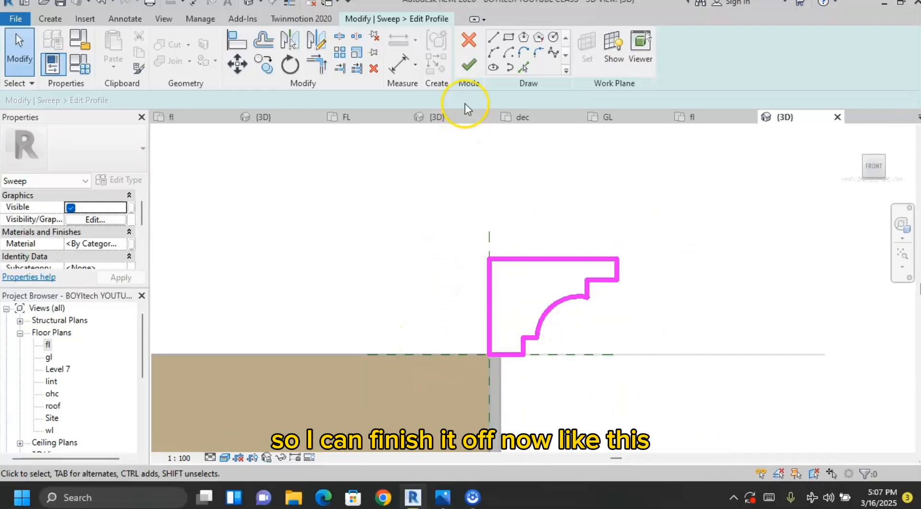
pyautogui.click(465, 68)
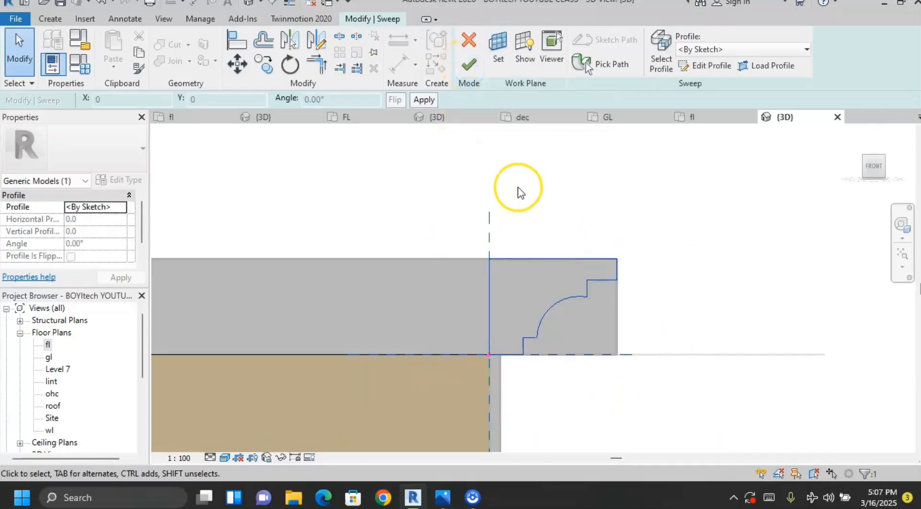
pyautogui.click(474, 69)
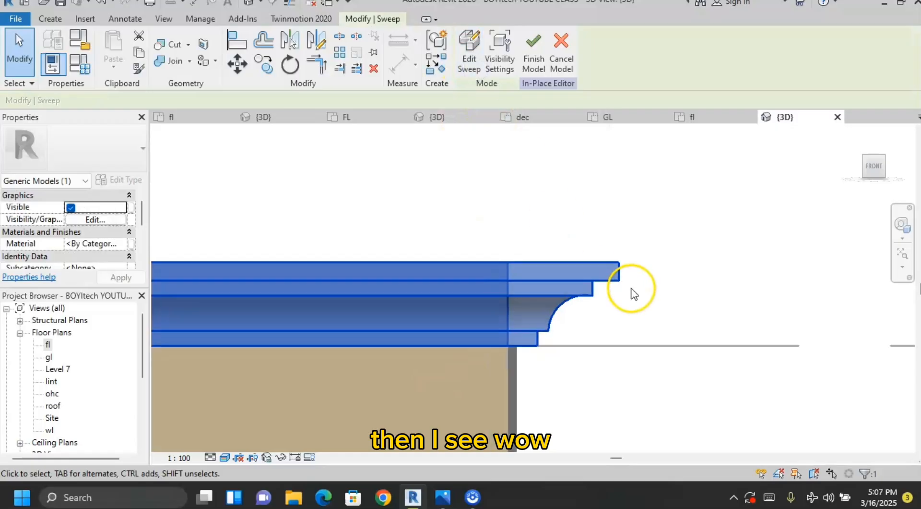
# Examine the moulded fascia from below, from the front and from above around the house
pyautogui.click(679, 251)
pyautogui.scroll(-3, 681, 249)
pyautogui.keyDown('shift'); pyautogui.moveTo(684, 290); pyautogui.dragTo(603, 304, button='middle'); pyautogui.keyUp('shift')
pyautogui.scroll(-3, 609, 291)
pyautogui.keyDown('shift'); pyautogui.moveTo(638, 353); pyautogui.dragTo(650, 334, button='middle'); pyautogui.keyUp('shift')
pyautogui.scroll(3, 596, 262)
pyautogui.keyDown('shift'); pyautogui.moveTo(614, 275); pyautogui.dragTo(626, 287, button='middle'); pyautogui.keyUp('shift')
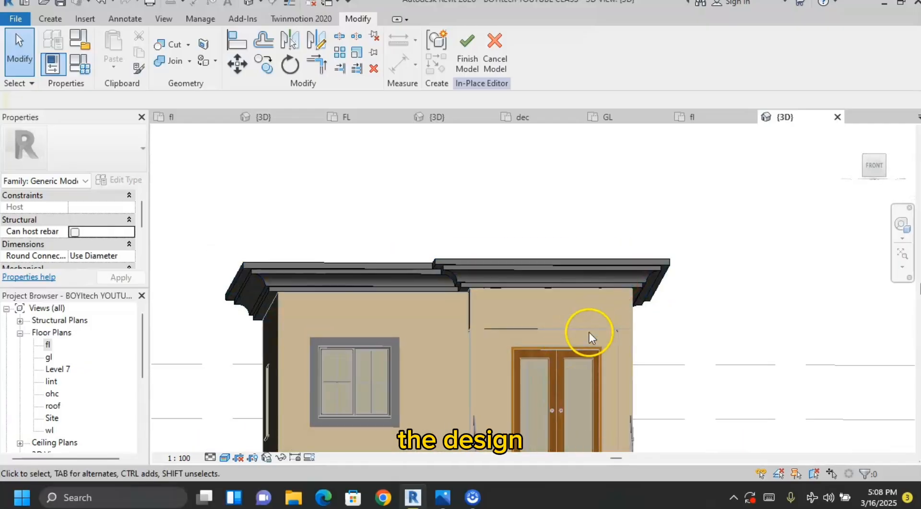
pyautogui.keyDown('shift'); pyautogui.moveTo(623, 334); pyautogui.dragTo(604, 343, button='middle'); pyautogui.keyUp('shift')
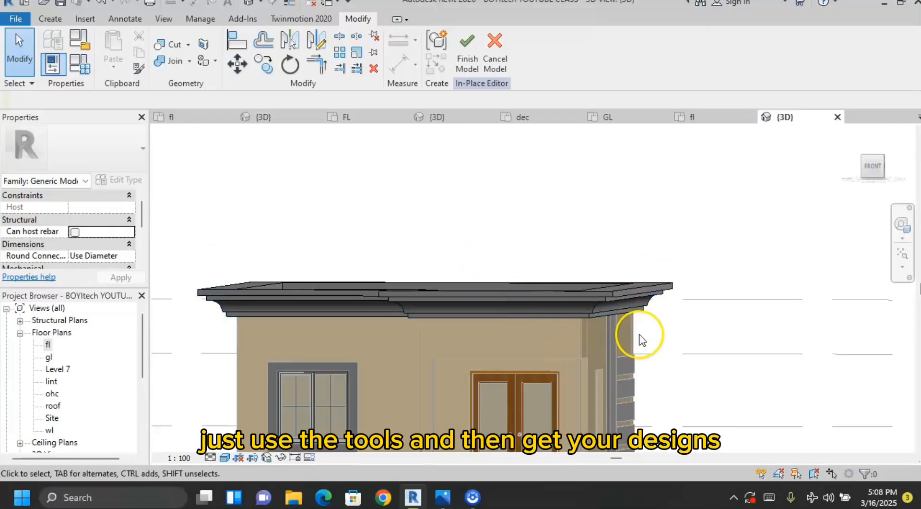
pyautogui.keyDown('shift'); pyautogui.moveTo(628, 315); pyautogui.dragTo(628, 346, button='middle'); pyautogui.keyUp('shift')
# Finish the in-place fascia model and view the house from its front corner
pyautogui.click(460, 70)
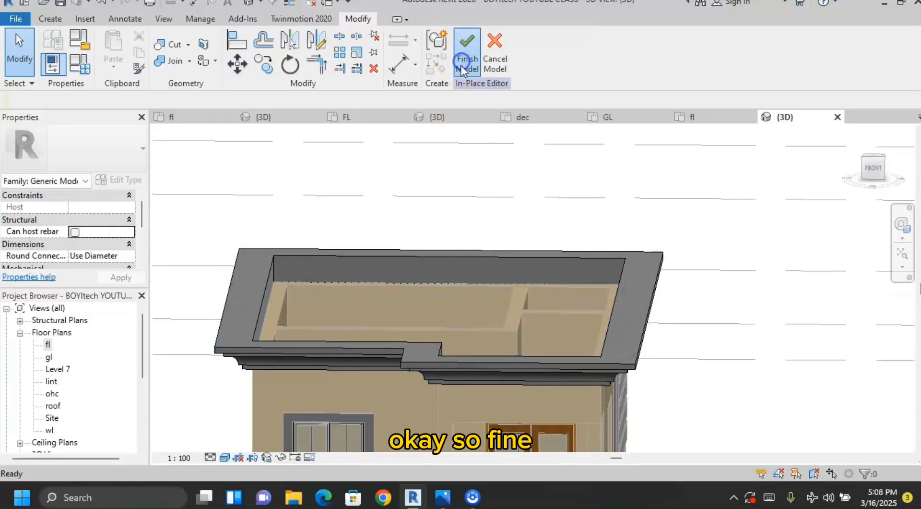
pyautogui.scroll(-2, 530, 235)
pyautogui.moveTo(533, 246)
pyautogui.keyDown('shift'); pyautogui.mouseDown(button='middle')
pyautogui.moveTo(531, 267)
pyautogui.moveTo(321, 166)
pyautogui.mouseUp(button='middle'); pyautogui.keyUp('shift')
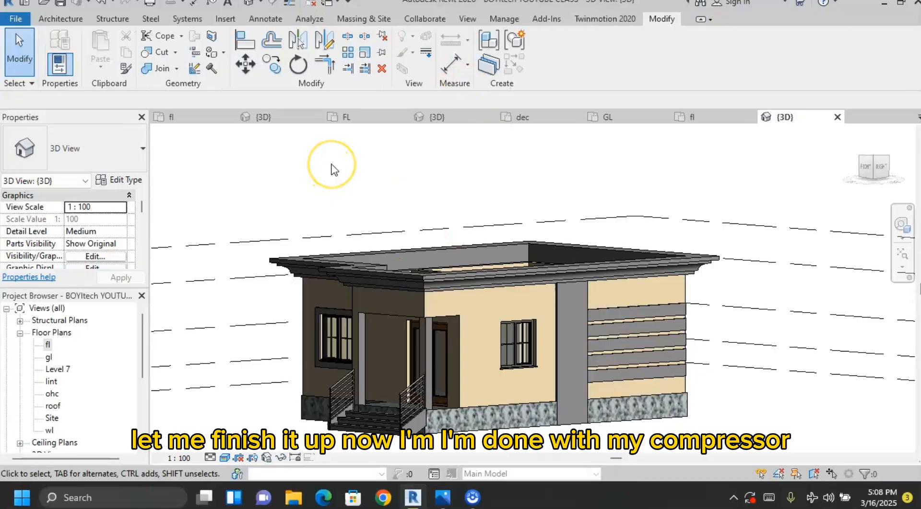
pyautogui.click(449, 294)
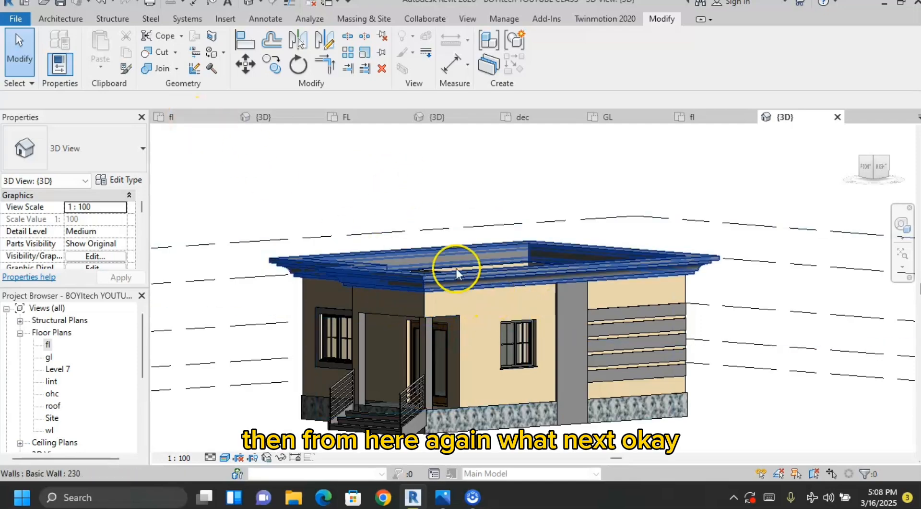
# Create a new in-place component in the Generic Models category, accepting the suggested name
pyautogui.click(65, 19)
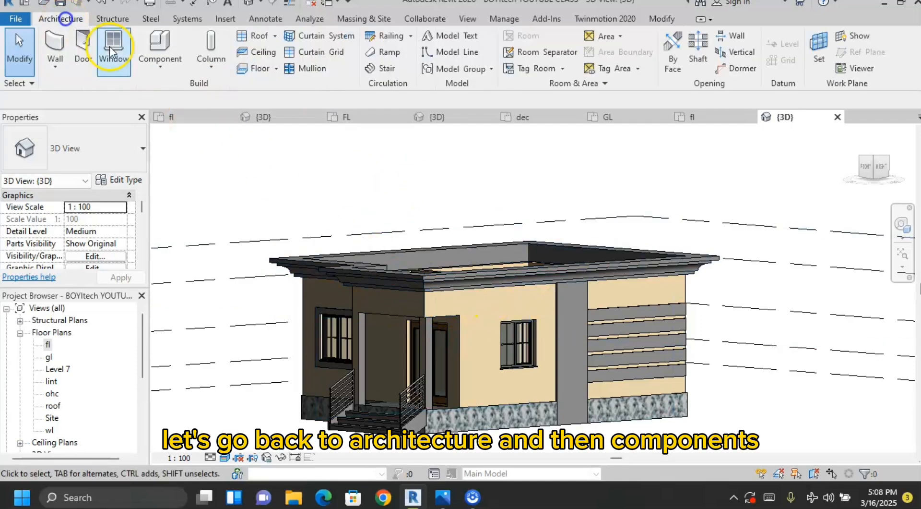
pyautogui.click(166, 72)
pyautogui.click(186, 130)
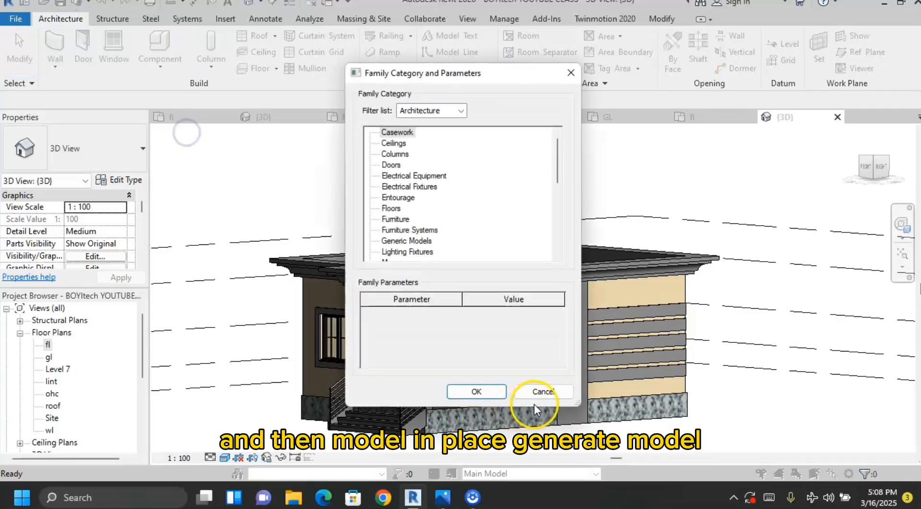
pyautogui.doubleClick(408, 241)
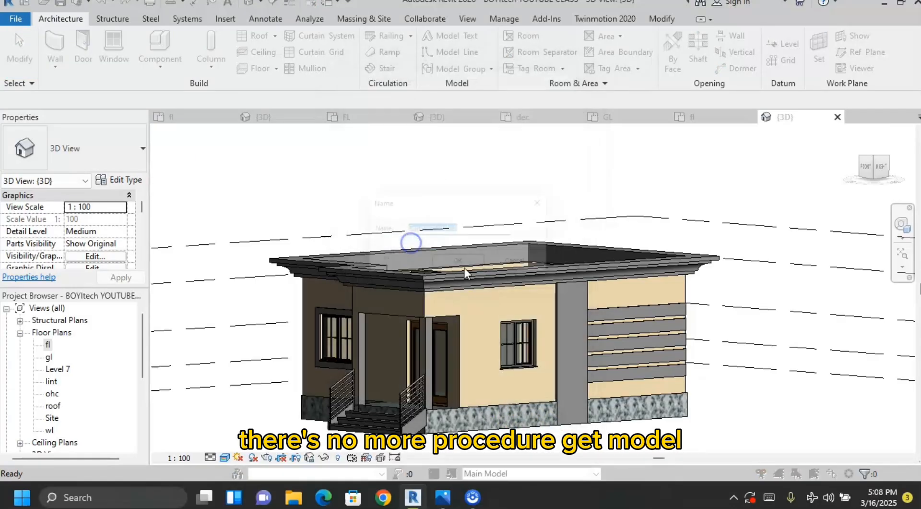
pyautogui.click(462, 268)
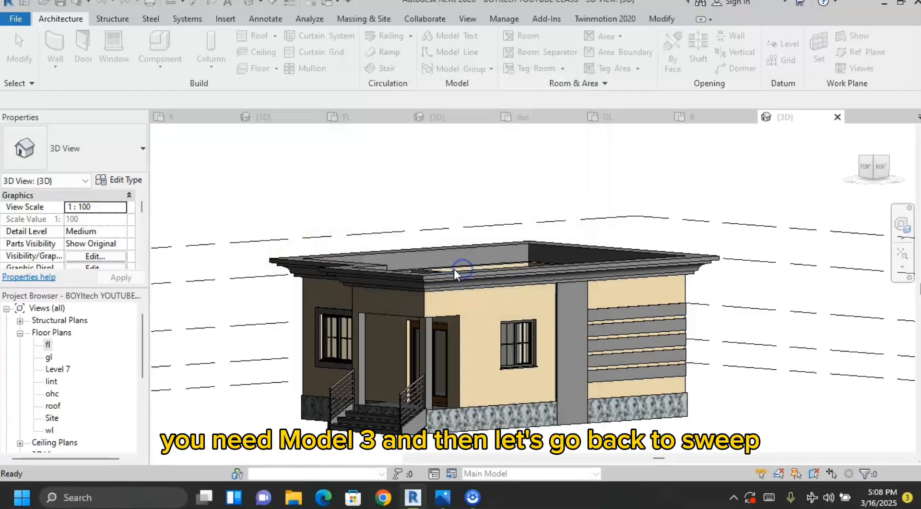
# Start a sweep with a picked path and pick the top edge of the stone base along the right side wall
pyautogui.click(206, 59)
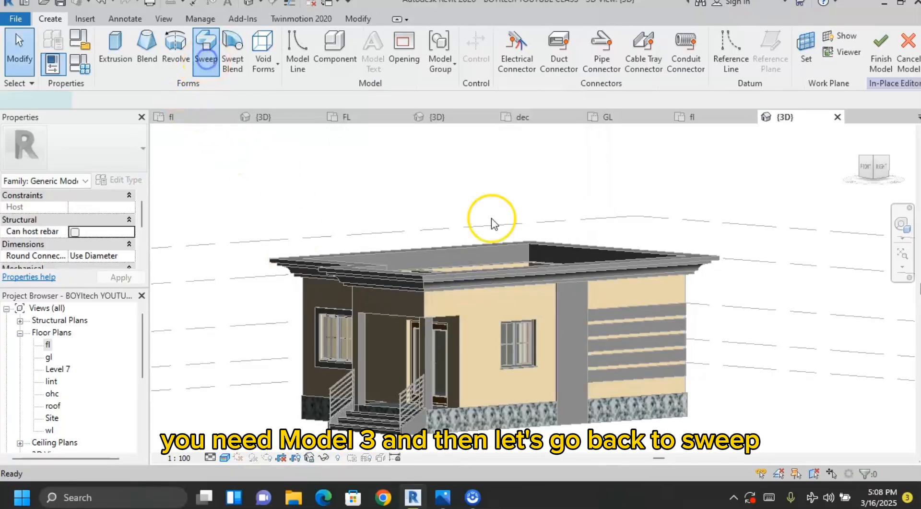
pyautogui.scroll(-2, 605, 314)
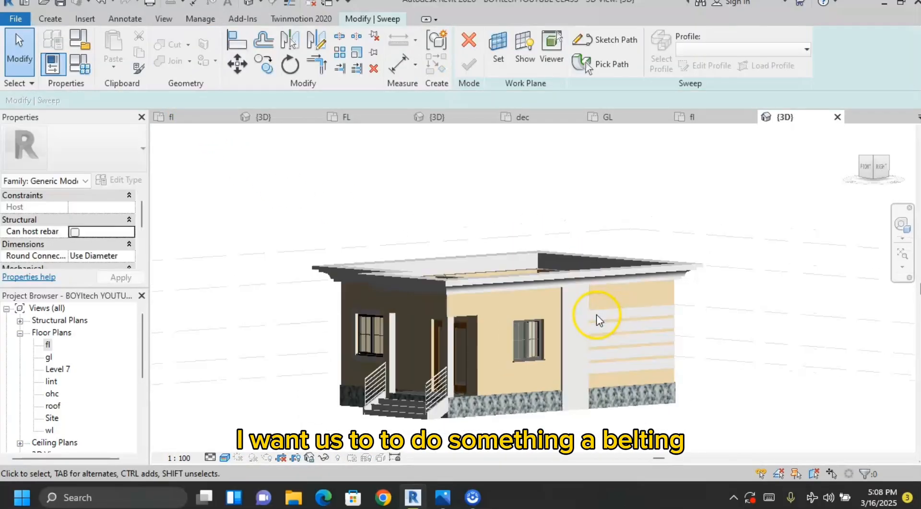
pyautogui.click(619, 62)
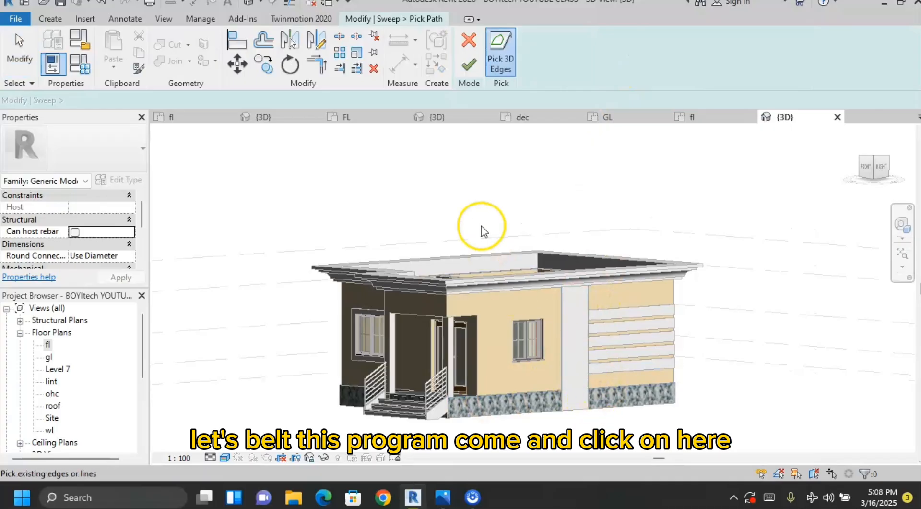
pyautogui.click(540, 390)
pyautogui.keyDown('shift'); pyautogui.moveTo(677, 407); pyautogui.dragTo(475, 448, button='middle'); pyautogui.keyUp('shift')
pyautogui.moveTo(618, 430); pyautogui.dragTo(440, 415, button='middle')
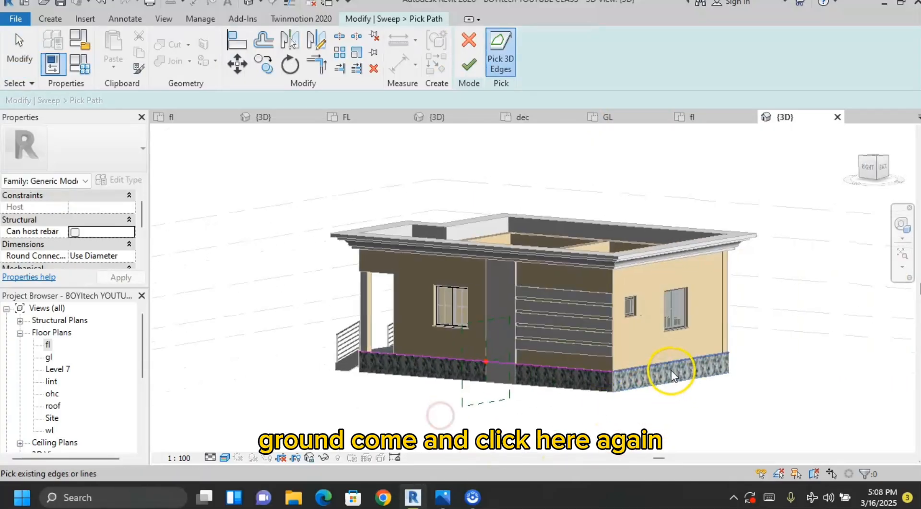
# Extend the sweep path by picking the stone base's top edges along the rear, left and front walls
pyautogui.keyDown('shift'); pyautogui.moveTo(760, 357); pyautogui.dragTo(643, 444, button='middle'); pyautogui.keyUp('shift')
pyautogui.click(686, 421)
pyautogui.scroll(-2, 689, 411)
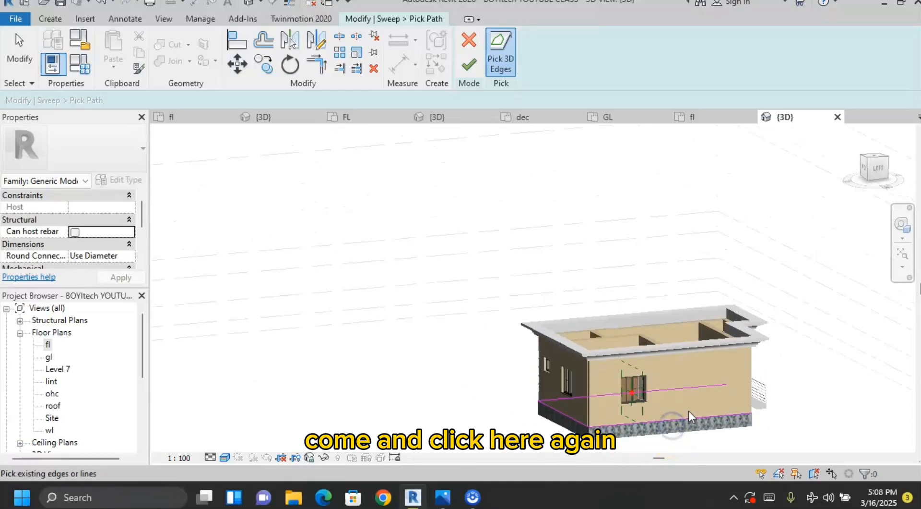
pyautogui.keyDown('shift'); pyautogui.moveTo(689, 410); pyautogui.dragTo(632, 266, button='middle'); pyautogui.keyUp('shift')
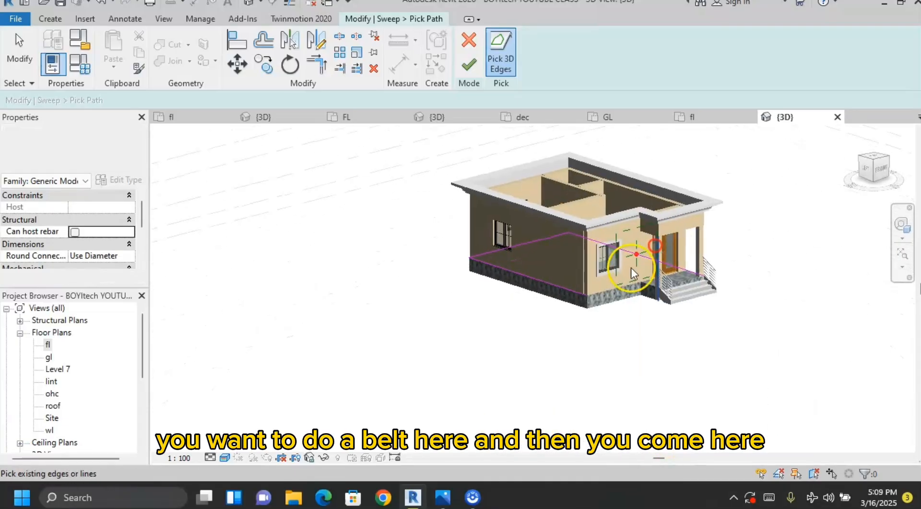
pyautogui.scroll(5, 606, 281)
pyautogui.click(611, 306)
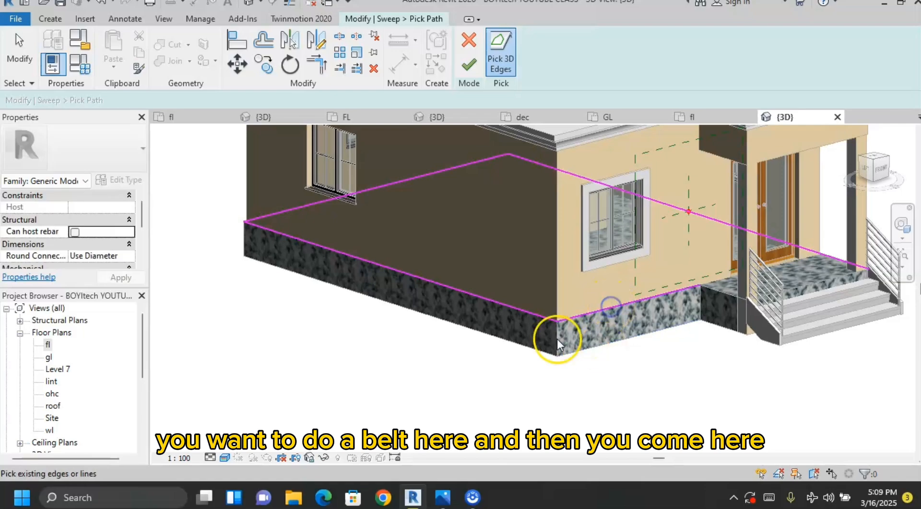
# Trim the path lines to corners at the front left and the rear right of the house, and finish the path
pyautogui.keyDown('shift'); pyautogui.moveTo(577, 369); pyautogui.dragTo(513, 342, button='middle'); pyautogui.keyUp('shift')
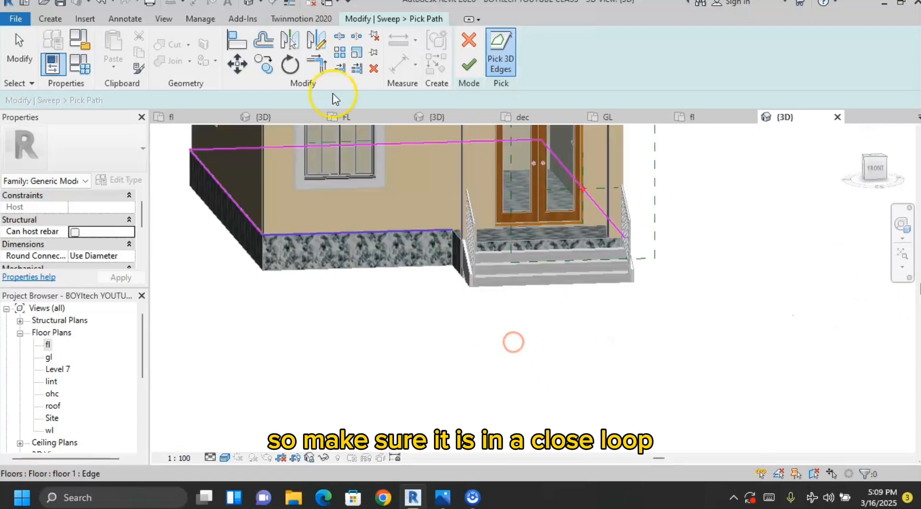
pyautogui.click(324, 70)
pyautogui.click(252, 218)
pyautogui.click(314, 233)
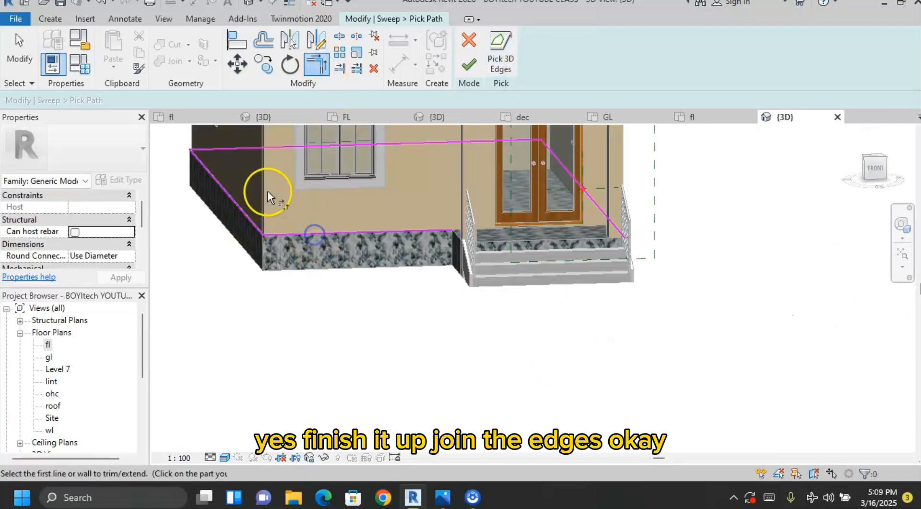
pyautogui.click(496, 145)
pyautogui.click(557, 164)
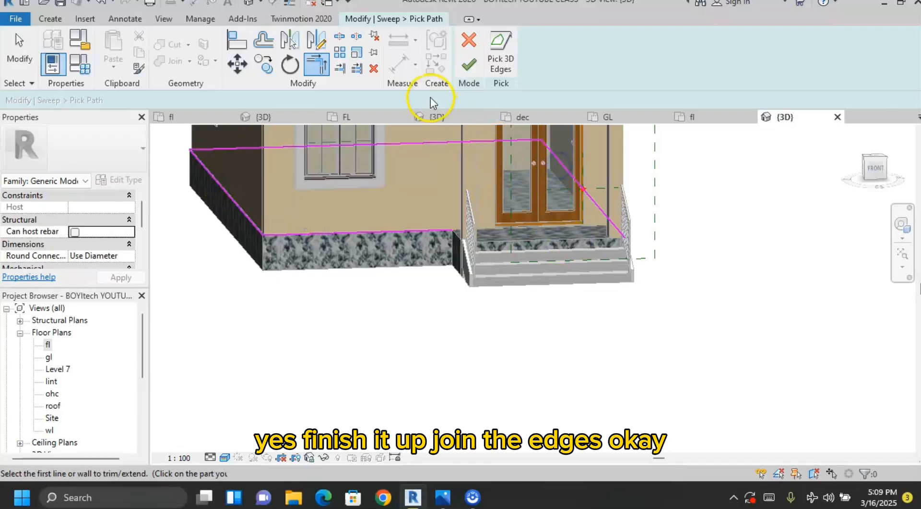
pyautogui.click(469, 67)
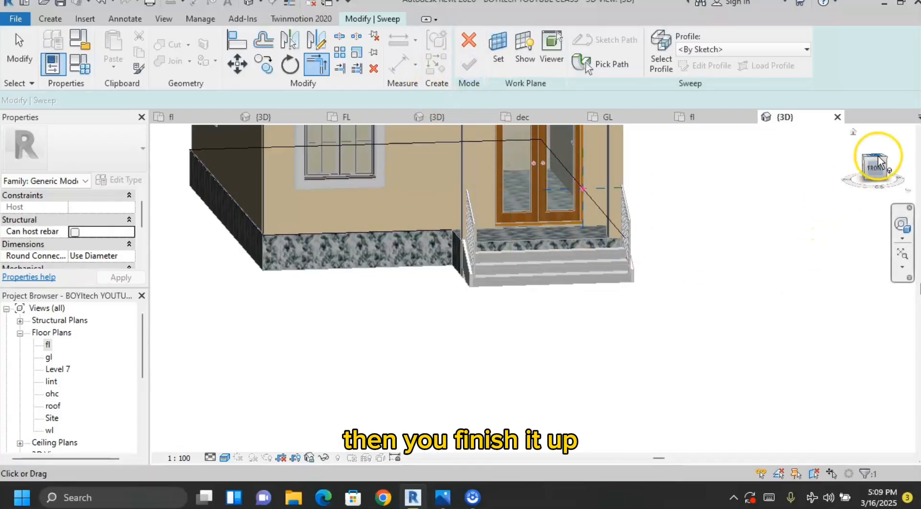
# Sketch a closed 100 by 100 mm square profile from the path's reference point, outward and upward, in the front view
pyautogui.click(876, 169)
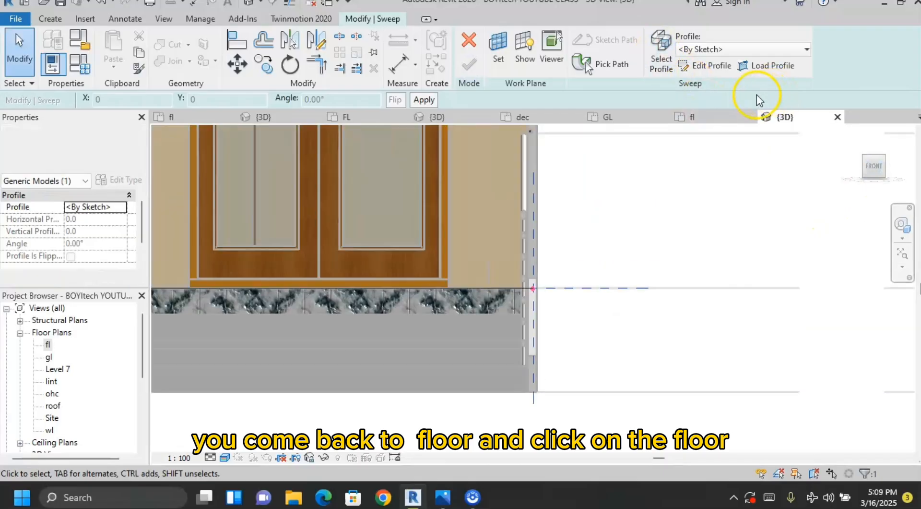
pyautogui.scroll(5, 533, 287)
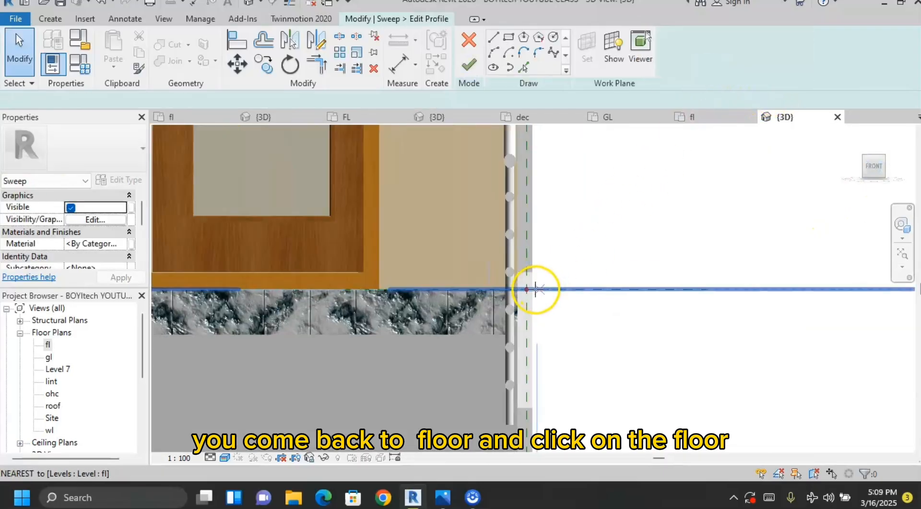
pyautogui.click(527, 288)
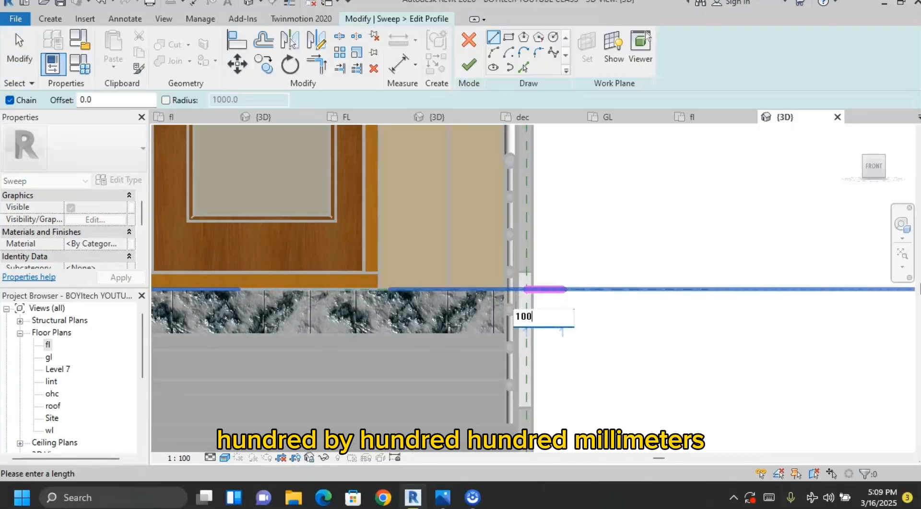
pyautogui.press('Return')
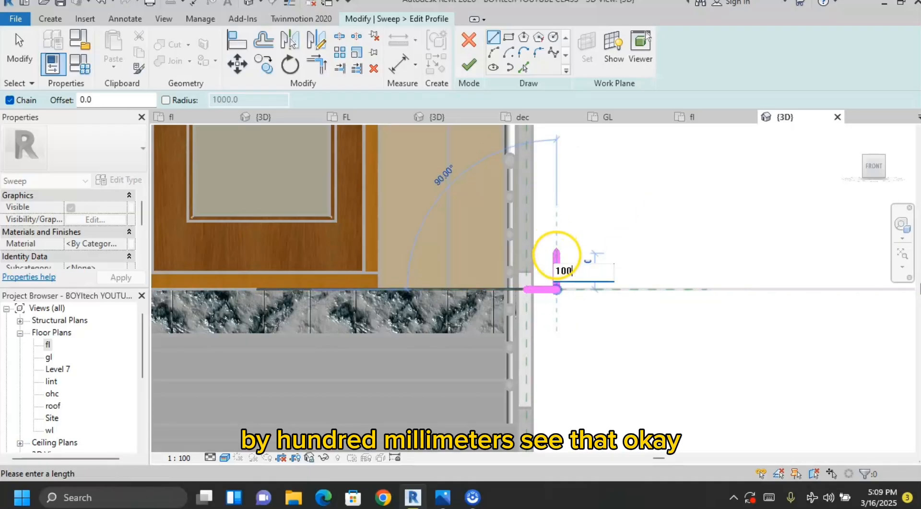
pyautogui.write('100')
pyautogui.press('Return')
pyautogui.click(528, 260)
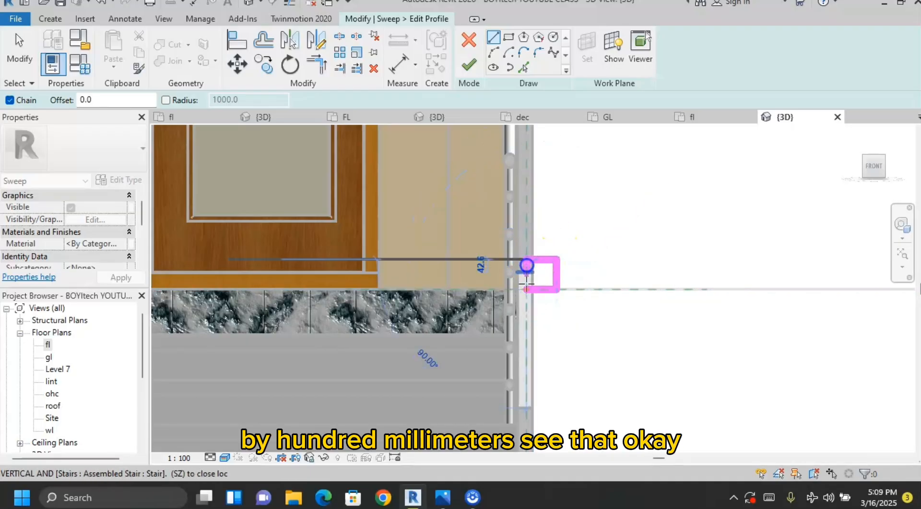
pyautogui.click(529, 290)
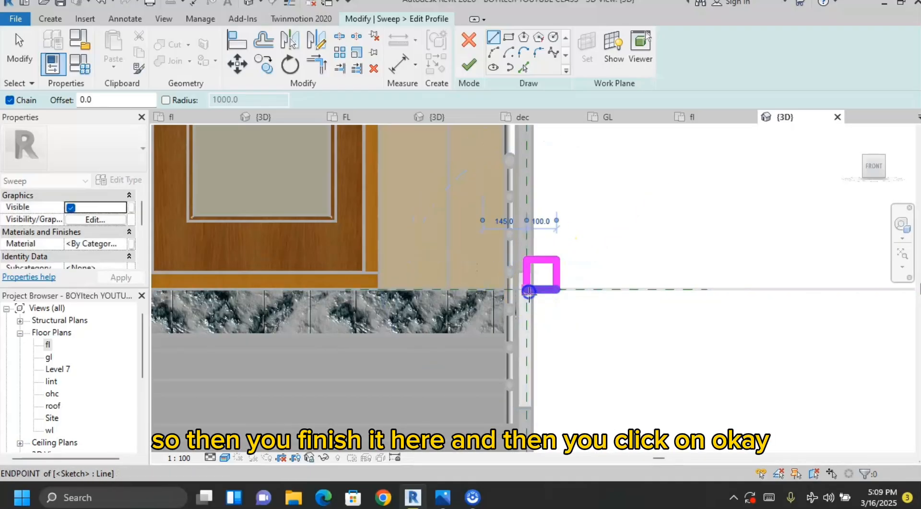
# Finish the square profile and the belt sweep, and look at the result around the base of the house
pyautogui.click(468, 65)
pyautogui.click(468, 66)
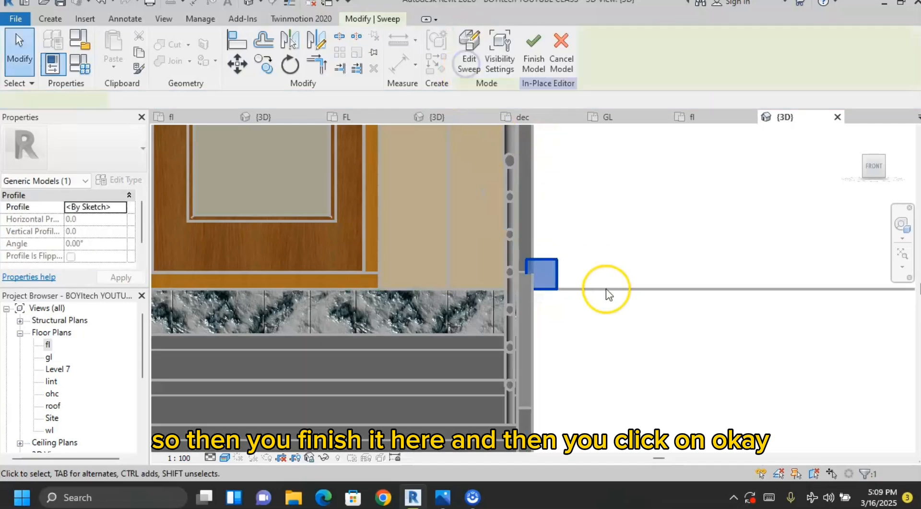
pyautogui.scroll(-5, 606, 289)
pyautogui.keyDown('shift'); pyautogui.moveTo(566, 354); pyautogui.dragTo(734, 387, button='middle'); pyautogui.keyUp('shift')
pyautogui.scroll(-5, 736, 398)
pyautogui.click(737, 398)
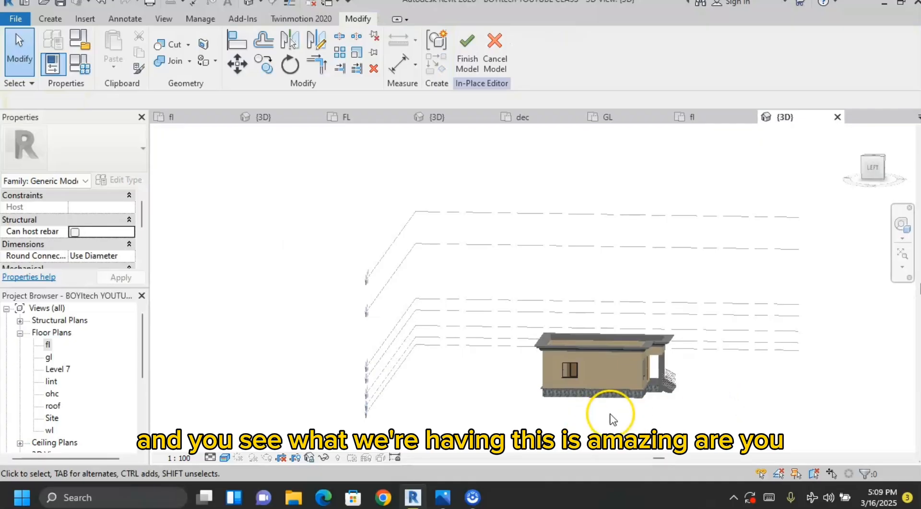
# Finish the in-place belt model and inspect the stone-base belt from all sides of the house
pyautogui.scroll(6, 615, 413)
pyautogui.keyDown('shift'); pyautogui.moveTo(616, 384); pyautogui.dragTo(595, 353, button='middle'); pyautogui.keyUp('shift')
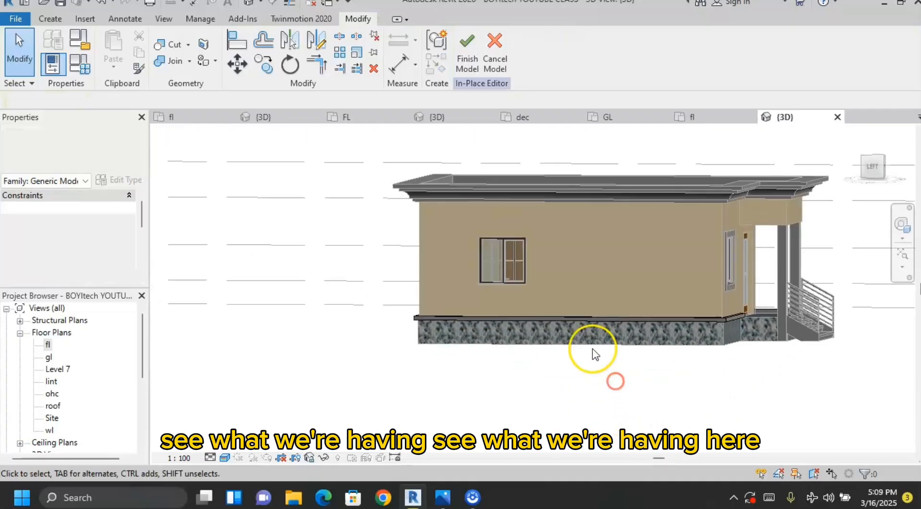
pyautogui.click(467, 53)
pyautogui.keyDown('shift'); pyautogui.moveTo(598, 275); pyautogui.dragTo(684, 455, button='middle'); pyautogui.keyUp('shift')
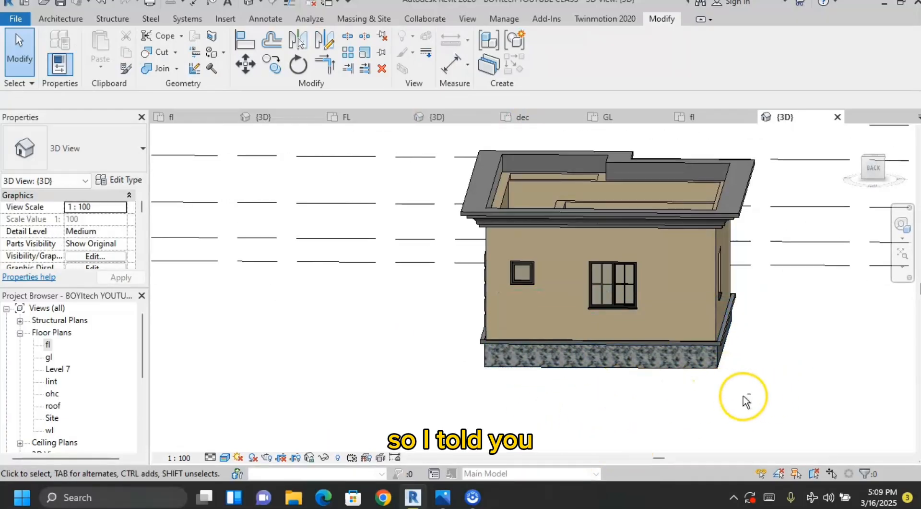
pyautogui.keyDown('shift'); pyautogui.moveTo(682, 381); pyautogui.dragTo(355, 400, button='middle'); pyautogui.keyUp('shift')
pyautogui.keyDown('shift'); pyautogui.moveTo(609, 392); pyautogui.dragTo(548, 390, button='middle'); pyautogui.keyUp('shift')
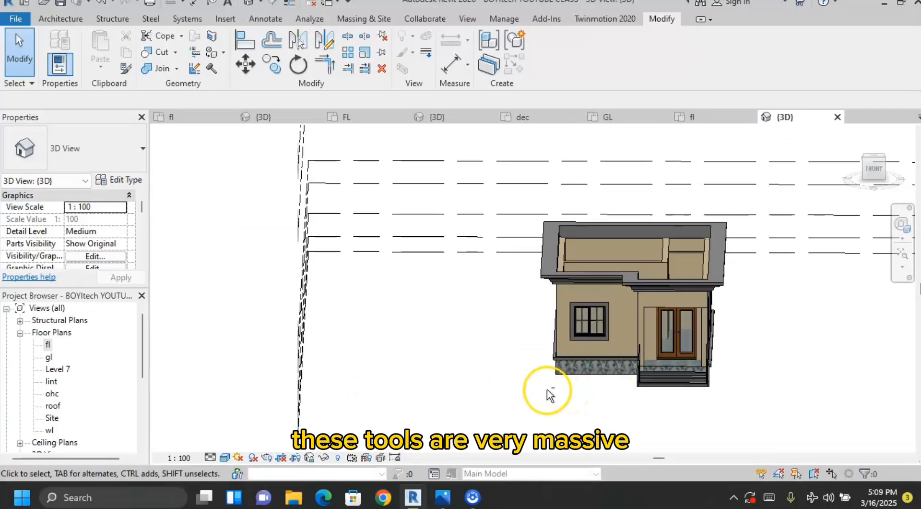
pyautogui.keyDown('shift'); pyautogui.moveTo(808, 373); pyautogui.dragTo(658, 363, button='middle'); pyautogui.keyUp('shift')
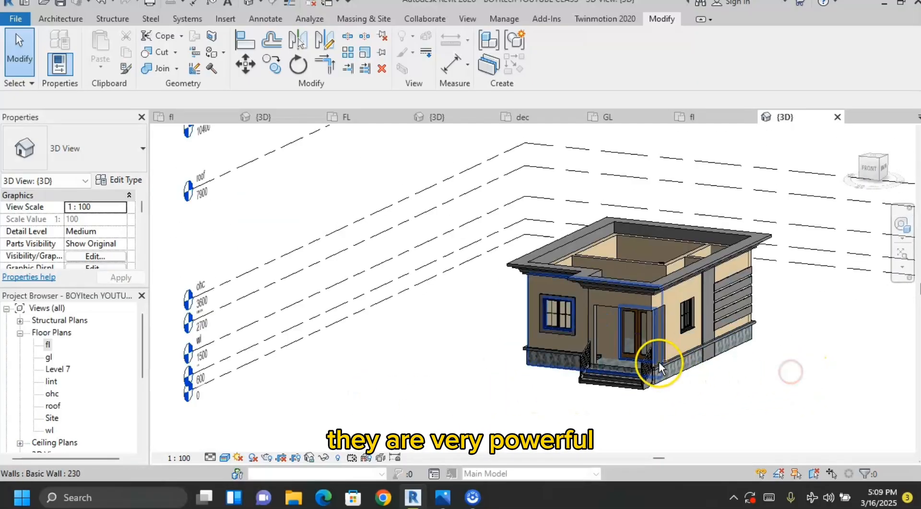
# Start a new in-place Generic Models component for the front porch, keeping the suggested name
pyautogui.scroll(5, 690, 371)
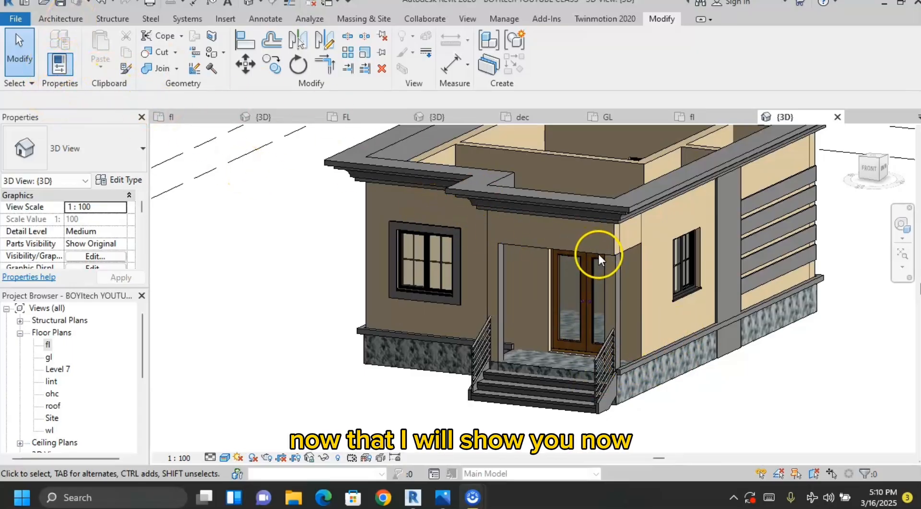
pyautogui.scroll(4, 619, 234)
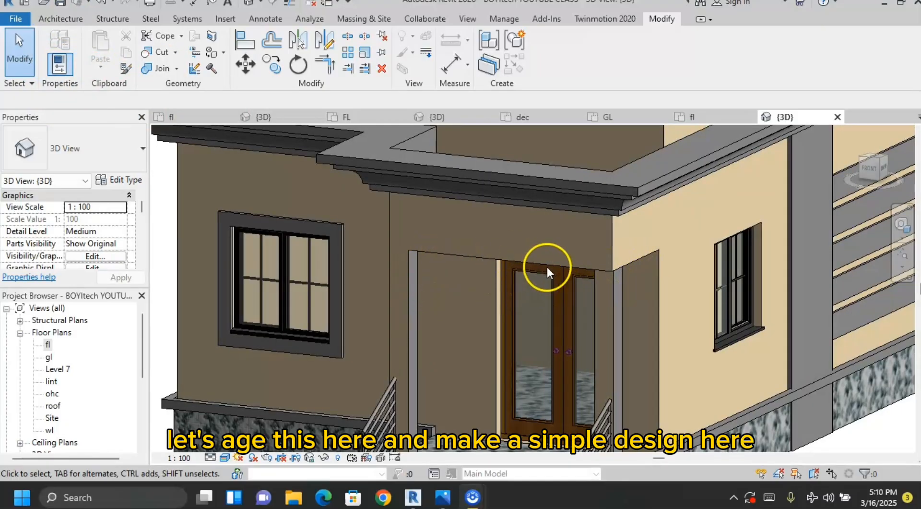
pyautogui.click(58, 19)
pyautogui.click(165, 65)
pyautogui.click(180, 118)
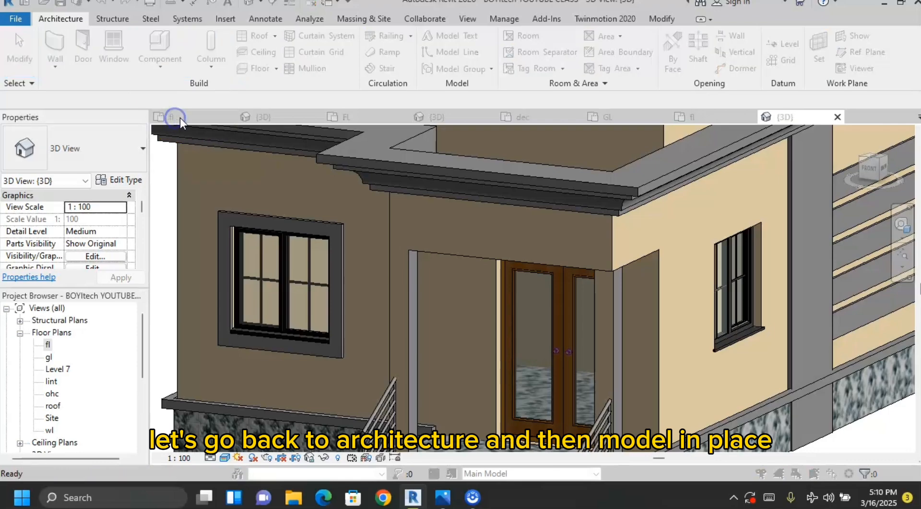
pyautogui.doubleClick(414, 241)
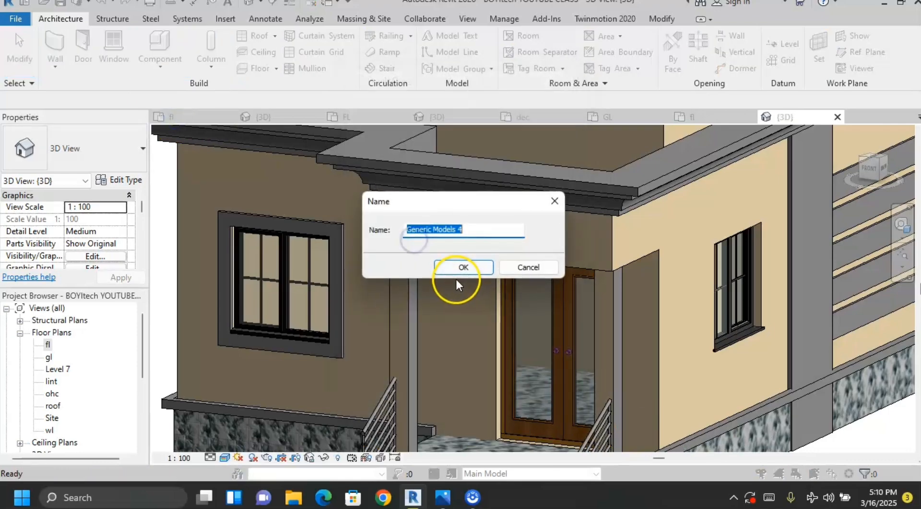
pyautogui.click(461, 268)
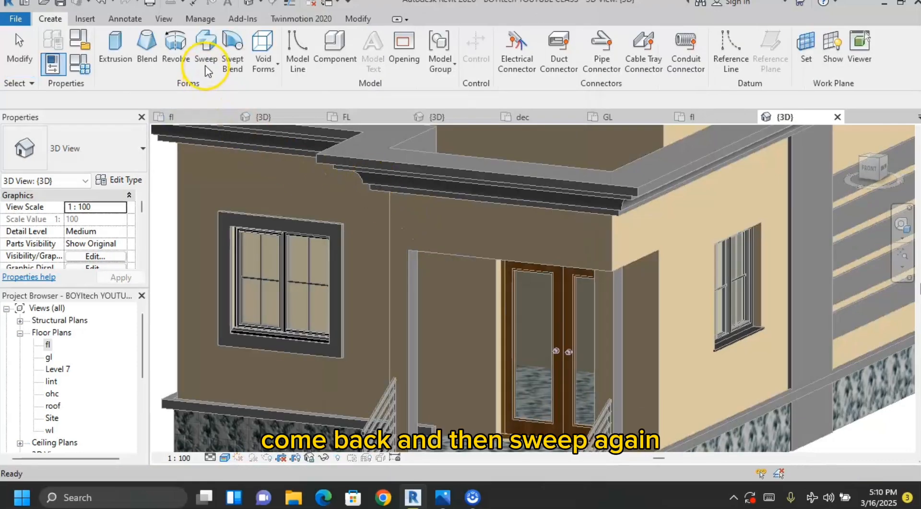
# Start a sweep, pick the lower edges of the porch's right and front walls as its path, and trim them to a corner
pyautogui.click(205, 57)
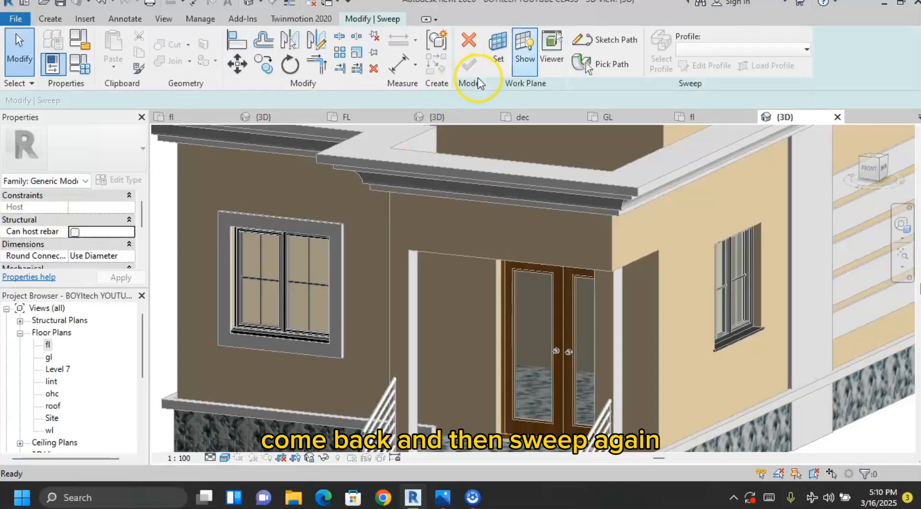
pyautogui.click(641, 258)
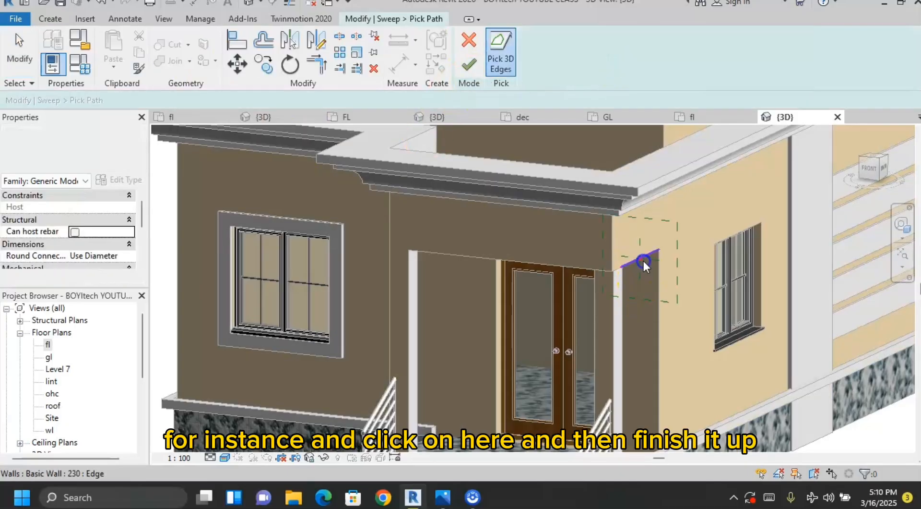
pyautogui.click(550, 263)
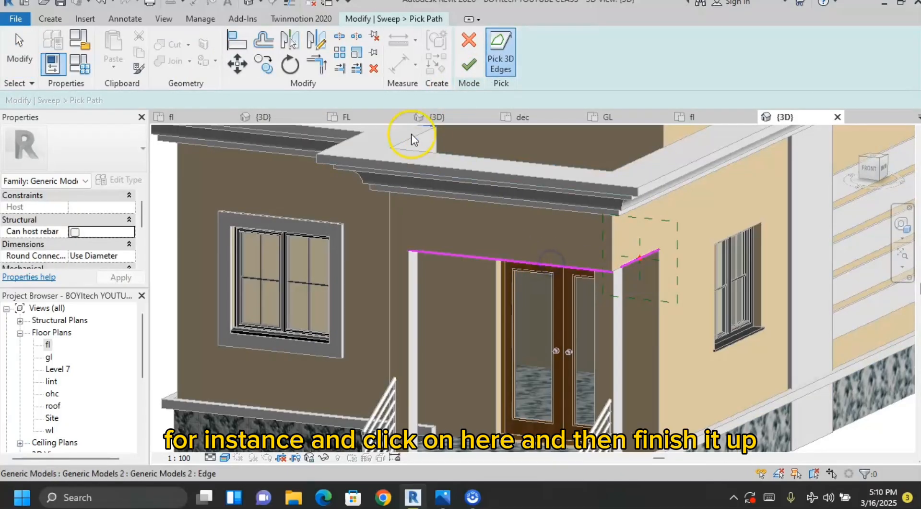
pyautogui.click(328, 66)
pyautogui.click(574, 261)
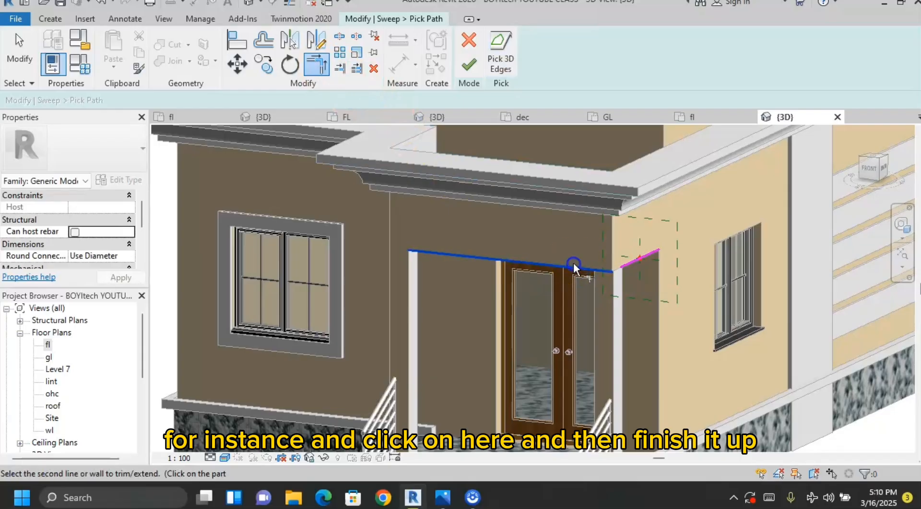
pyautogui.click(629, 261)
# Finish the porch sweep path and open its profile sketch in the front view
pyautogui.keyDown('shift'); pyautogui.moveTo(563, 235); pyautogui.dragTo(819, 152, button='middle'); pyautogui.keyUp('shift')
pyautogui.click(873, 171)
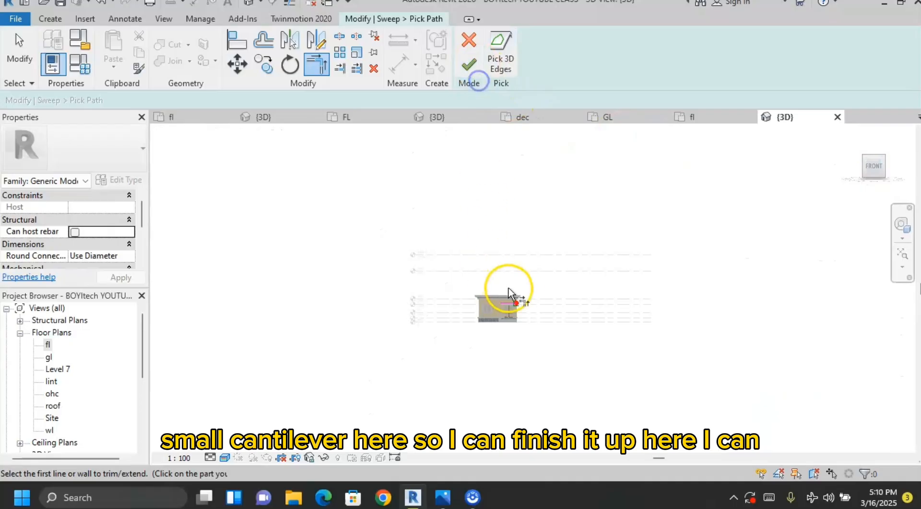
pyautogui.scroll(5, 514, 304)
pyautogui.click(518, 339)
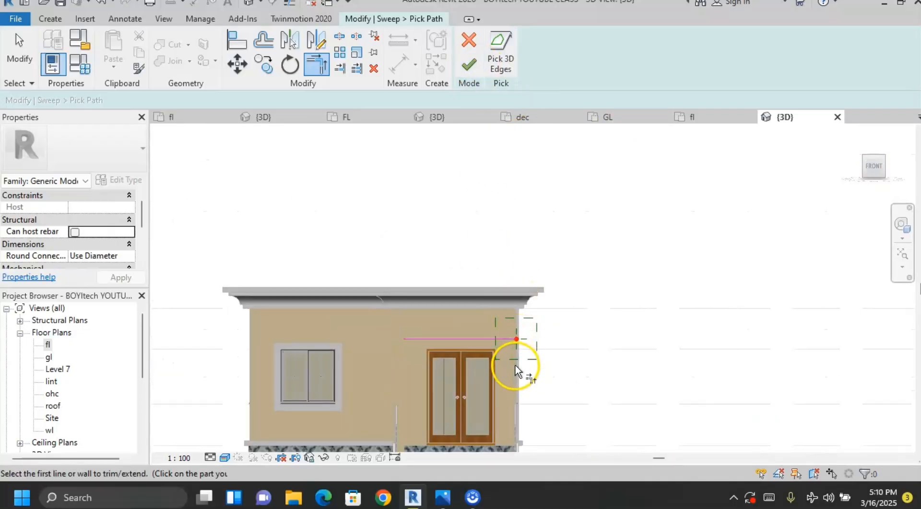
pyautogui.scroll(3, 519, 365)
pyautogui.click(469, 67)
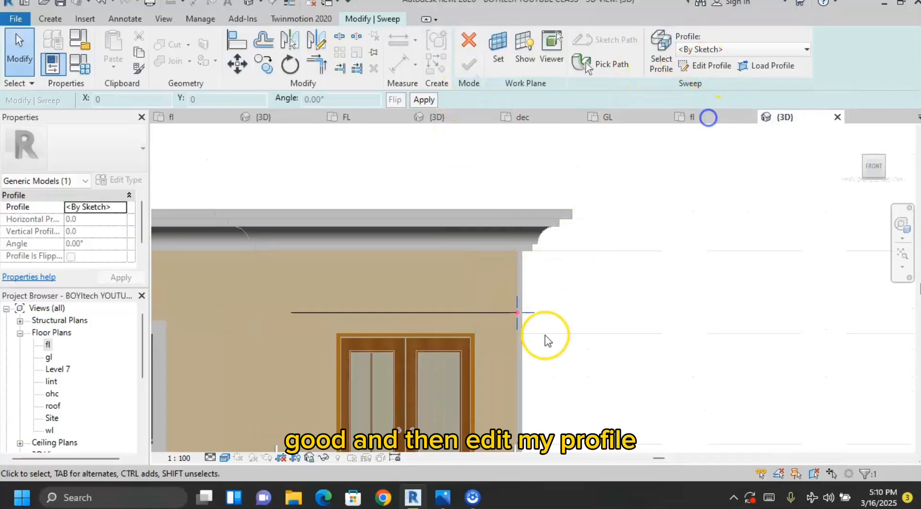
pyautogui.scroll(3, 504, 331)
pyautogui.click(702, 67)
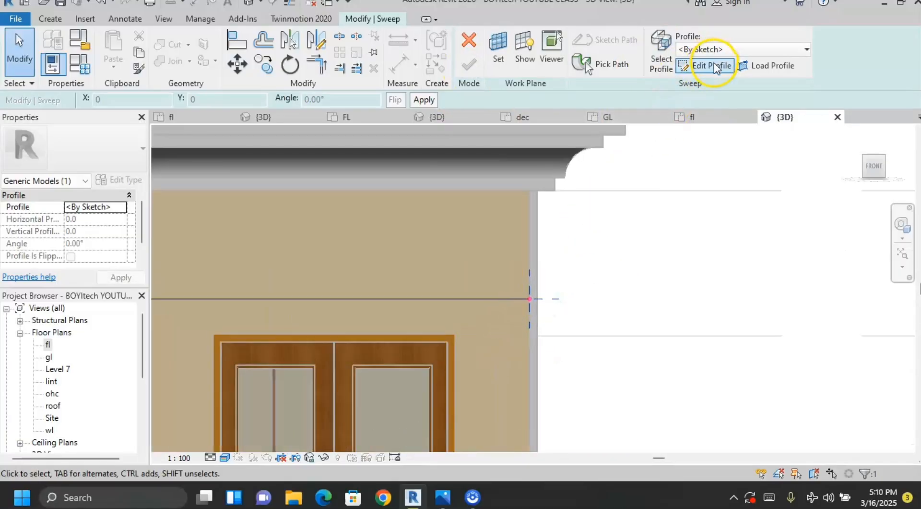
# Sketch a profile from the path's reference point, 300 mm outward, 150 mm up, about 340 mm back into the wall, and down to the base level
pyautogui.press('l')
pyautogui.press('i')
pyautogui.click(530, 299)
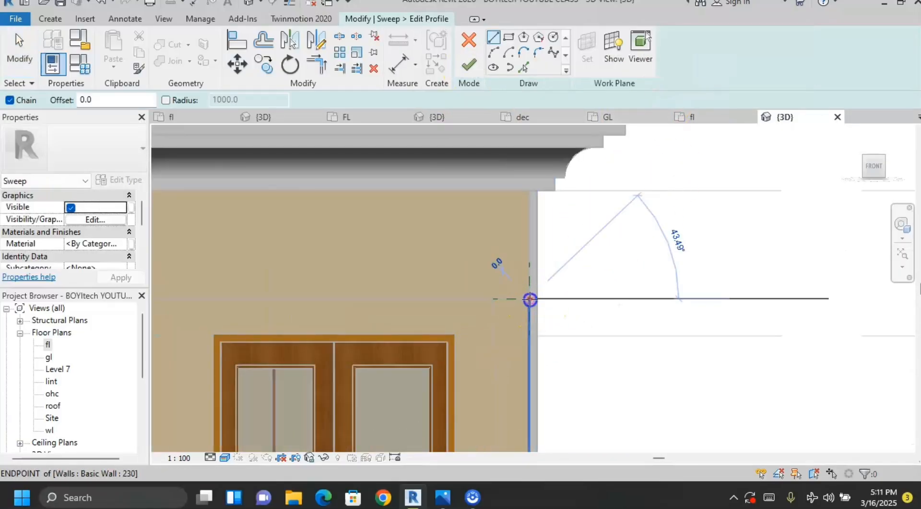
pyautogui.write('300')
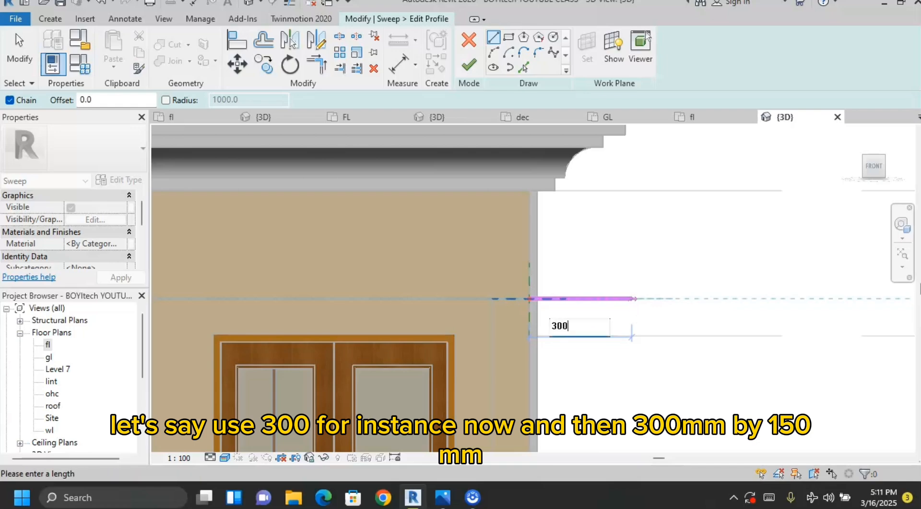
pyautogui.press('Return')
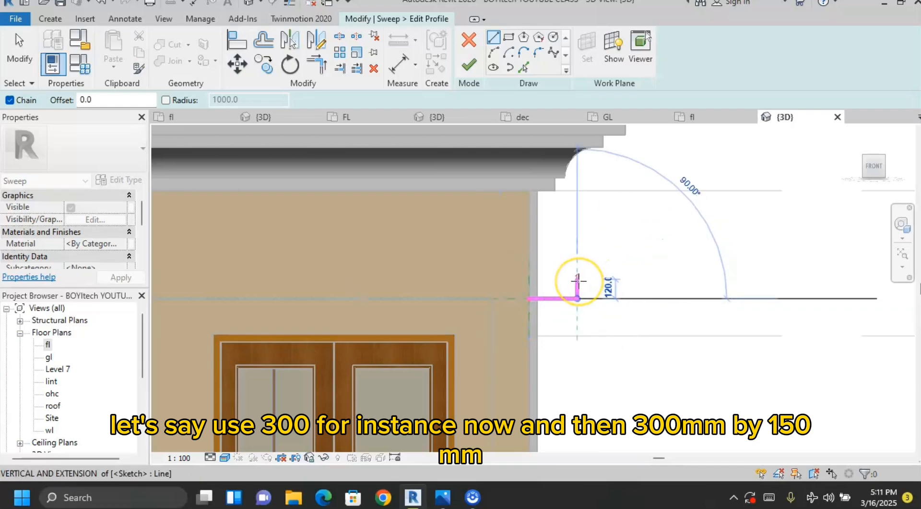
pyautogui.write('1')
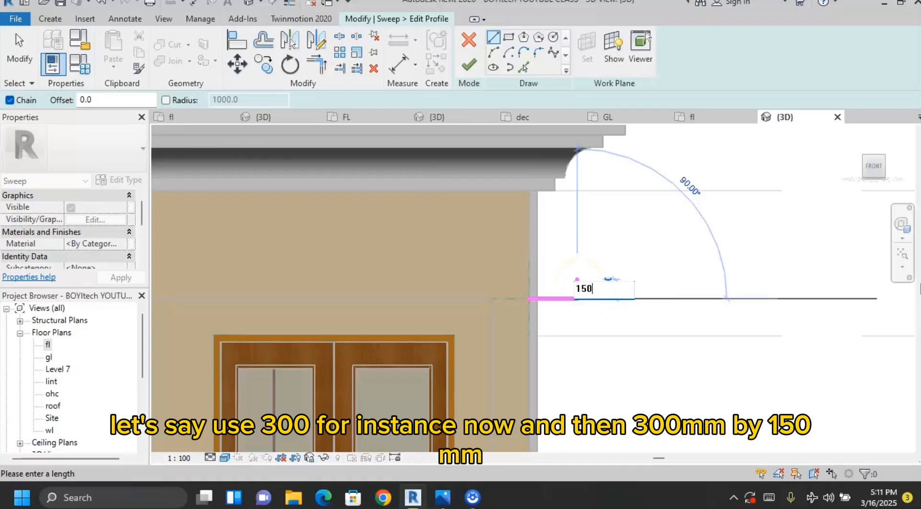
pyautogui.write('50')
pyautogui.press('Return')
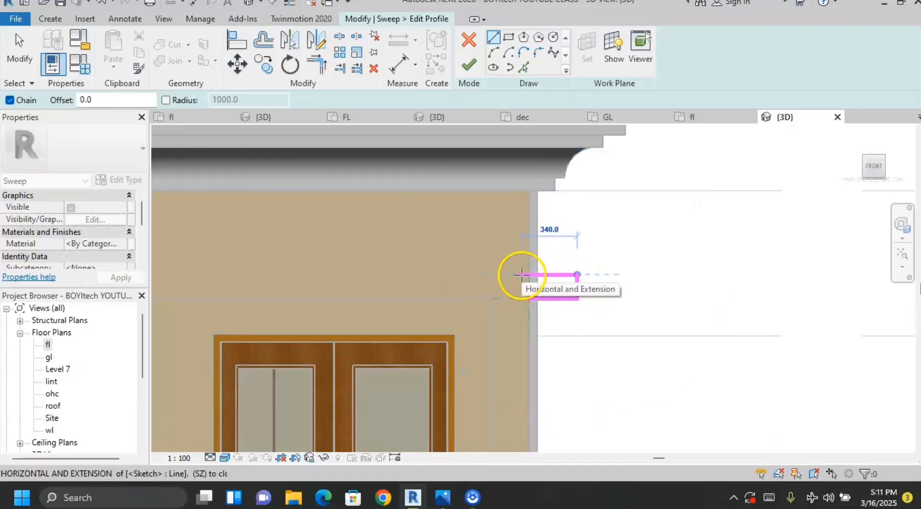
pyautogui.click(521, 275)
pyautogui.click(521, 299)
pyautogui.press('Escape')
pyautogui.press('Escape')
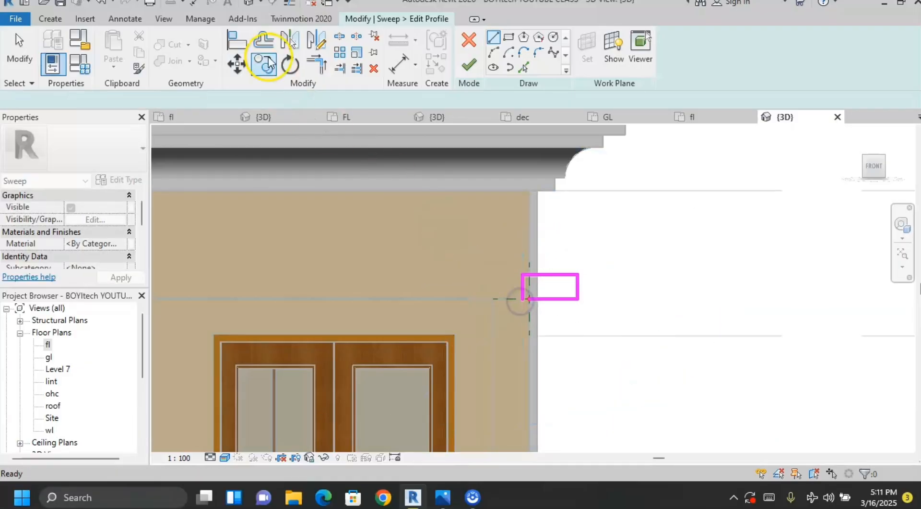
# Trim the profile's bottom and inner lines to a corner to close the rectangle
pyautogui.click(316, 64)
pyautogui.scroll(2, 551, 318)
pyautogui.click(540, 299)
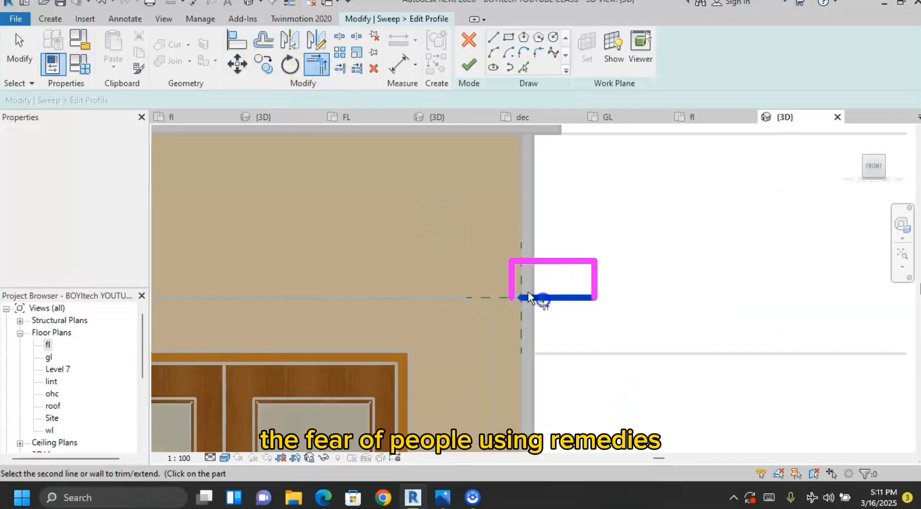
pyautogui.click(511, 279)
pyautogui.press('Escape')
pyautogui.scroll(-2, 563, 289)
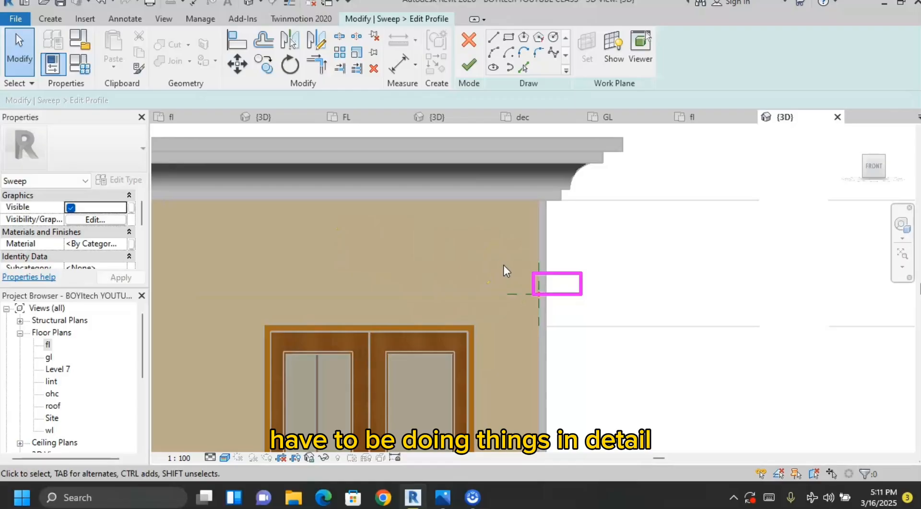
pyautogui.click(564, 292)
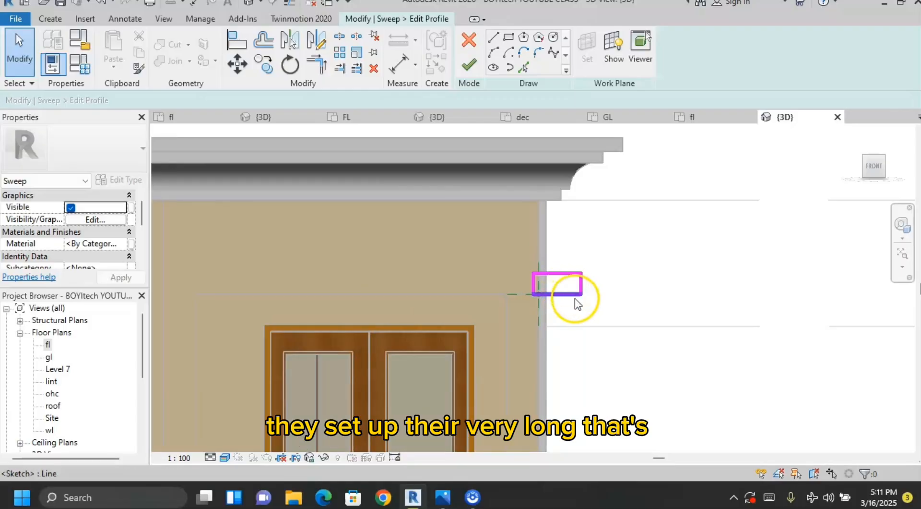
pyautogui.click(608, 303)
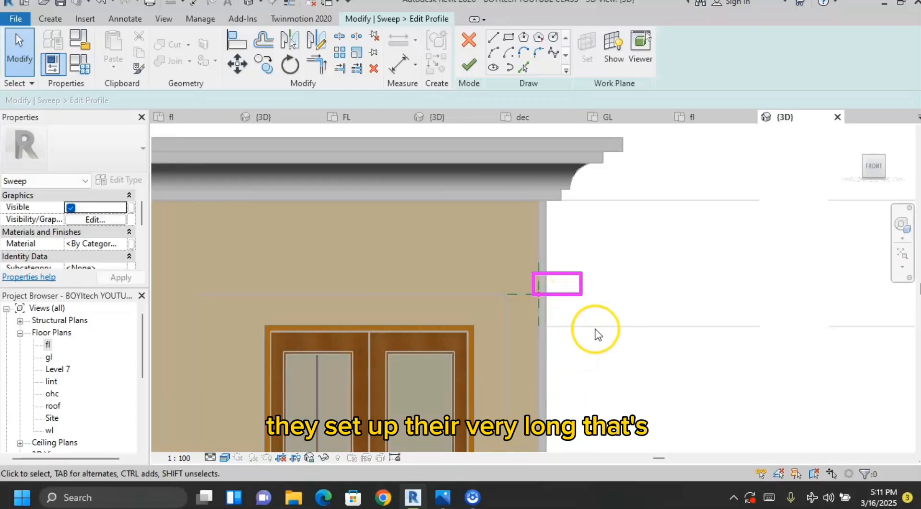
# Finish the rectangular profile and the sweep, and look at the cantilever beam around the porch
pyautogui.keyDown('shift'); pyautogui.moveTo(637, 338); pyautogui.dragTo(608, 306, button='middle'); pyautogui.keyUp('shift')
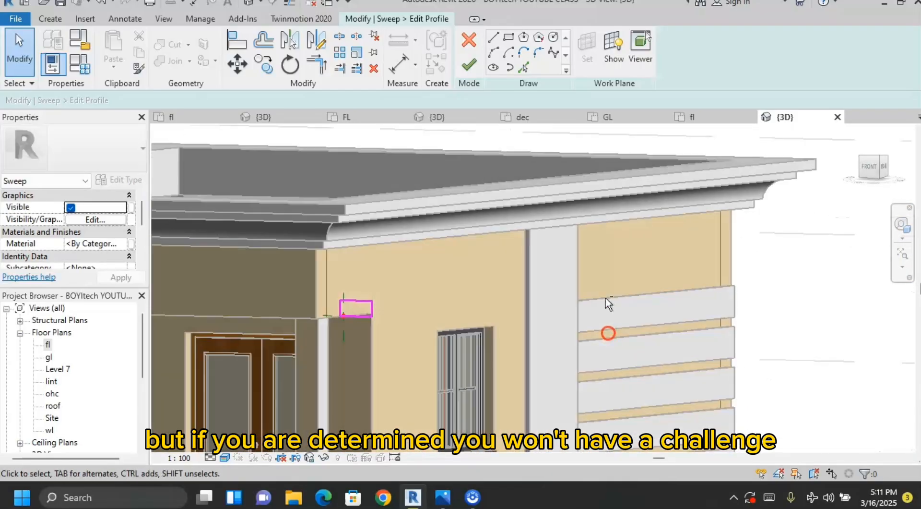
pyautogui.click(462, 75)
pyautogui.click(468, 72)
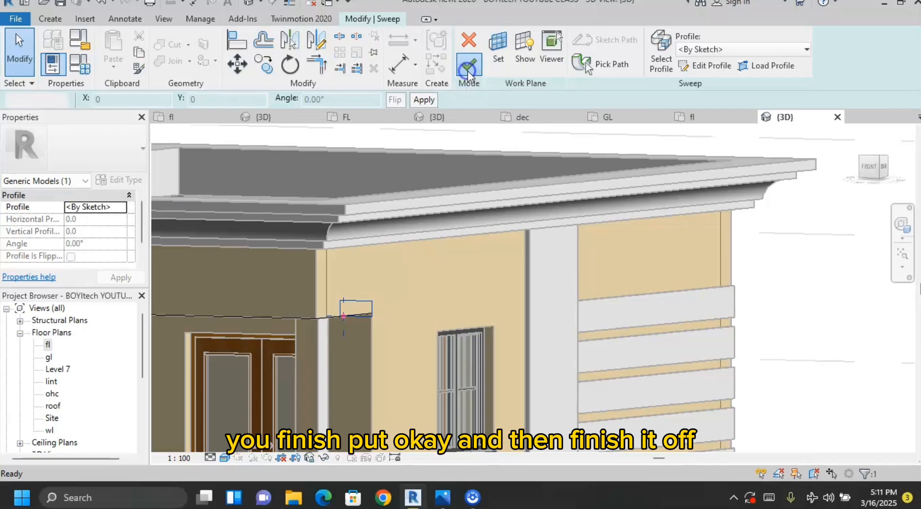
pyautogui.scroll(-3, 548, 249)
pyautogui.keyDown('shift'); pyautogui.moveTo(525, 342); pyautogui.dragTo(440, 338, button='middle'); pyautogui.keyUp('shift')
pyautogui.click(652, 368)
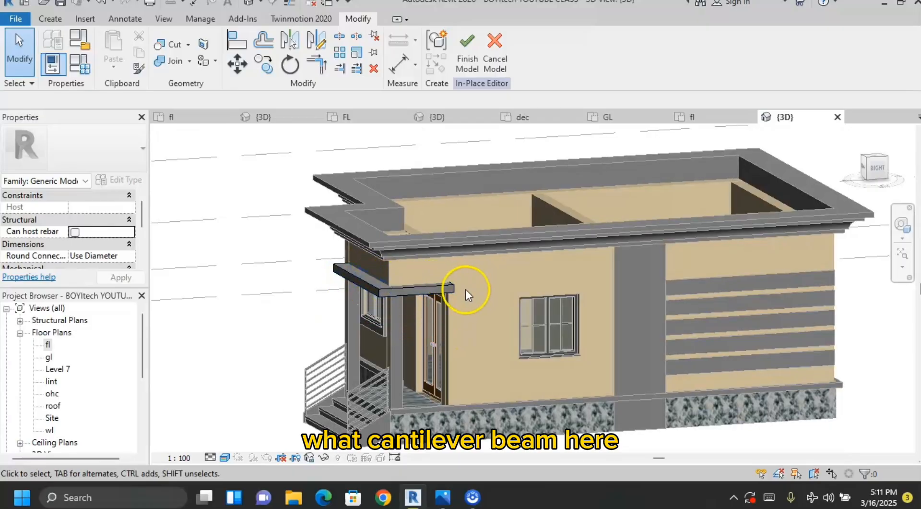
pyautogui.keyDown('shift'); pyautogui.moveTo(424, 307); pyautogui.dragTo(654, 306, button='middle'); pyautogui.keyUp('shift')
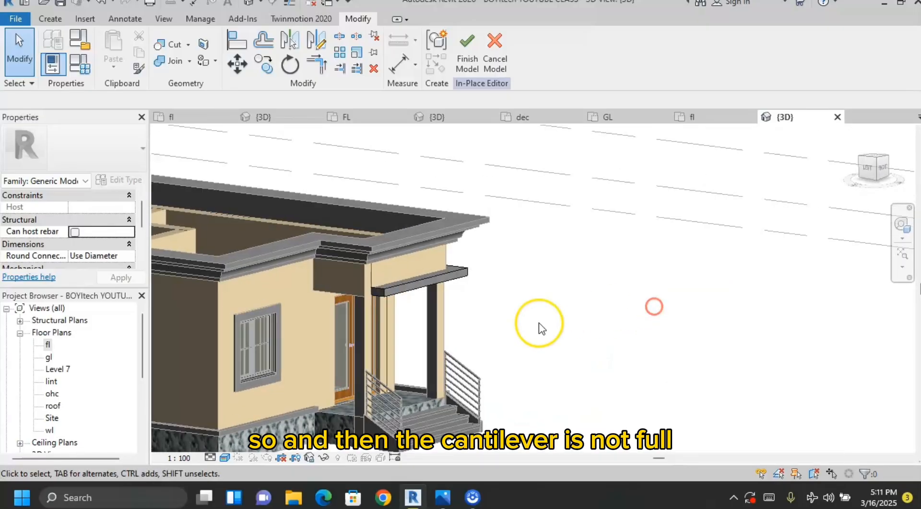
# Reopen the porch sweep's path and add the lower edge of the porch's left wall
pyautogui.click(416, 280)
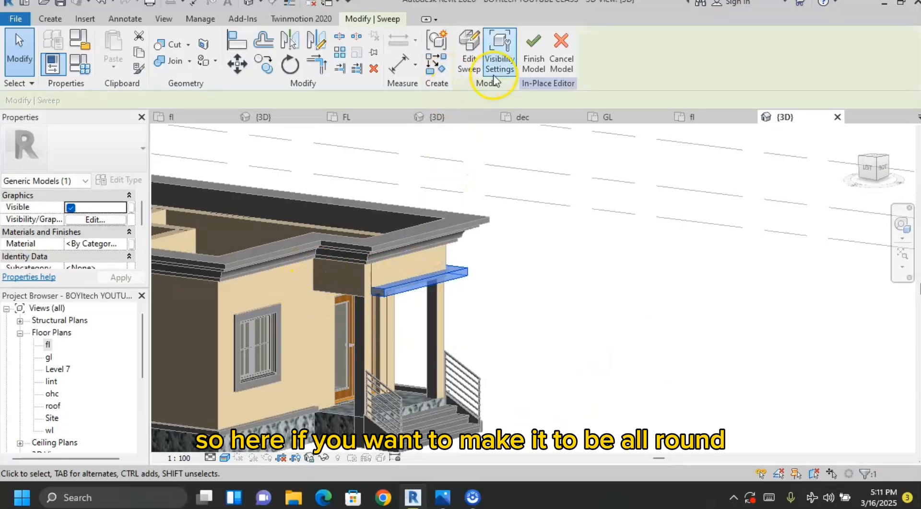
pyautogui.click(478, 67)
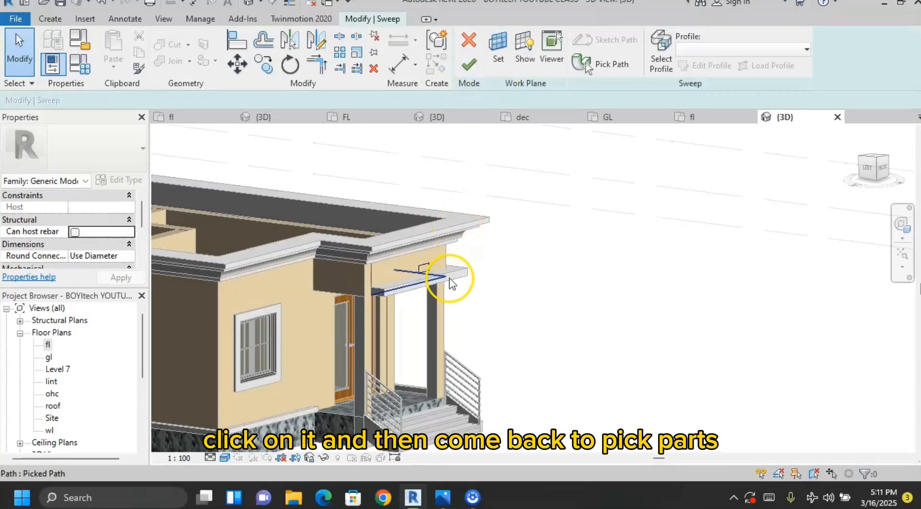
pyautogui.click(614, 67)
pyautogui.click(501, 52)
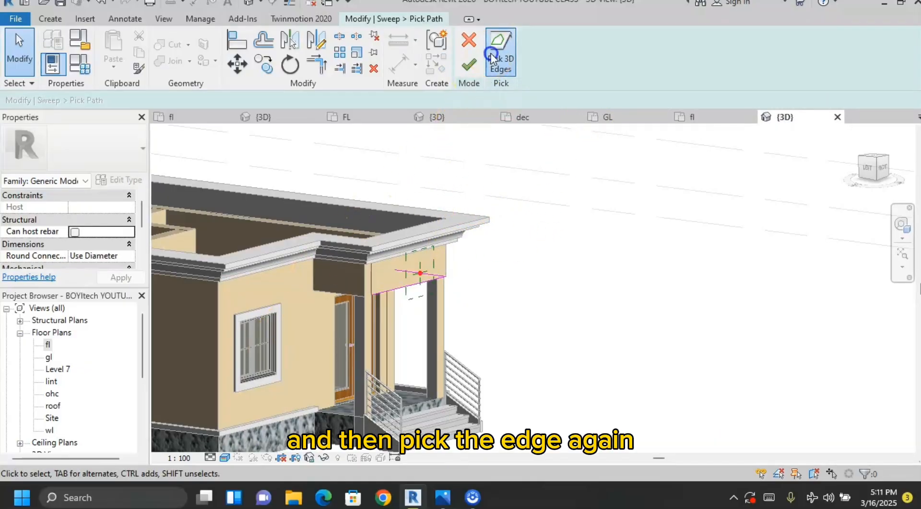
pyautogui.click(336, 288)
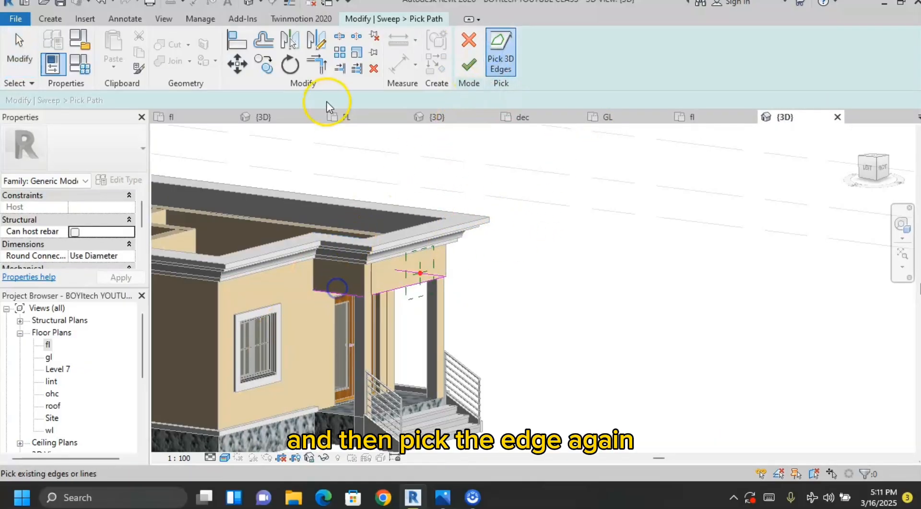
# Trim the porch sweep's path lines to a corner and finish the path, the sweep and the in-place model
pyautogui.click(315, 65)
pyautogui.click(377, 298)
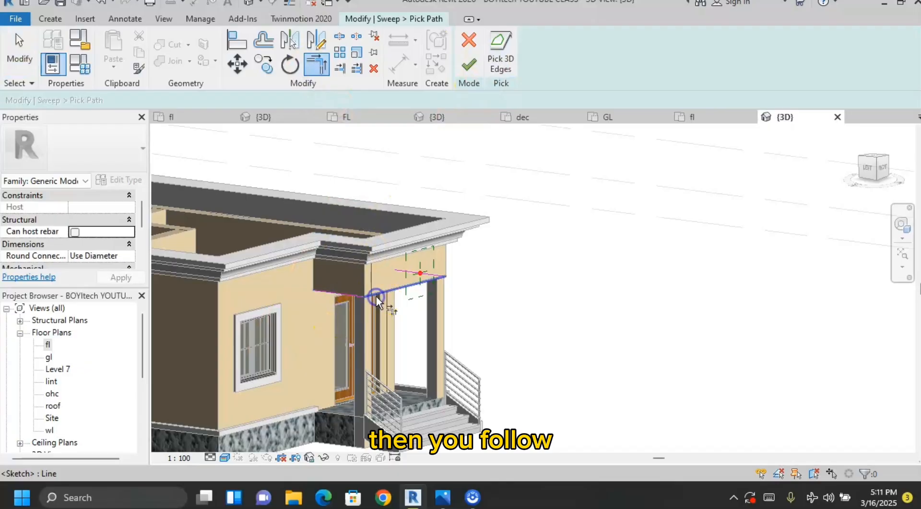
pyautogui.click(469, 66)
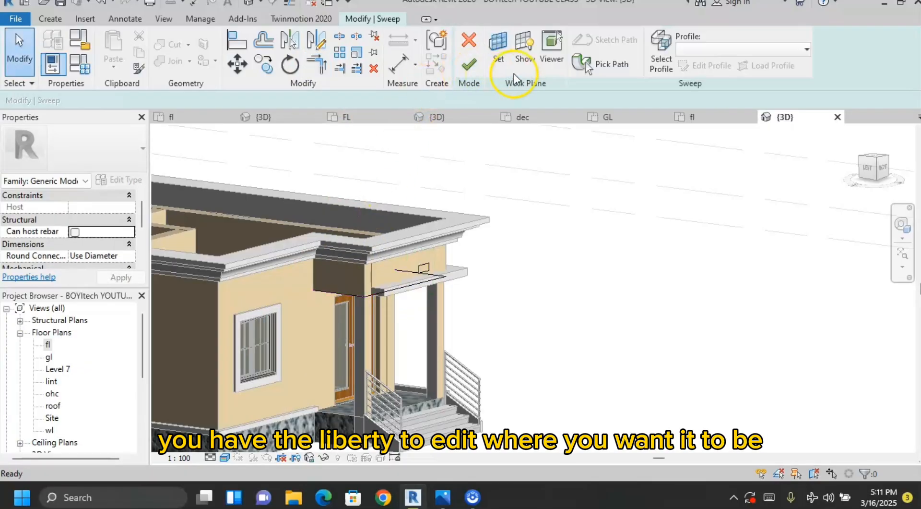
pyautogui.click(470, 64)
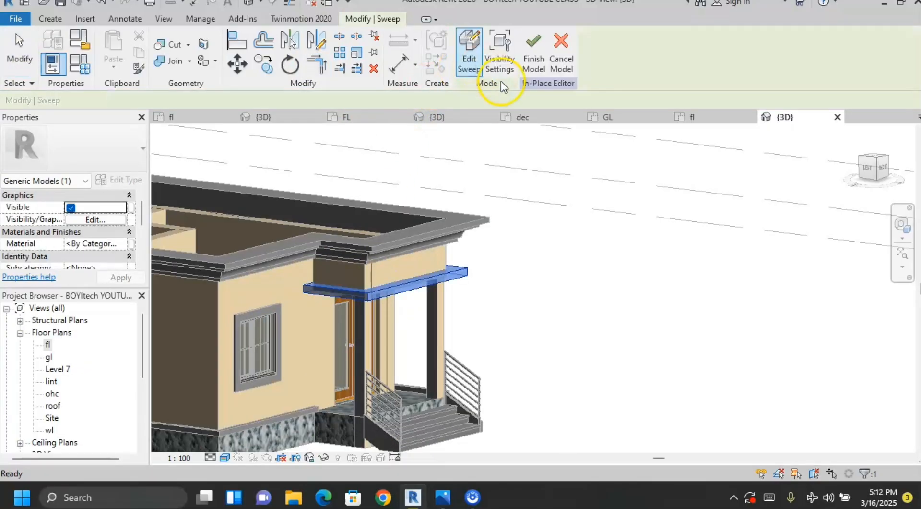
pyautogui.click(528, 48)
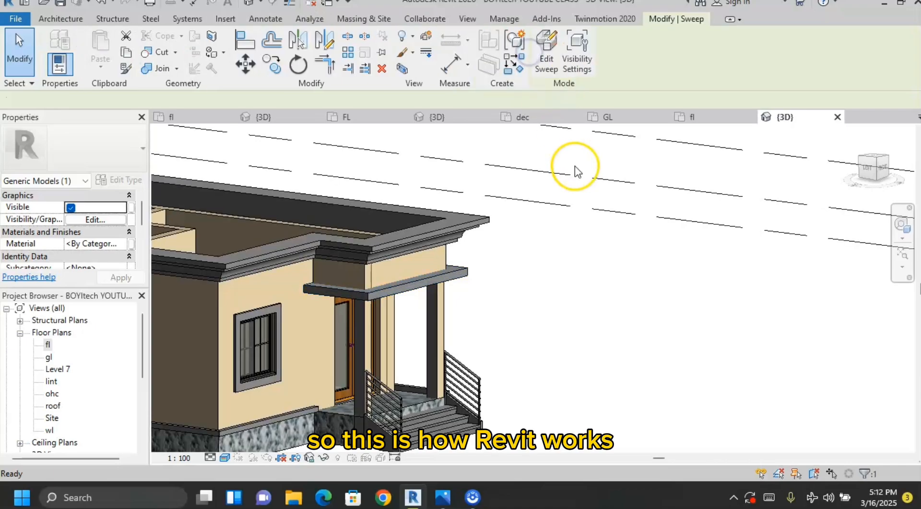
# Examine the cantilever beam and the rest of the building exterior from the front and both sides
pyautogui.keyDown('shift'); pyautogui.moveTo(575, 165); pyautogui.dragTo(460, 240, button='middle'); pyautogui.keyUp('shift')
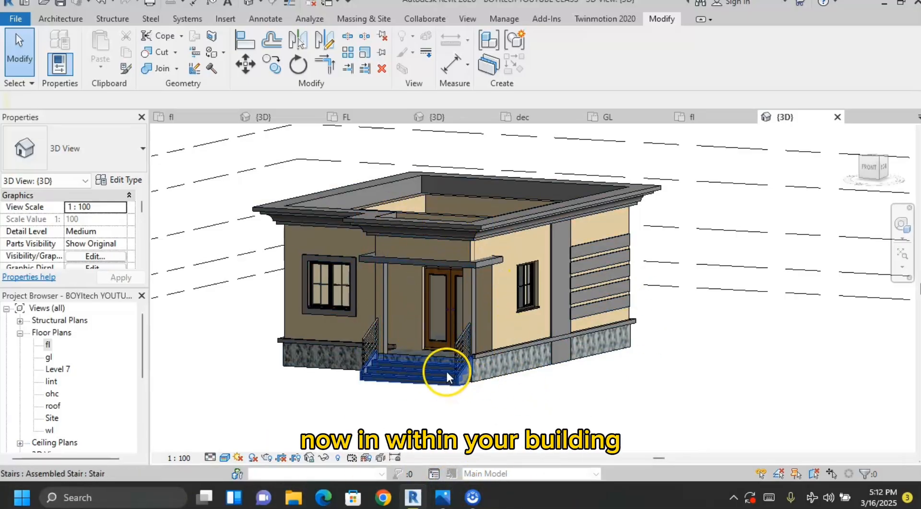
pyautogui.keyDown('shift'); pyautogui.moveTo(535, 417); pyautogui.dragTo(620, 419, button='middle'); pyautogui.keyUp('shift')
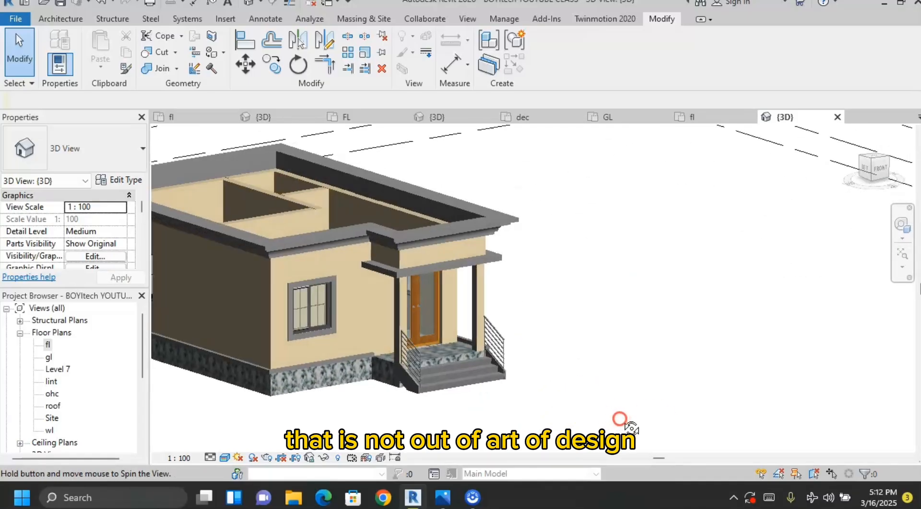
pyautogui.scroll(-1, 451, 352)
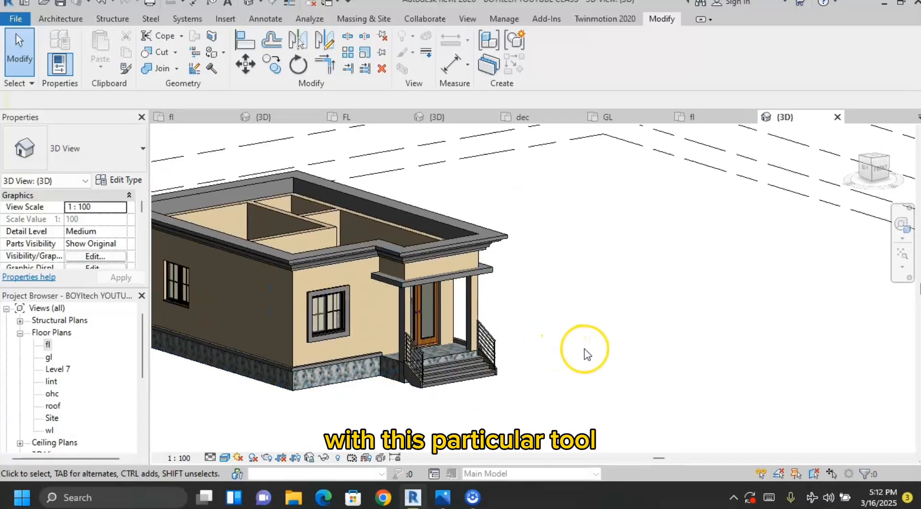
pyautogui.keyDown('shift'); pyautogui.moveTo(560, 376); pyautogui.dragTo(455, 372, button='middle'); pyautogui.keyUp('shift')
pyautogui.scroll(-1, 487, 354)
pyautogui.keyDown('shift'); pyautogui.moveTo(668, 422); pyautogui.dragTo(502, 388, button='middle'); pyautogui.keyUp('shift')
pyautogui.scroll(1, 501, 351)
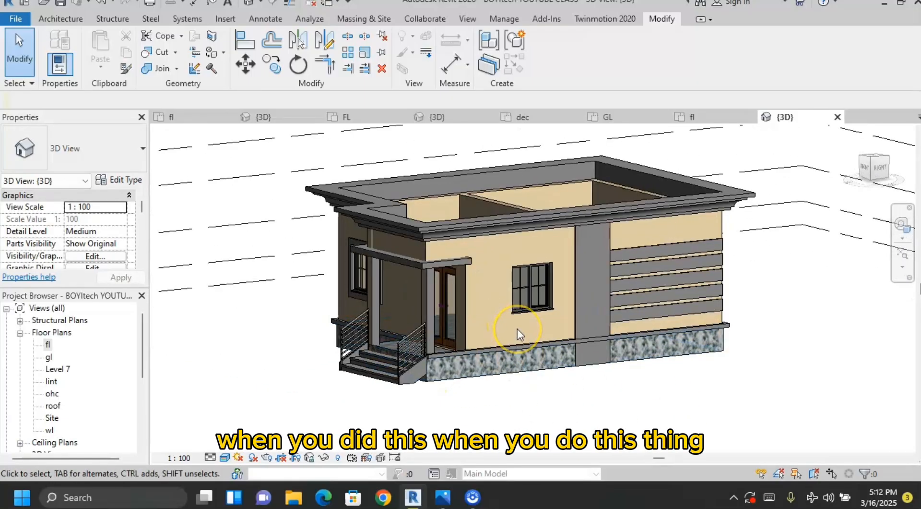
# Edit the porch cantilever beam in place and open the material selection for its sweep
pyautogui.click(457, 262)
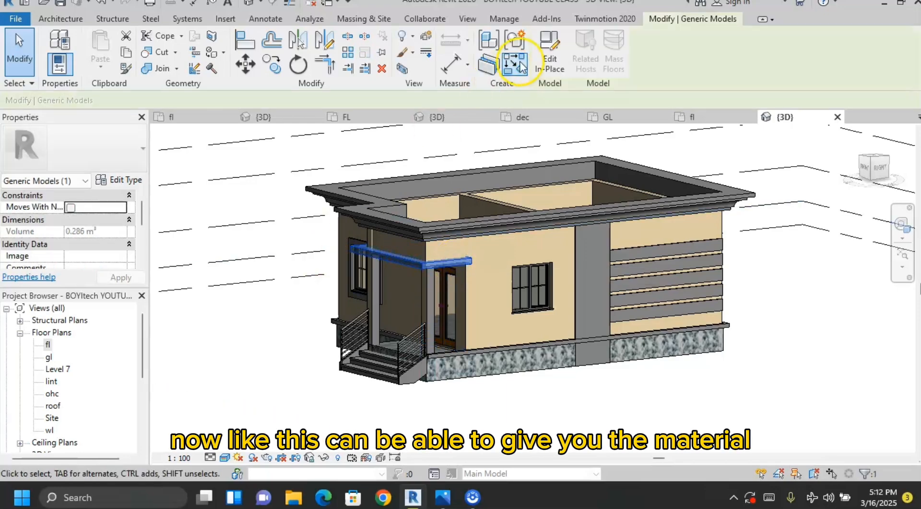
pyautogui.click(550, 57)
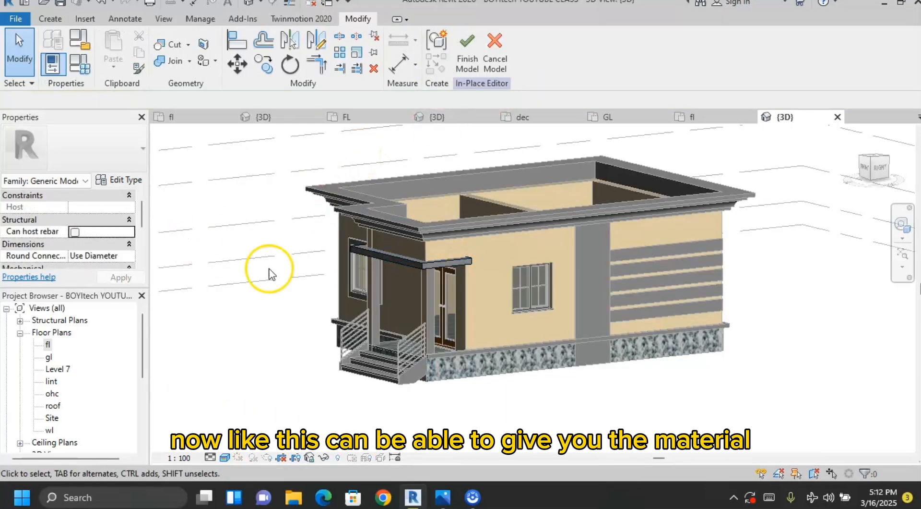
pyautogui.click(463, 263)
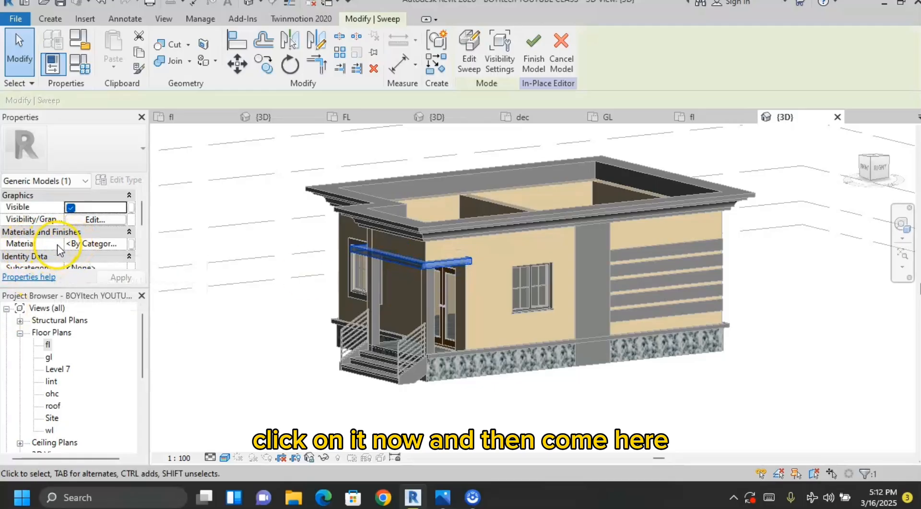
pyautogui.click(122, 244)
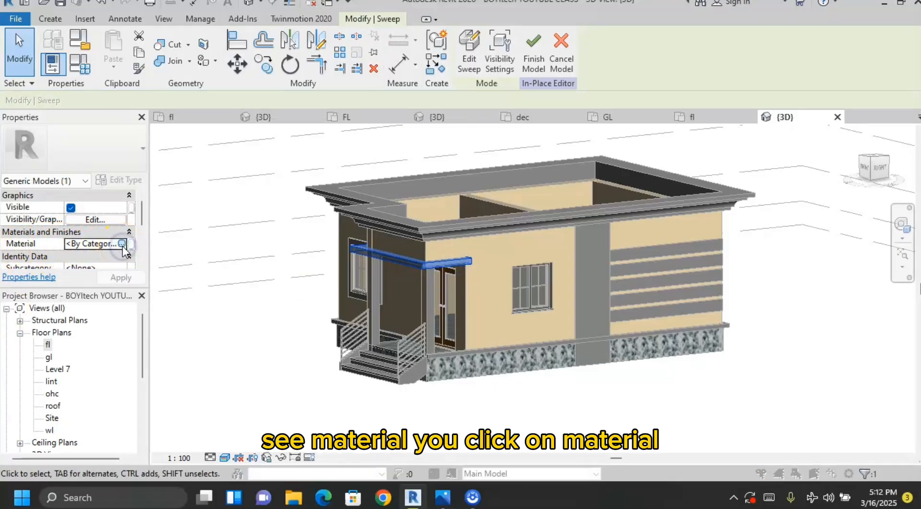
pyautogui.click(122, 244)
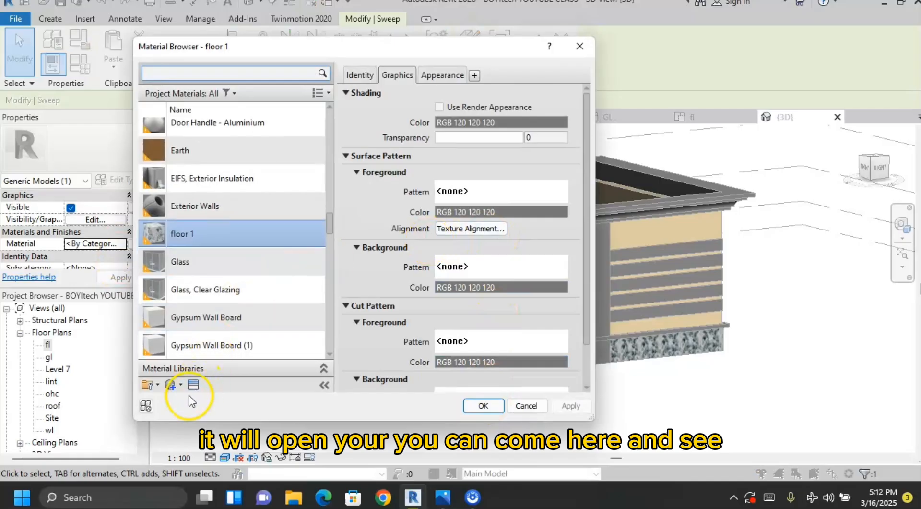
# Create a new project material and rename it "white sweep"
pyautogui.click(174, 385)
pyautogui.click(200, 398)
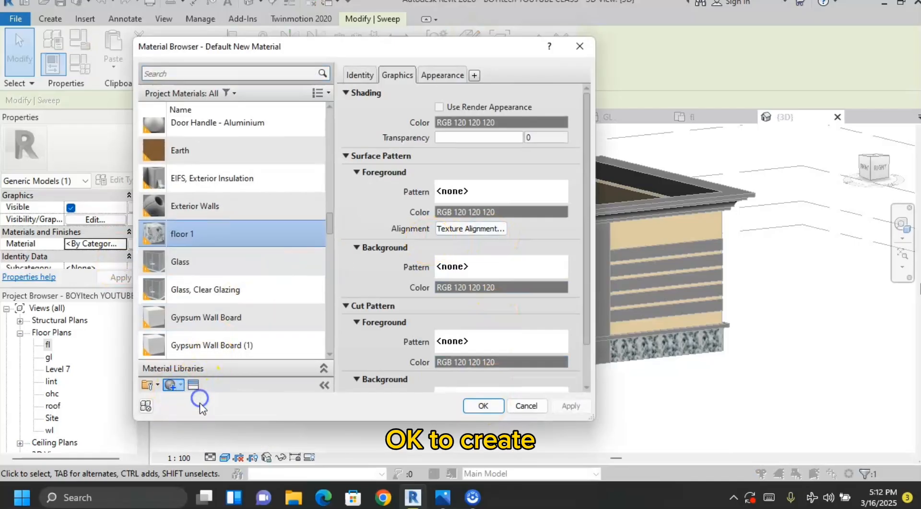
pyautogui.rightClick(212, 236)
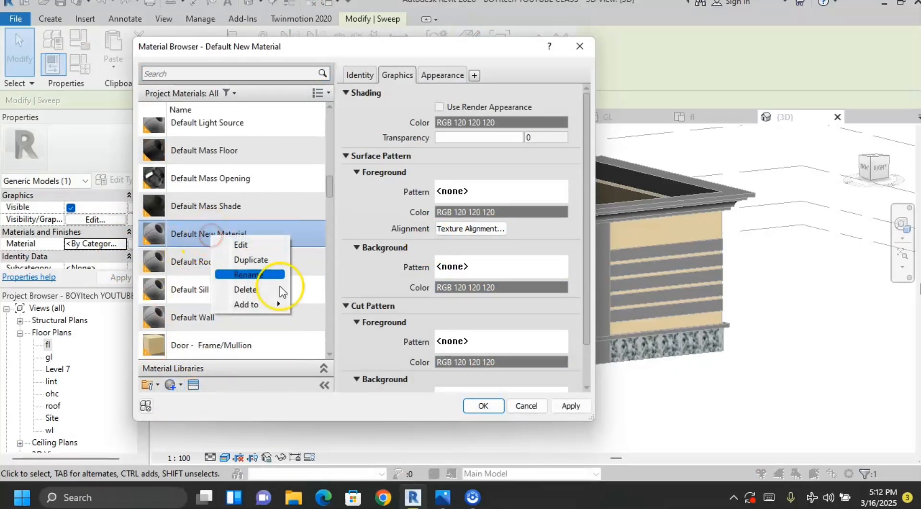
pyautogui.click(256, 274)
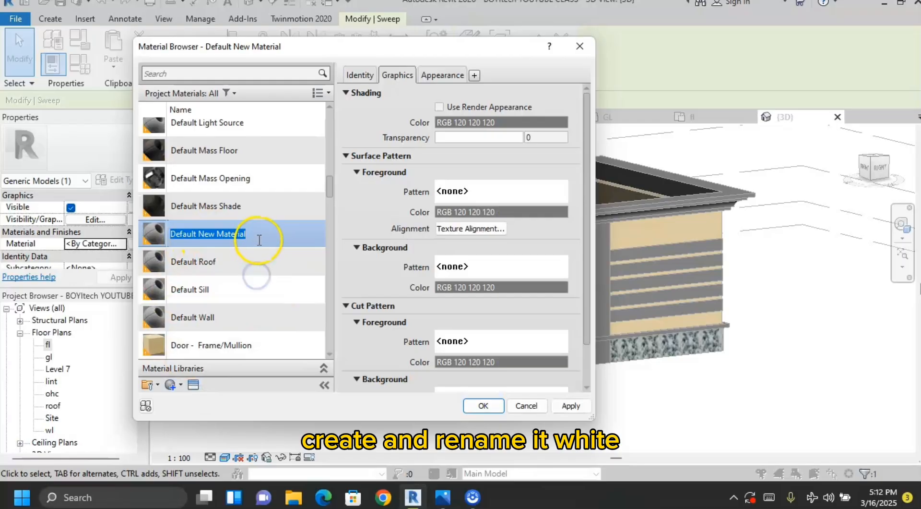
pyautogui.write('white')
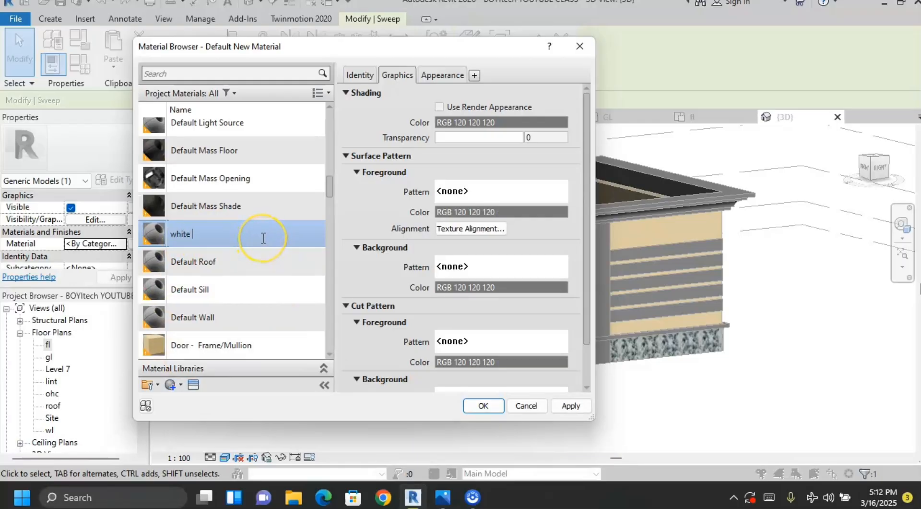
pyautogui.click(263, 238)
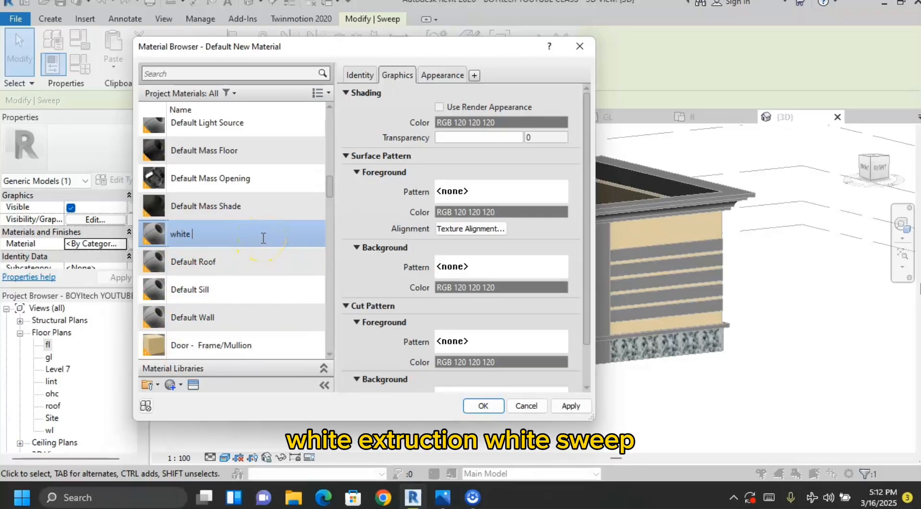
pyautogui.write('sw')
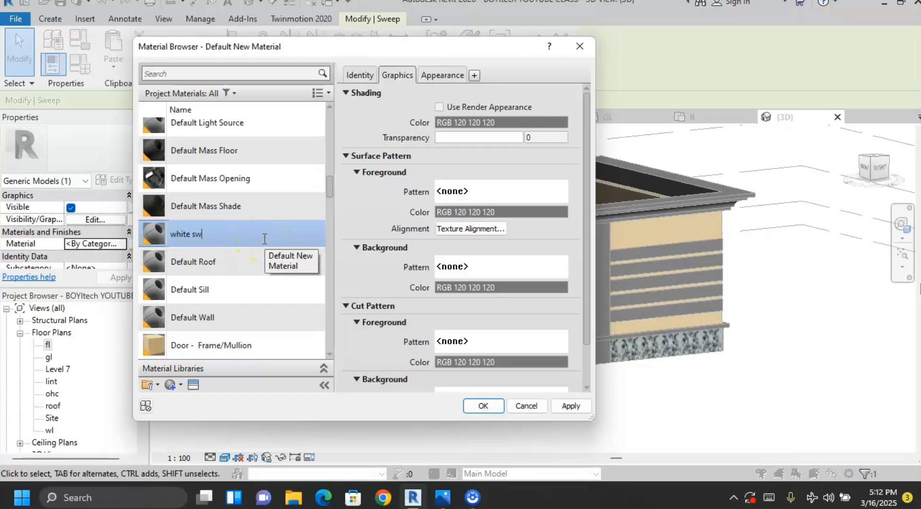
pyautogui.write('eep')
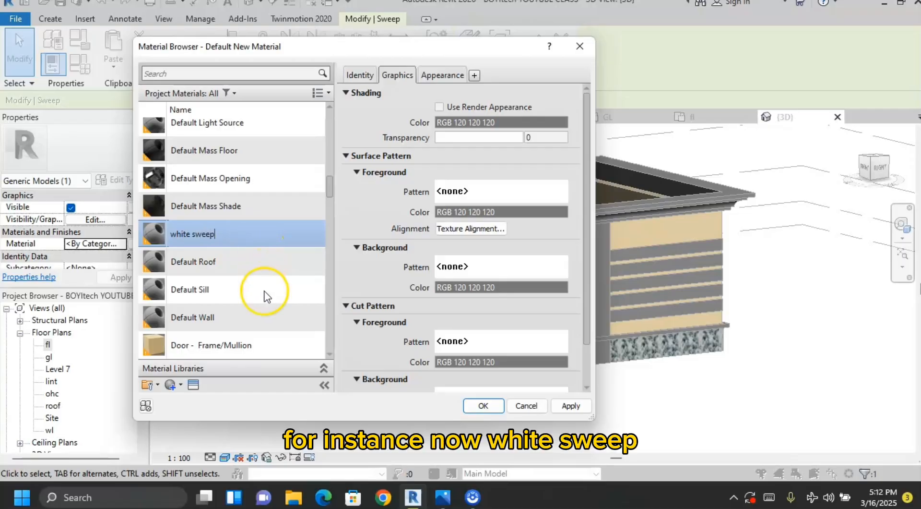
# Open the asset browser for the white sweep material and list the Concrete assets of the Appearance Library
pyautogui.click(193, 385)
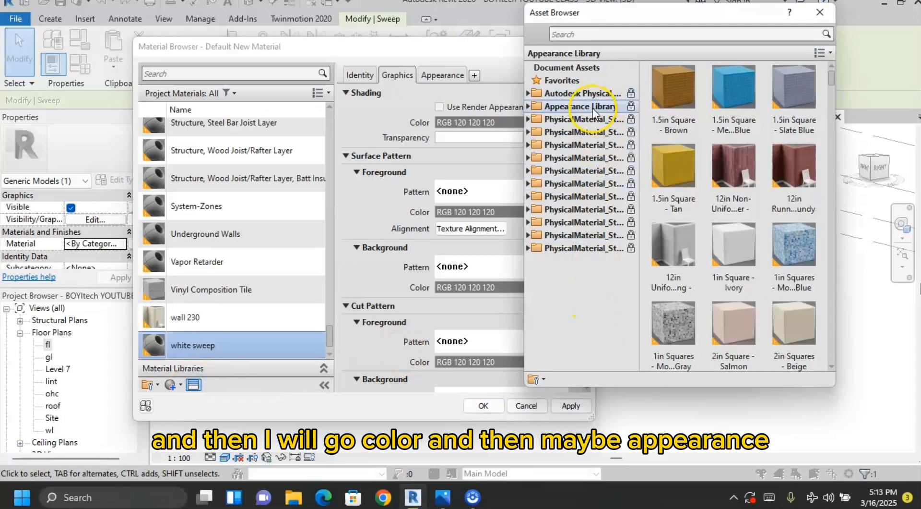
pyautogui.doubleClick(593, 107)
pyautogui.scroll(-1, 586, 263)
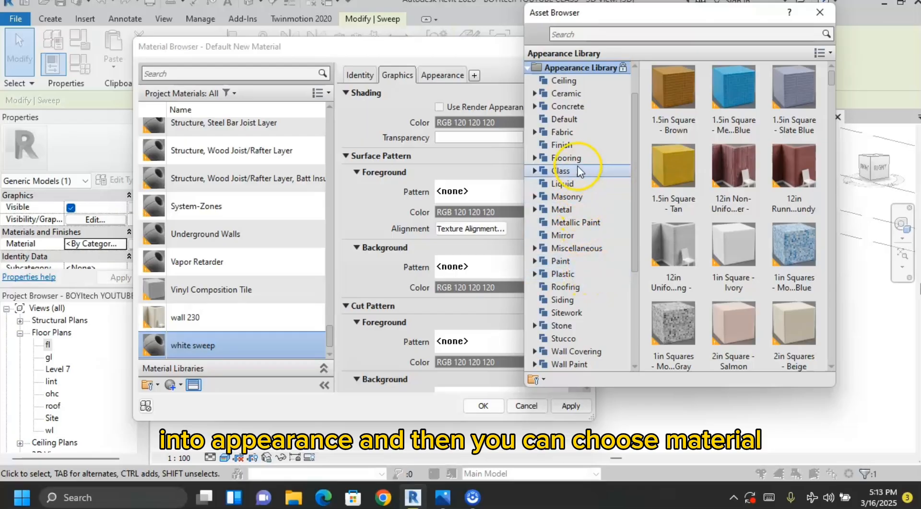
pyautogui.click(593, 105)
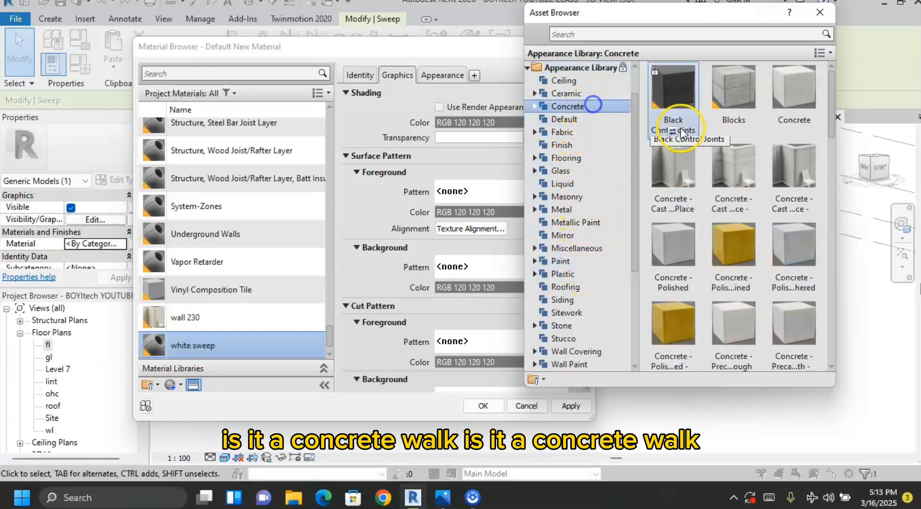
# Browse the concrete assets and apply the Flat - Broom Gray appearance to the white sweep material
pyautogui.click(684, 248)
pyautogui.scroll(-10, 765, 336)
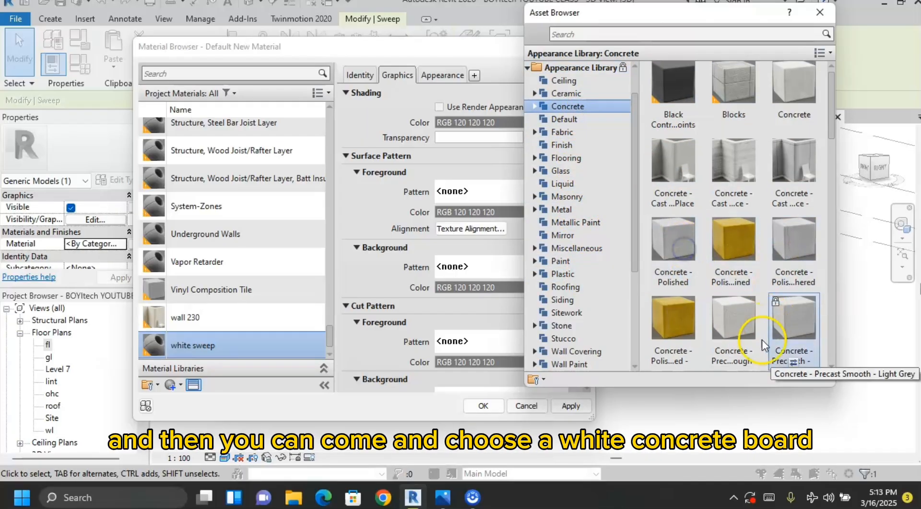
pyautogui.click(782, 327)
pyautogui.scroll(-3, 765, 353)
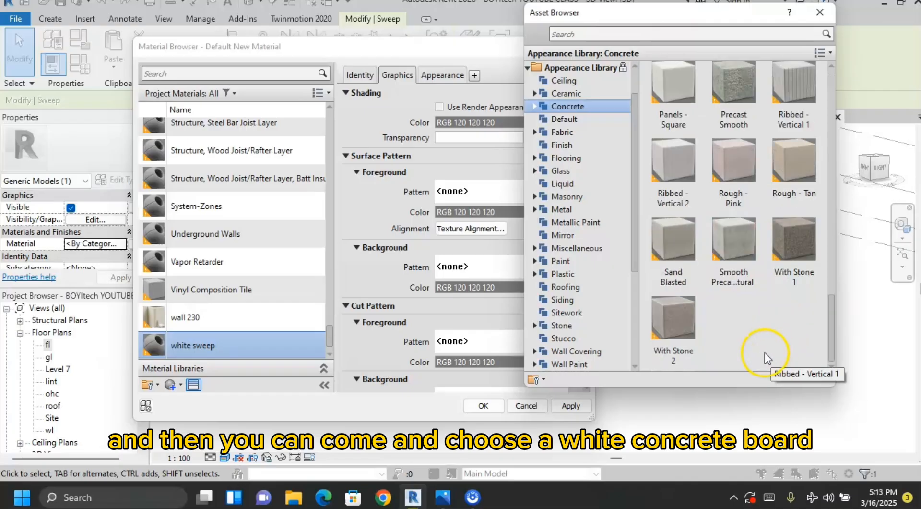
pyautogui.scroll(7, 705, 269)
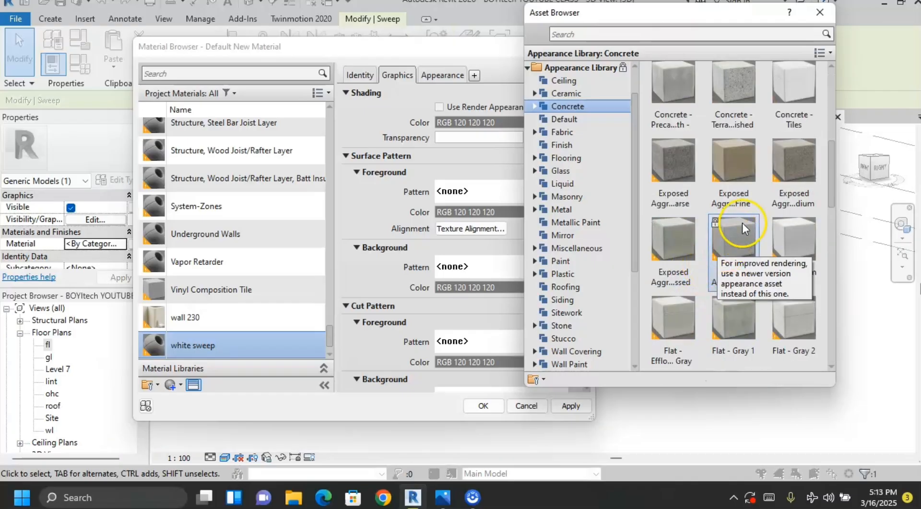
pyautogui.click(795, 102)
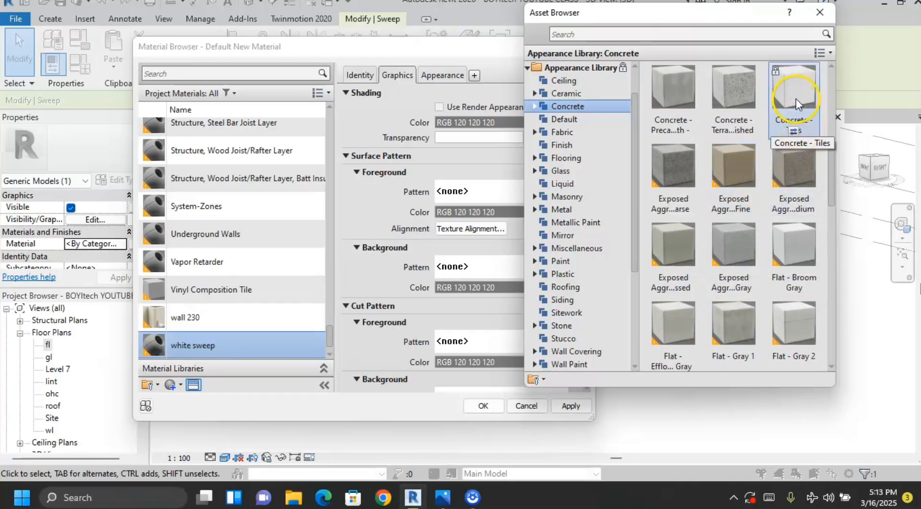
pyautogui.click(787, 252)
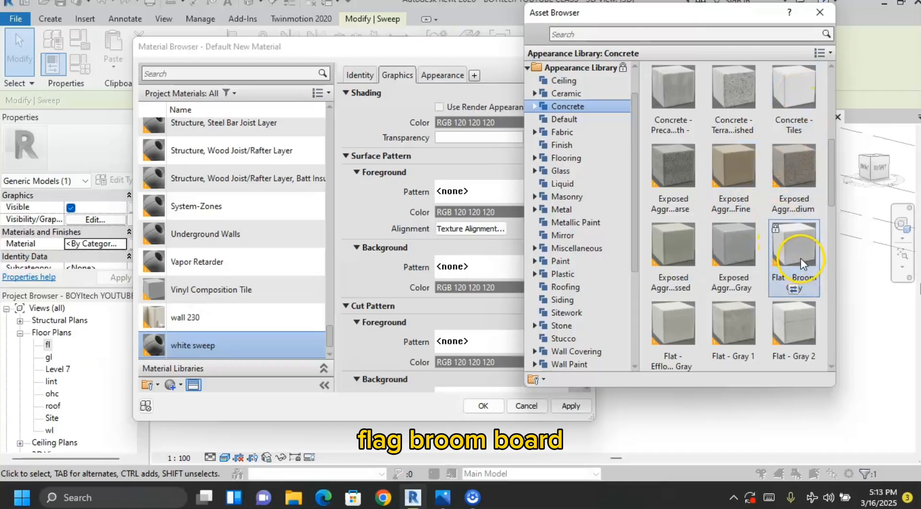
pyautogui.click(746, 347)
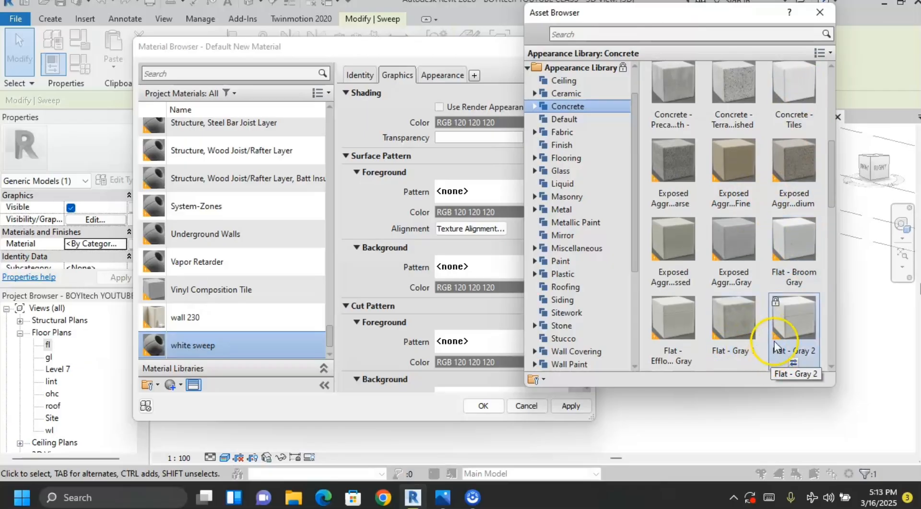
pyautogui.doubleClick(789, 258)
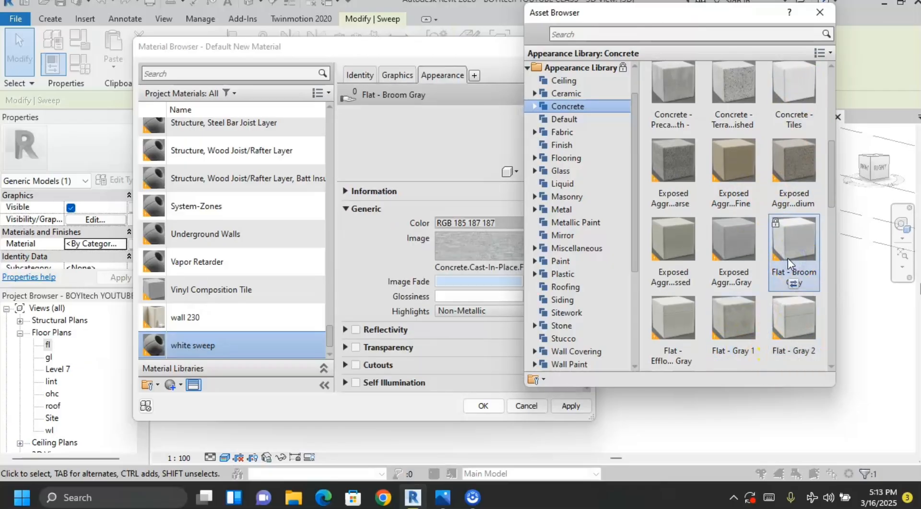
pyautogui.scroll(1, 800, 236)
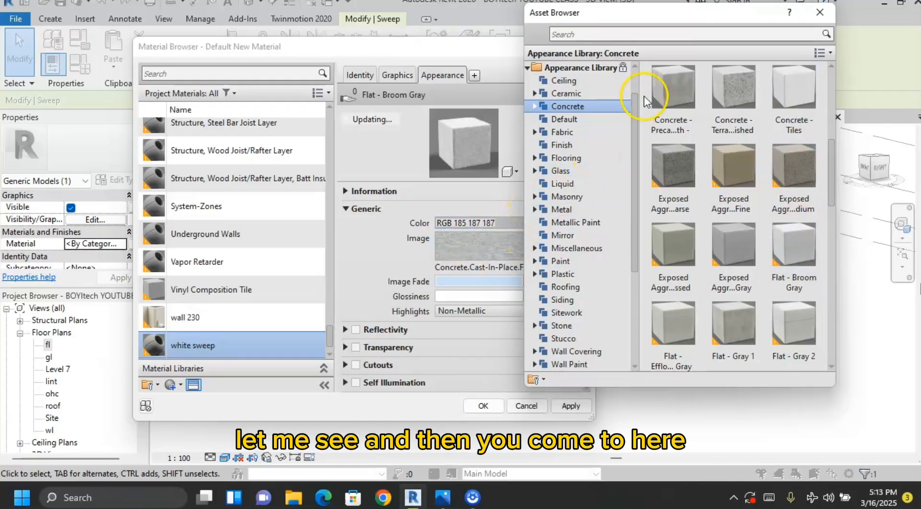
# Set the appearance colour to white, RGB 255 255 255, and assign the white sweep material to the porch beam
pyautogui.click(505, 224)
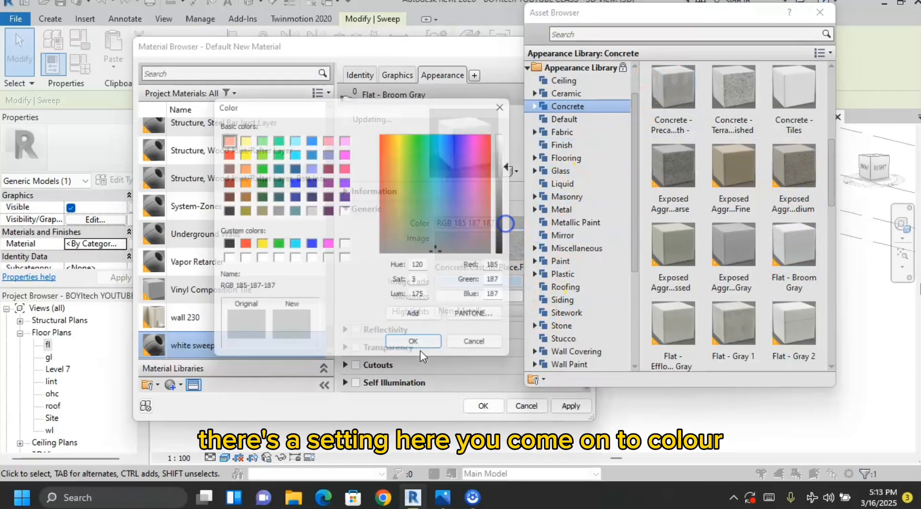
pyautogui.click(346, 261)
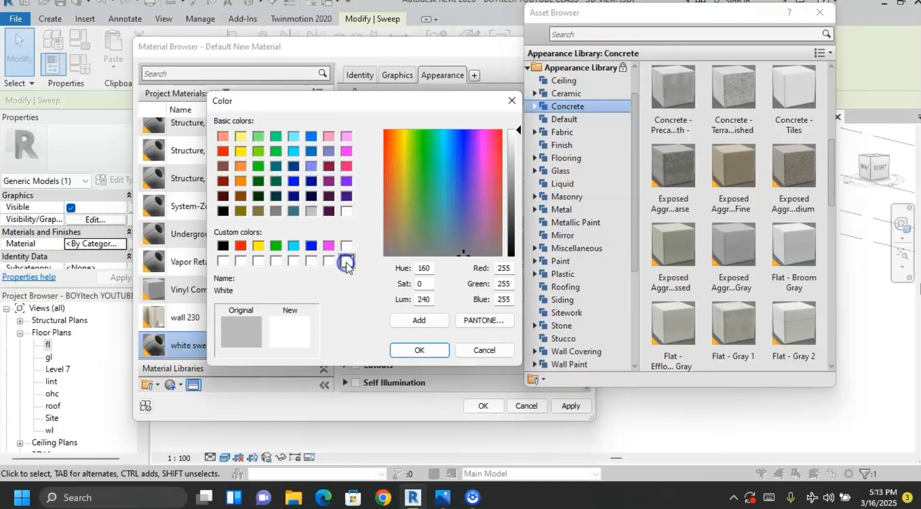
pyautogui.click(411, 348)
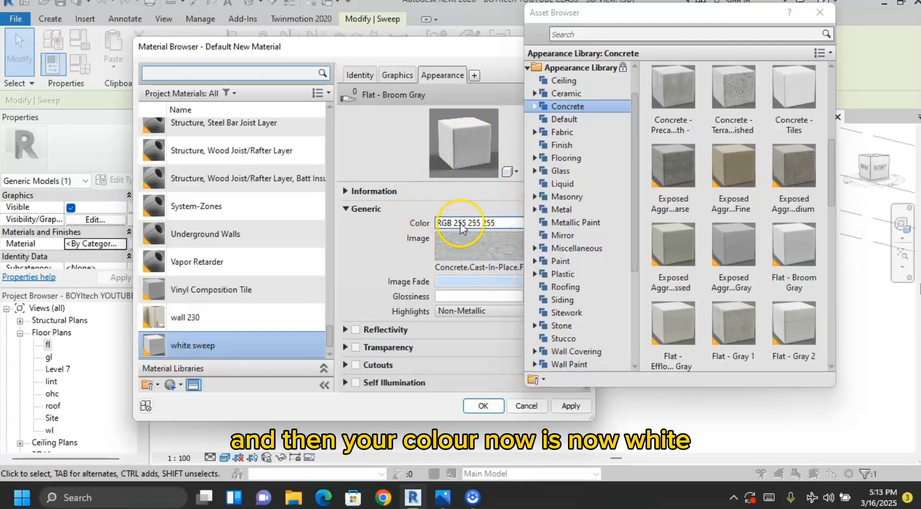
pyautogui.click(482, 403)
pyautogui.click(303, 396)
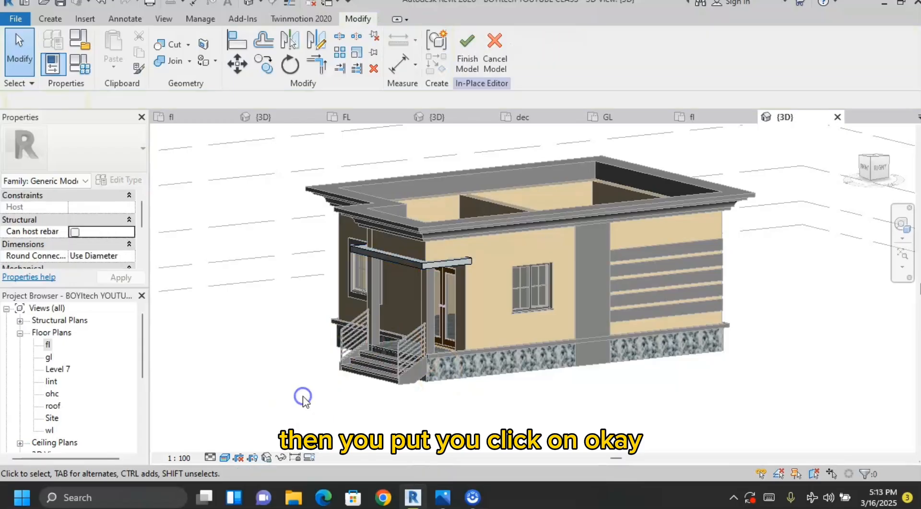
# Check the porch beam's white material from the front and side, and finish its in-place model
pyautogui.keyDown('shift'); pyautogui.moveTo(302, 336); pyautogui.dragTo(518, 376, button='middle'); pyautogui.keyUp('shift')
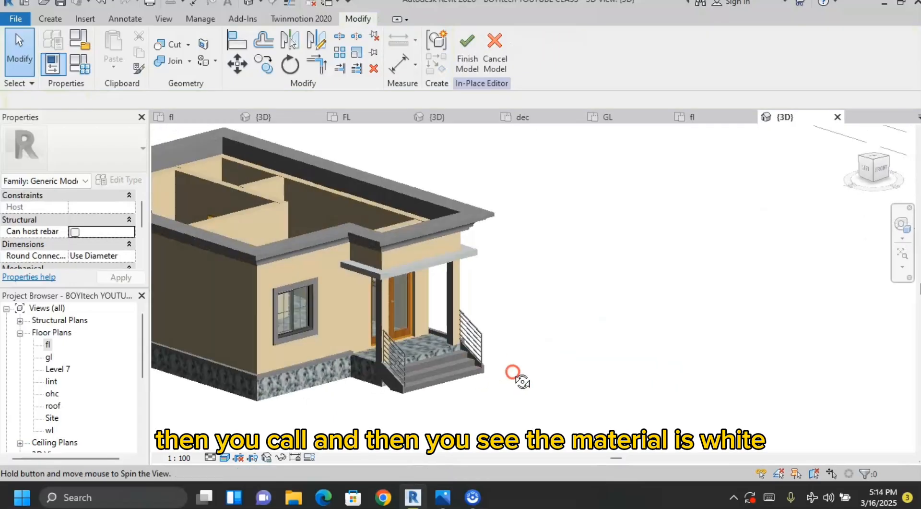
pyautogui.scroll(6, 355, 271)
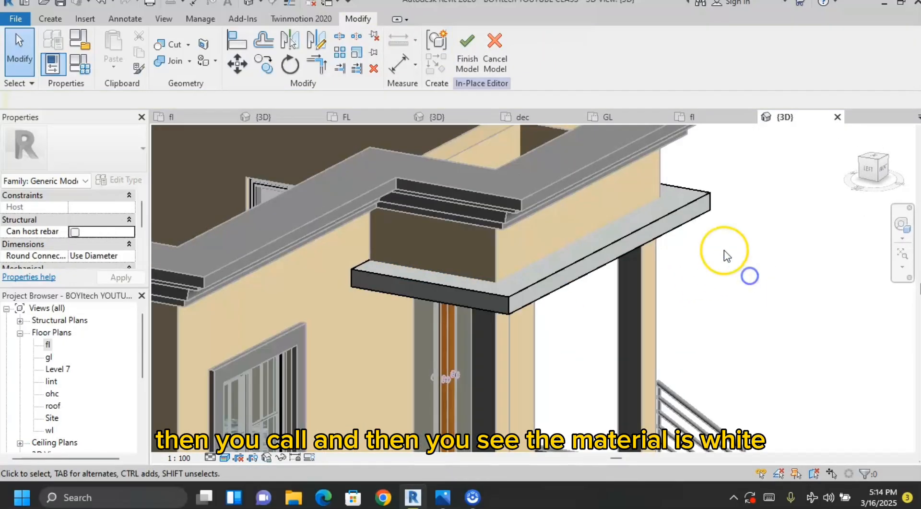
pyautogui.click(474, 62)
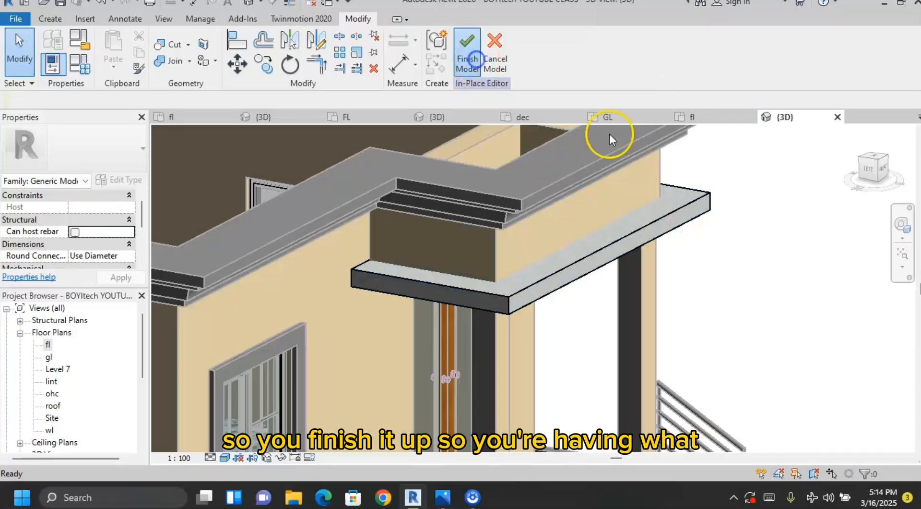
pyautogui.press('Escape')
# Edit the roof fascia in place, assign the white sweep material to its sweep and finish the model
pyautogui.scroll(-4, 625, 229)
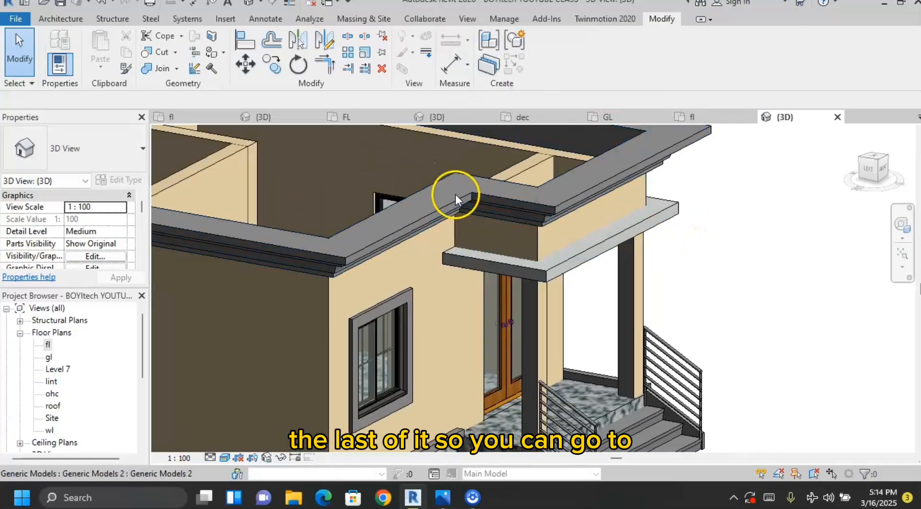
pyautogui.click(465, 190)
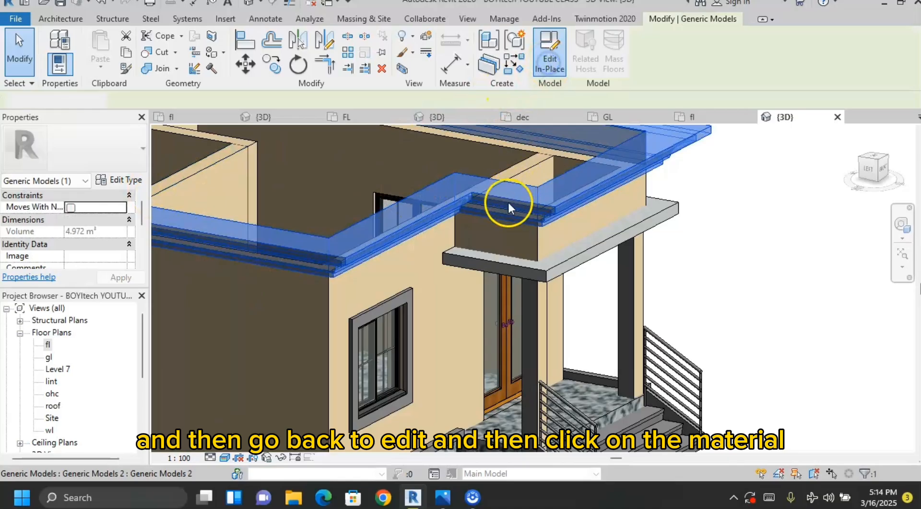
pyautogui.click(534, 202)
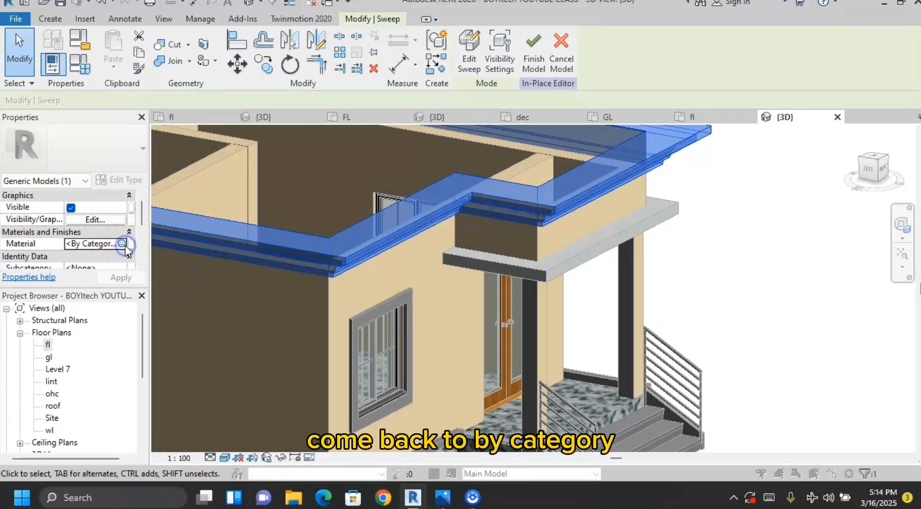
pyautogui.click(122, 244)
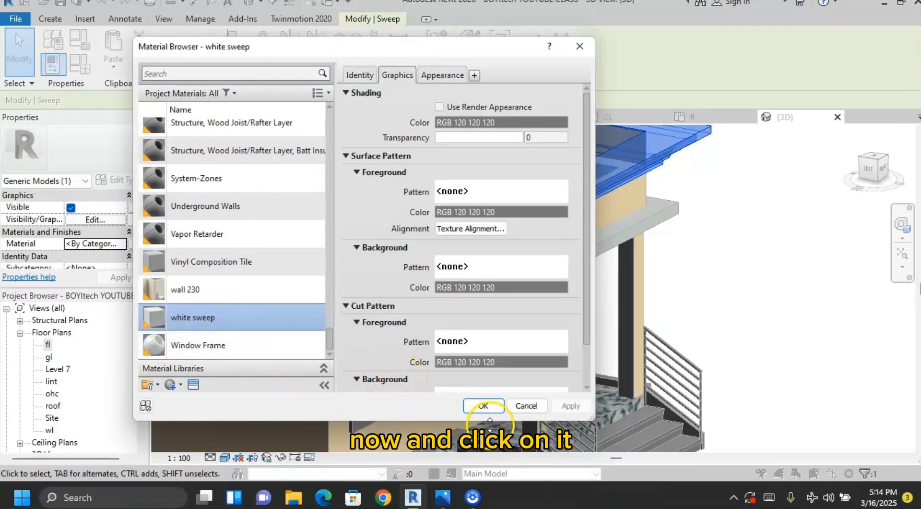
pyautogui.click(482, 406)
pyautogui.click(776, 284)
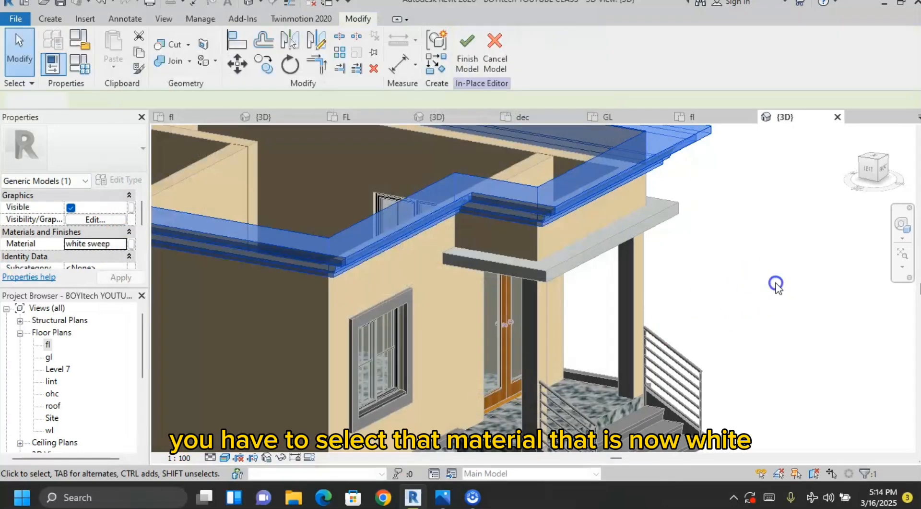
pyautogui.scroll(-5, 747, 292)
pyautogui.keyDown('shift'); pyautogui.moveTo(699, 304); pyautogui.dragTo(531, 222, button='middle'); pyautogui.keyUp('shift')
pyautogui.moveTo(761, 382); pyautogui.dragTo(649, 366, button='middle')
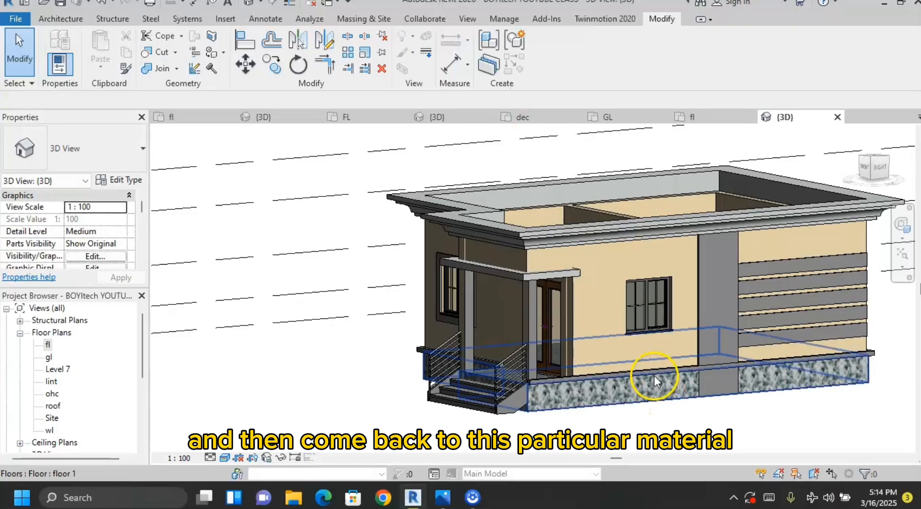
# Edit the base belt above the stone plinth in place, assign it the white sweep material and finish the model
pyautogui.click(649, 370)
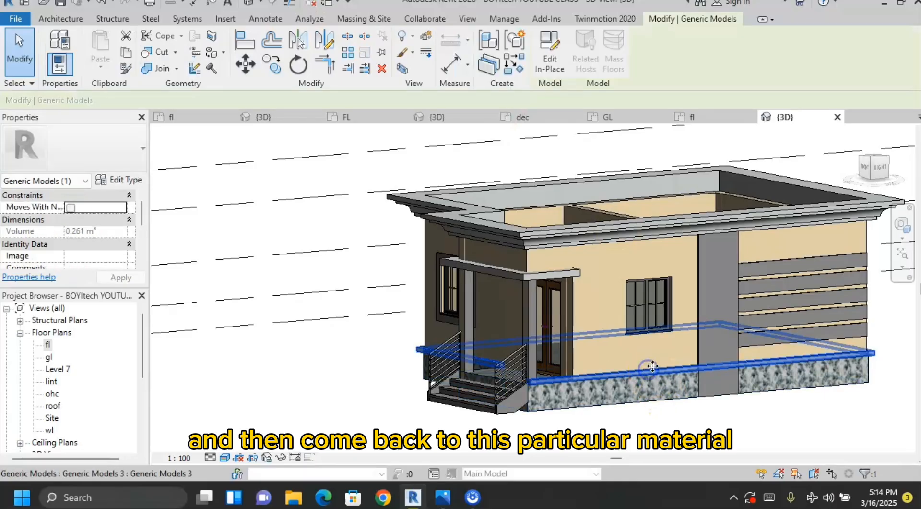
pyautogui.click(544, 67)
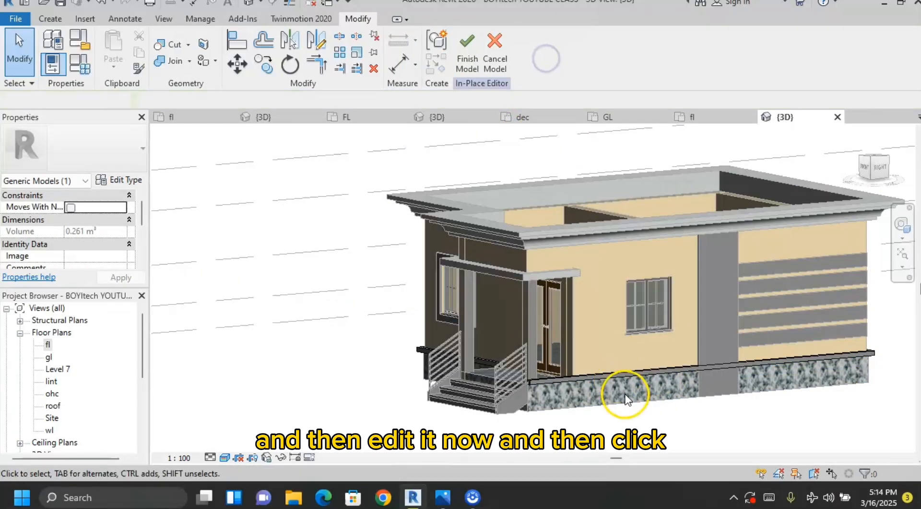
pyautogui.click(631, 382)
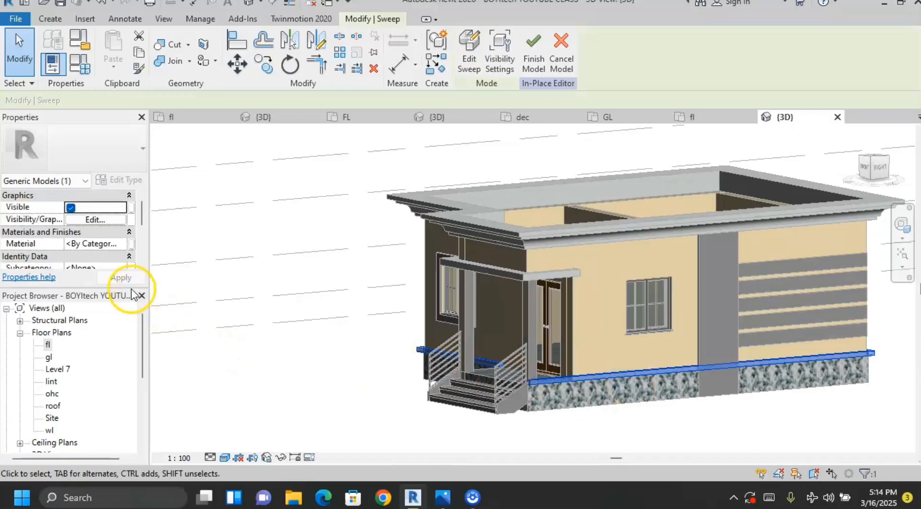
pyautogui.click(120, 246)
pyautogui.click(122, 244)
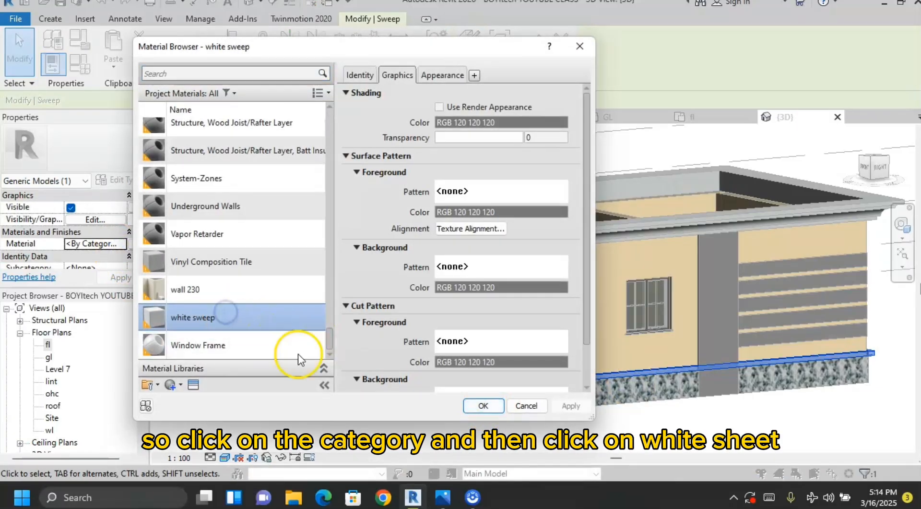
pyautogui.click(482, 407)
pyautogui.click(364, 342)
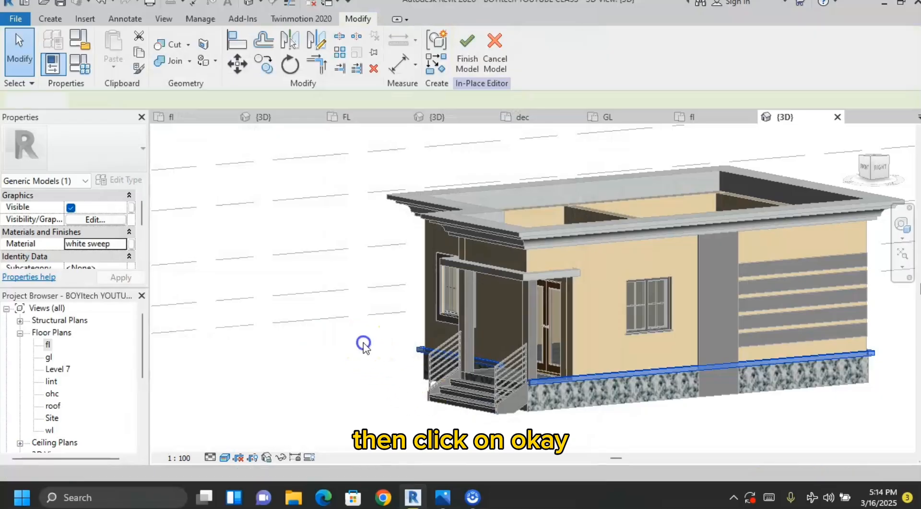
pyautogui.scroll(-2, 379, 343)
pyautogui.keyDown('shift'); pyautogui.moveTo(379, 343); pyautogui.dragTo(696, 310, button='middle'); pyautogui.keyUp('shift')
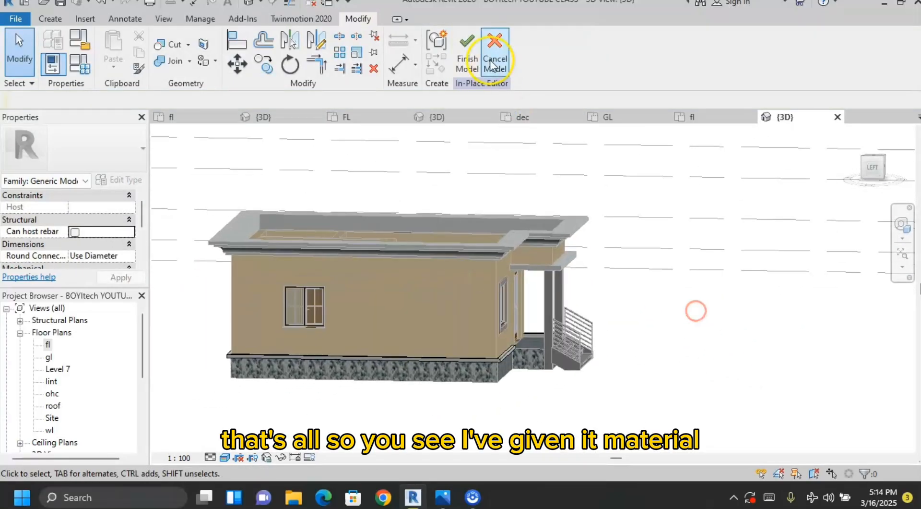
pyautogui.click(474, 49)
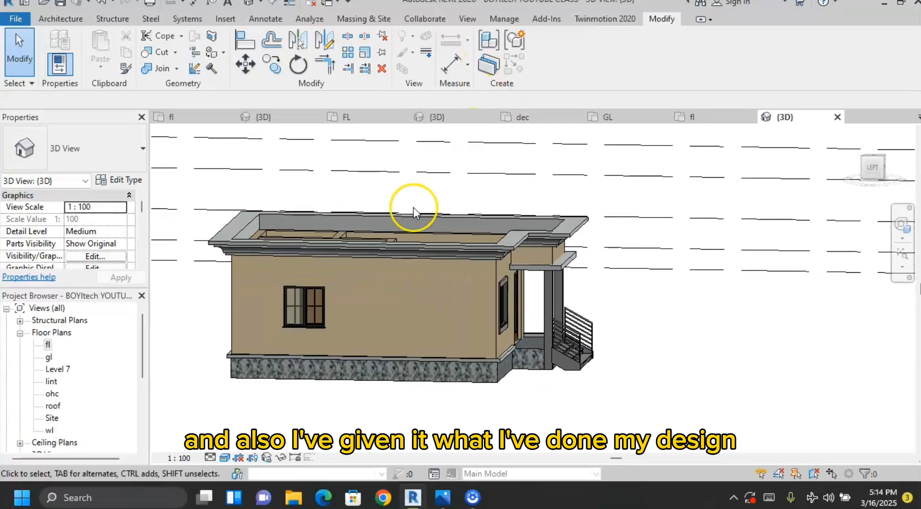
# Examine the fascia, base belt and porch beam sweeps from all sides of the building in the 3D view
pyautogui.keyDown('shift'); pyautogui.moveTo(454, 368); pyautogui.dragTo(268, 387, button='middle'); pyautogui.keyUp('shift')
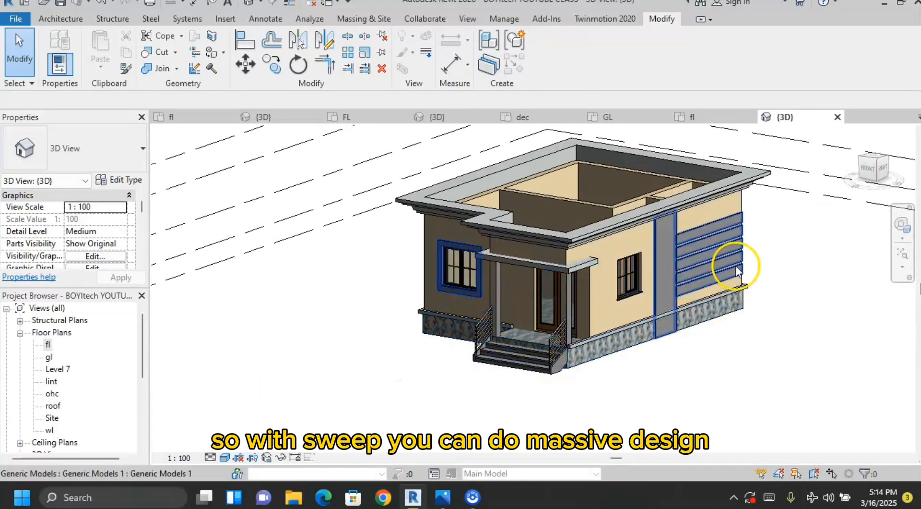
pyautogui.keyDown('shift'); pyautogui.moveTo(519, 232); pyautogui.dragTo(711, 365, button='middle'); pyautogui.keyUp('shift')
pyautogui.scroll(-2, 657, 318)
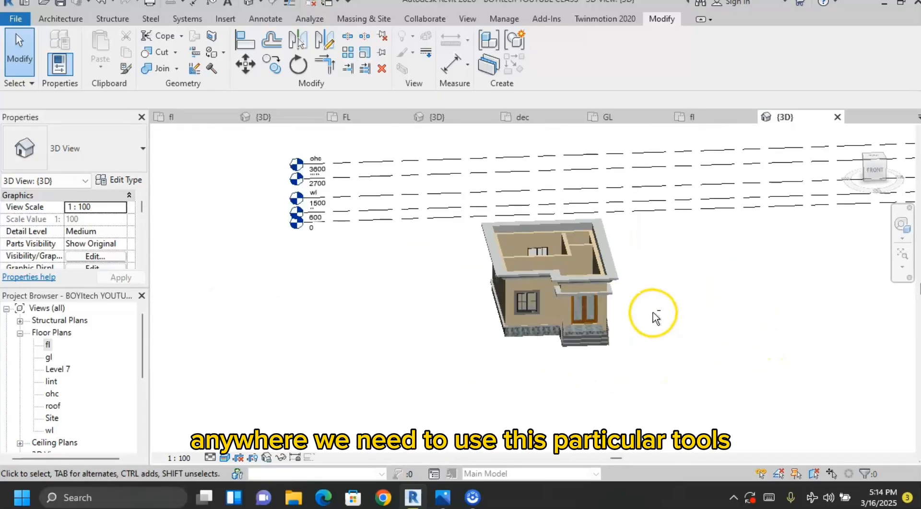
pyautogui.keyDown('shift'); pyautogui.moveTo(654, 315); pyautogui.dragTo(773, 299, button='middle'); pyautogui.keyUp('shift')
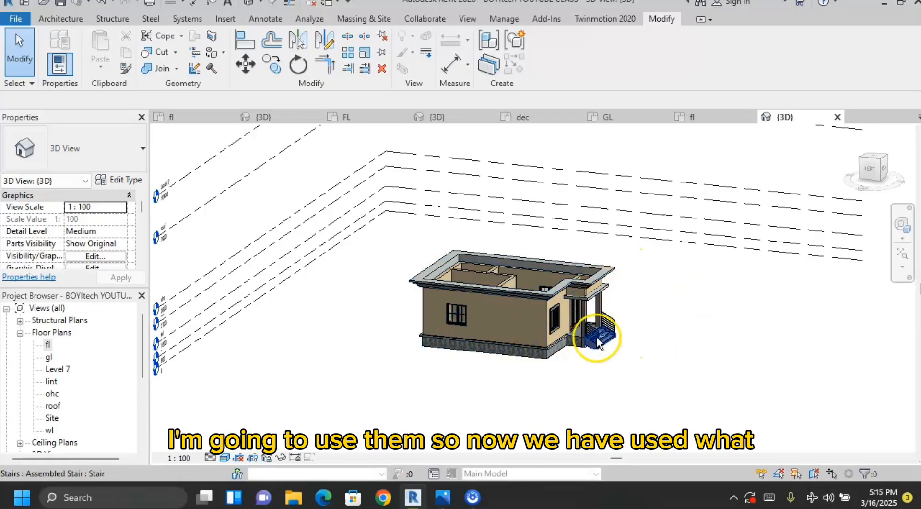
pyautogui.keyDown('shift'); pyautogui.moveTo(598, 342); pyautogui.dragTo(463, 304, button='middle'); pyautogui.keyUp('shift')
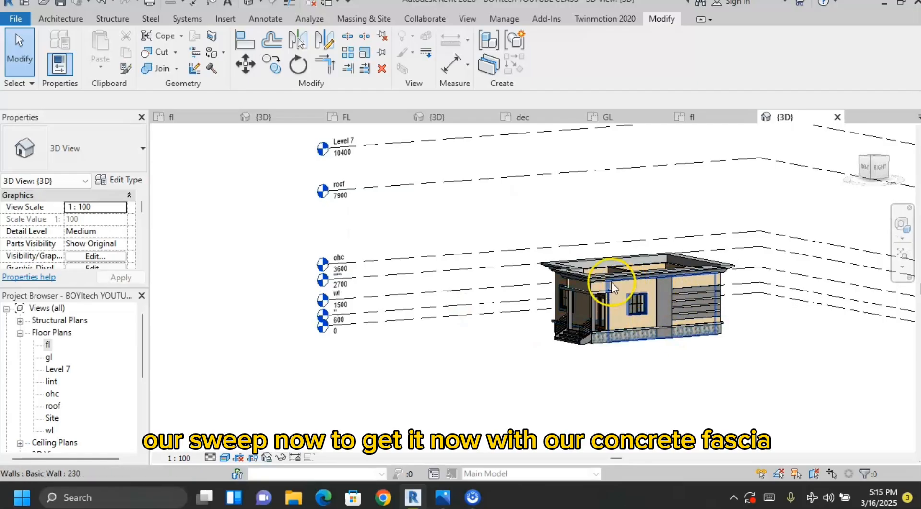
pyautogui.keyDown('shift'); pyautogui.moveTo(610, 312); pyautogui.dragTo(574, 264, button='middle'); pyautogui.keyUp('shift')
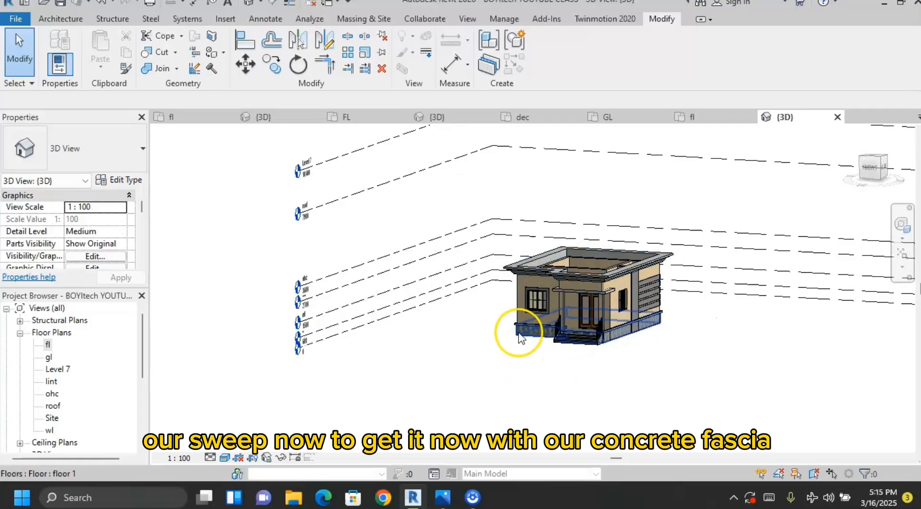
pyautogui.keyDown('shift'); pyautogui.moveTo(678, 326); pyautogui.dragTo(808, 351, button='middle'); pyautogui.keyUp('shift')
pyautogui.keyDown('shift'); pyautogui.moveTo(732, 359); pyautogui.dragTo(600, 376, button='middle'); pyautogui.keyUp('shift')
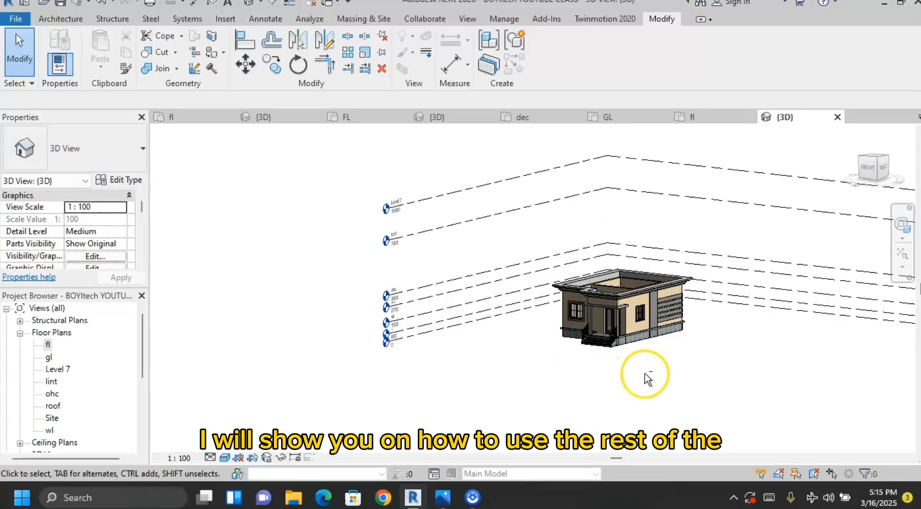
pyautogui.keyDown('shift'); pyautogui.moveTo(691, 388); pyautogui.dragTo(771, 436, button='middle'); pyautogui.keyUp('shift')
pyautogui.keyDown('shift'); pyautogui.moveTo(627, 364); pyautogui.dragTo(690, 319, button='middle'); pyautogui.keyUp('shift')
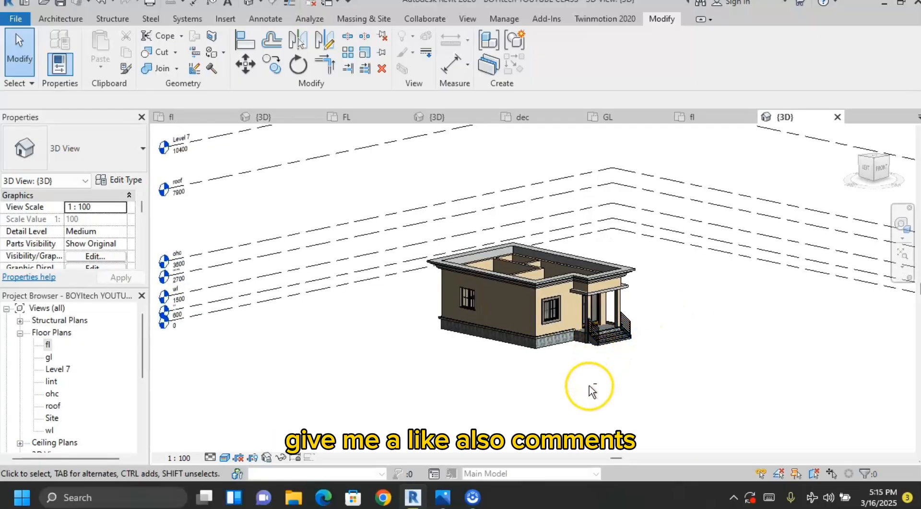
pyautogui.keyDown('shift'); pyautogui.moveTo(590, 387); pyautogui.dragTo(681, 367, button='middle'); pyautogui.keyUp('shift')
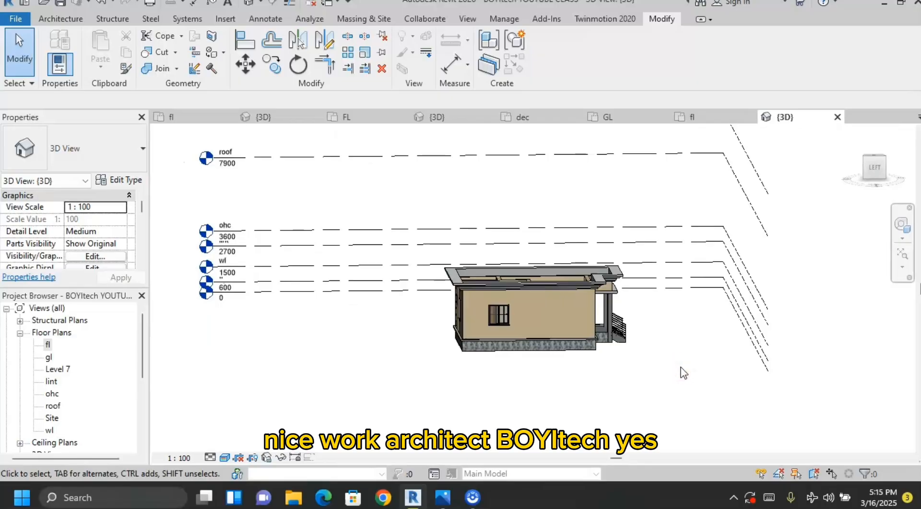
pyautogui.keyDown('shift'); pyautogui.moveTo(684, 373); pyautogui.dragTo(584, 372, button='middle'); pyautogui.keyUp('shift')
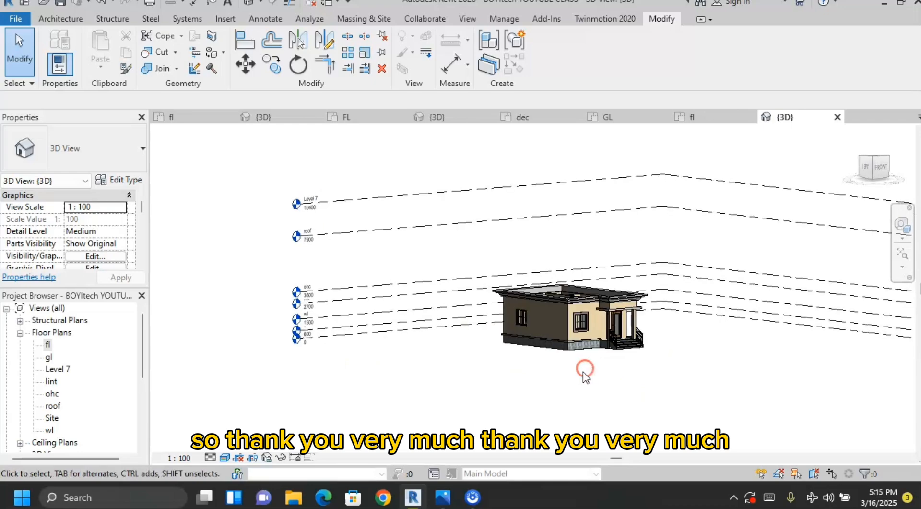